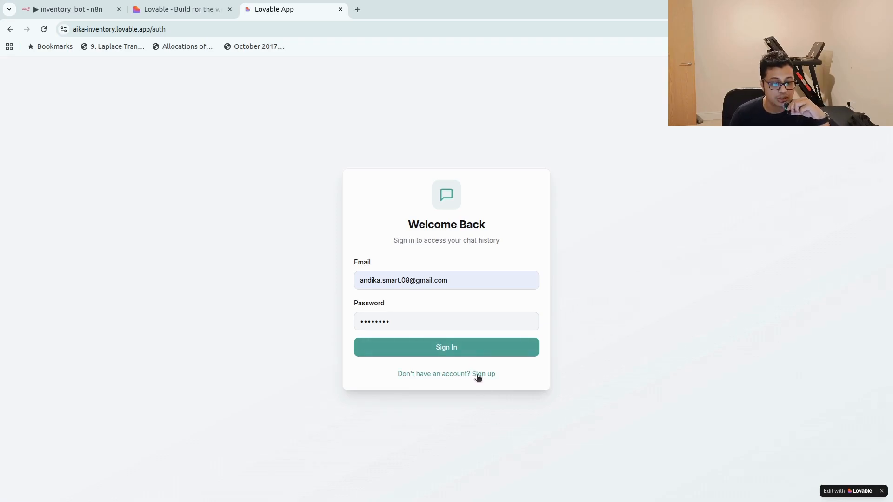
Step: Sign in to the inventory app with the prefilled account and dismiss the offer to save the password
left_click(457, 355)
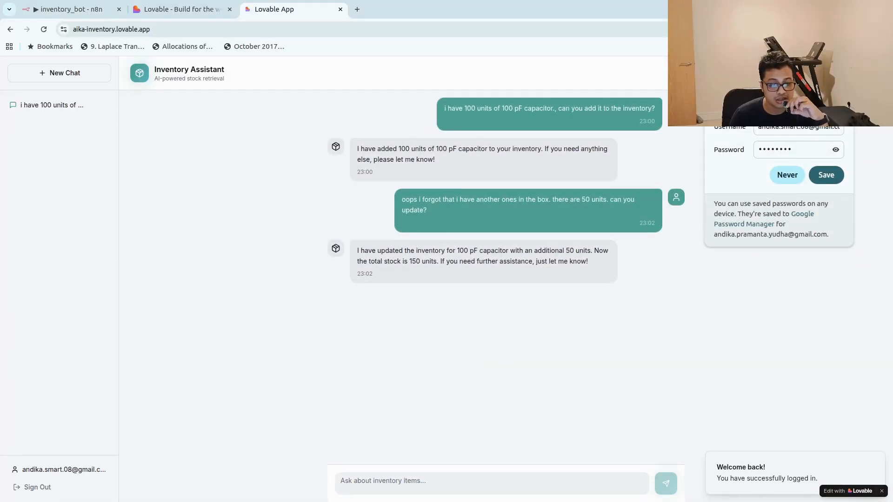
left_click(844, 49)
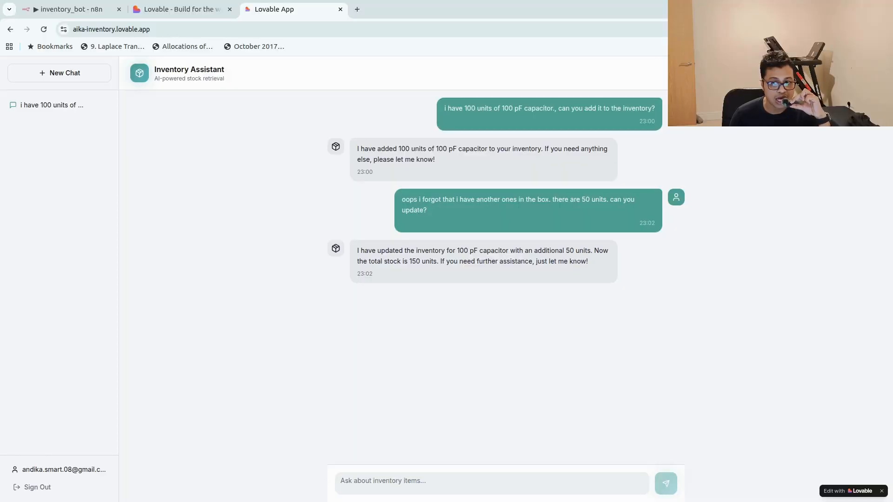
Step: Switch to the Gudang AIKA spreadsheet in Google Sheets and look over its stock and trx sheets
left_click_drag(892, 246, 399, 63)
double_click(422, 62)
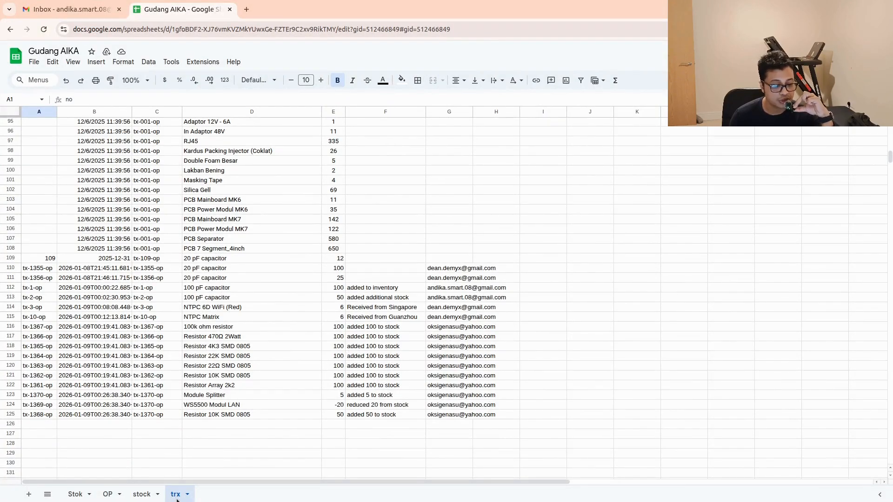
left_click(139, 494)
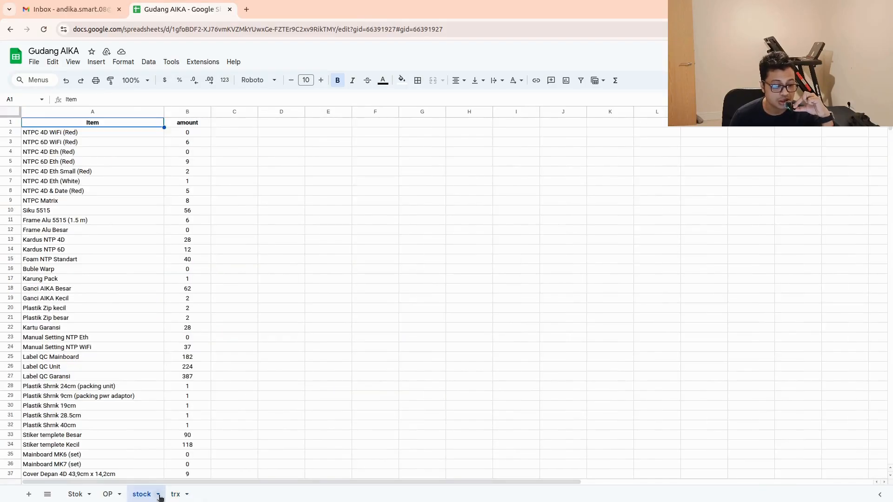
left_click(175, 495)
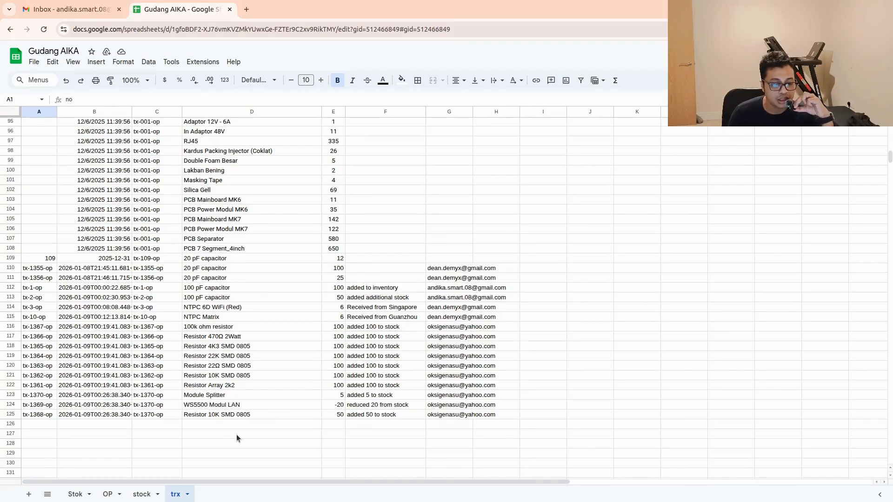
Step: Find the Spacer Nylon 6mm item in cell A100 of the stock sheet and copy its name
left_click(142, 494)
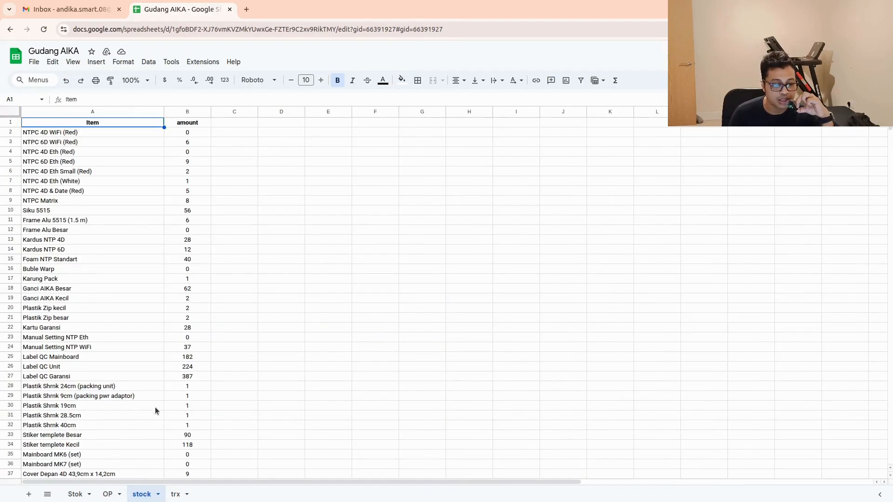
scroll(155, 407, "down", 20)
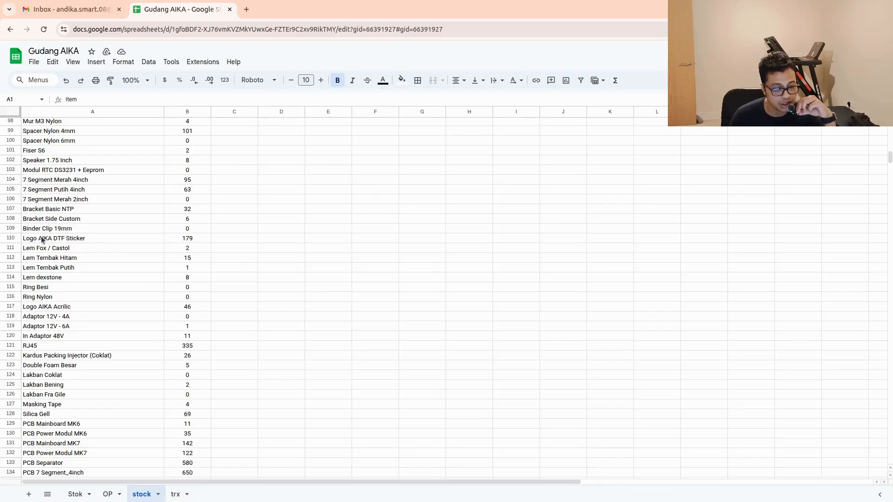
scroll(61, 260, "up", 4)
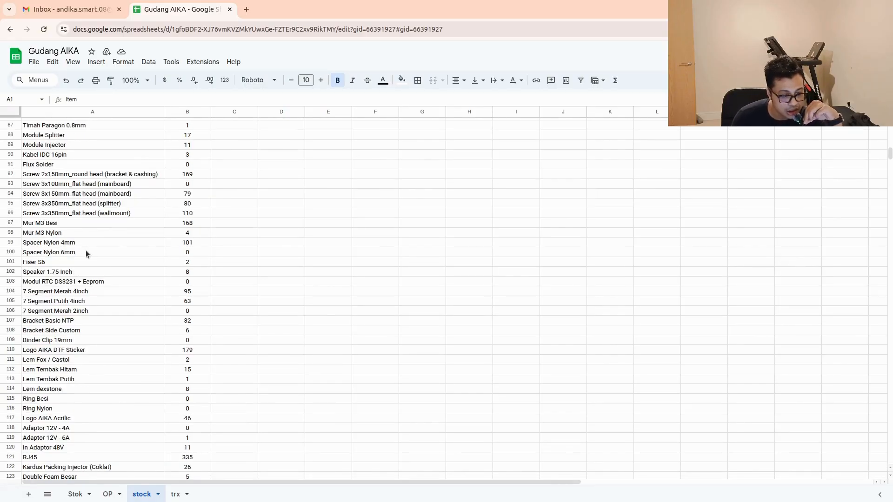
left_click(80, 252)
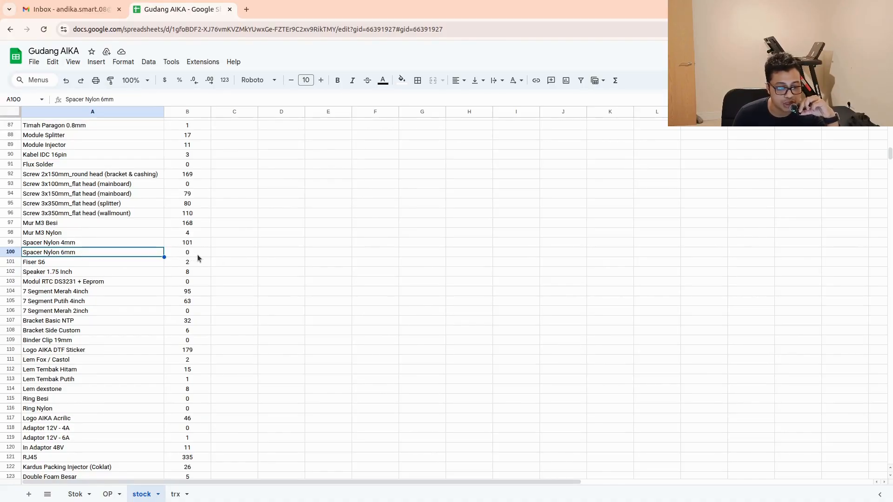
right_click(147, 252)
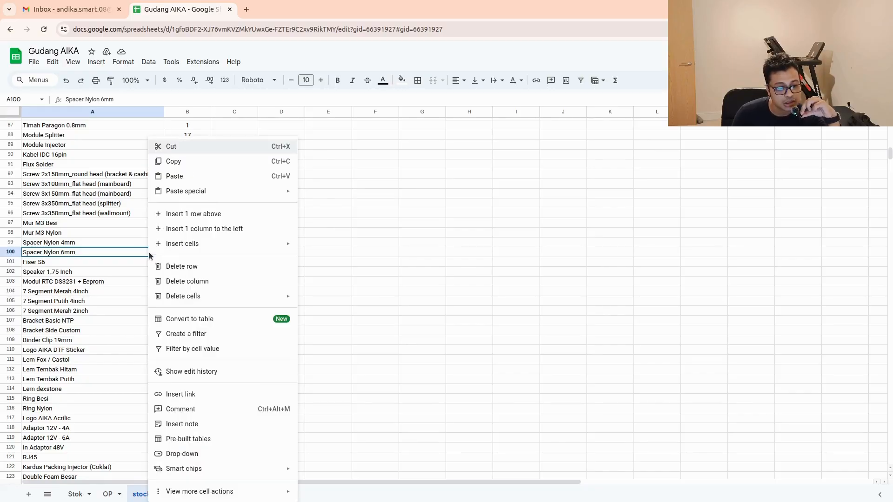
left_click(188, 162)
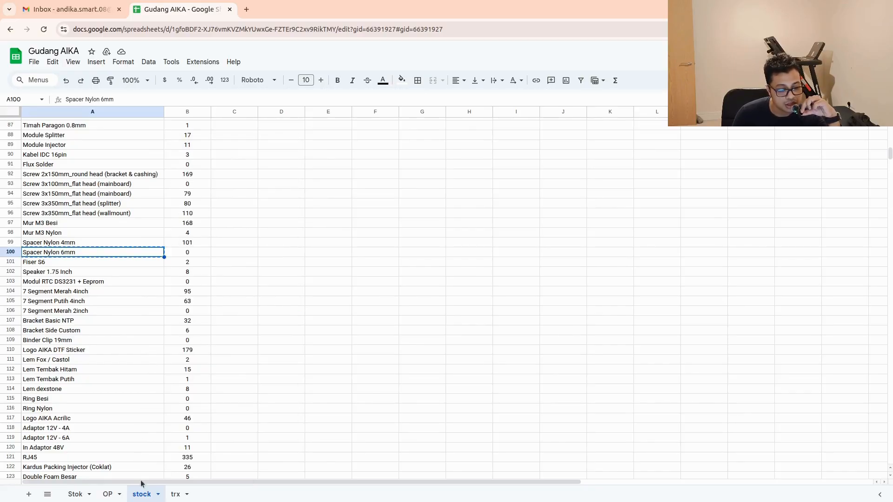
Step: Show the spreadsheet's trx sheet and return to the Inventory Assistant chat in the Lovable app
left_click(179, 497)
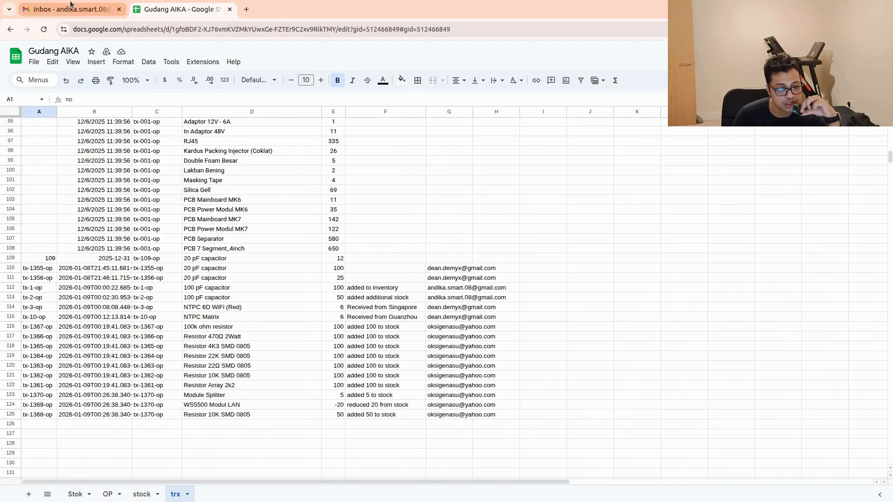
left_click(70, 8)
left_click(149, 10)
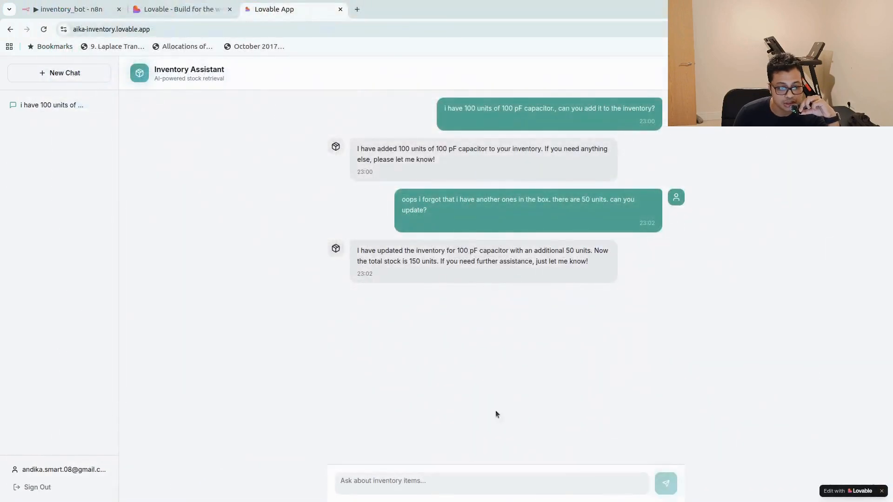
Step: Send the assistant the message "i have got Spacer Nylon 6mm with 60 amounts, can you update the inventory?"
left_click(419, 479)
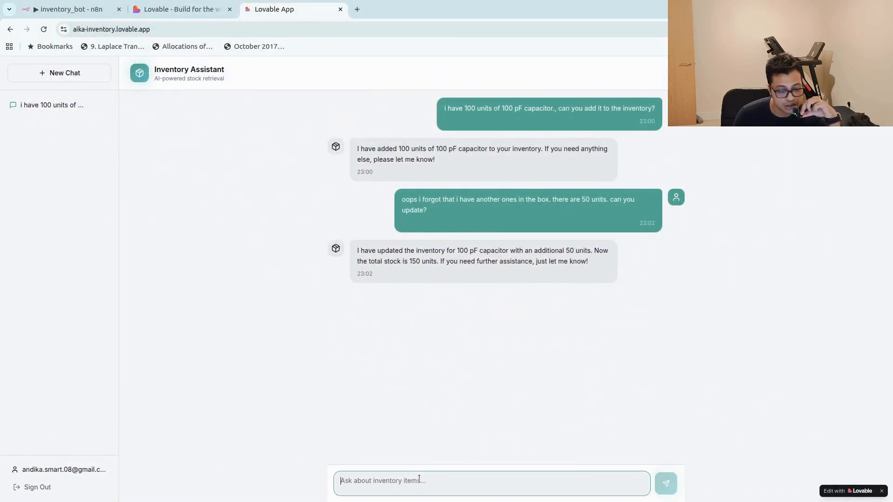
type("i ha")
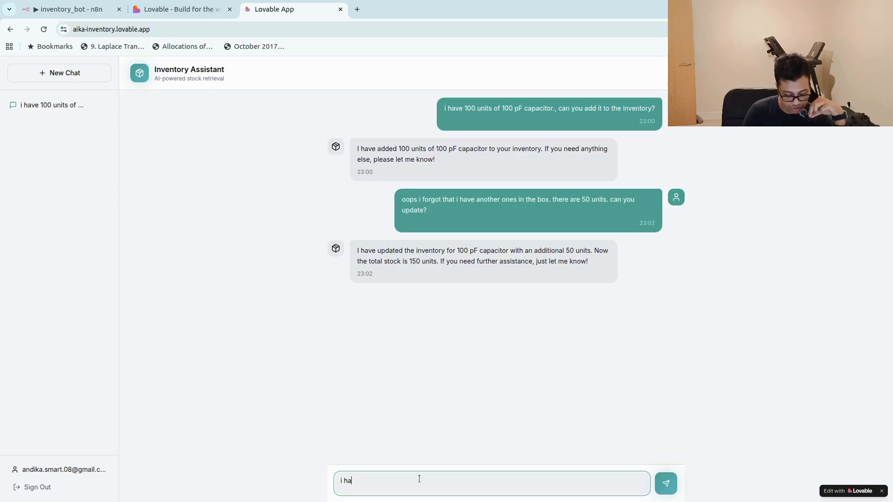
type("ve got ")
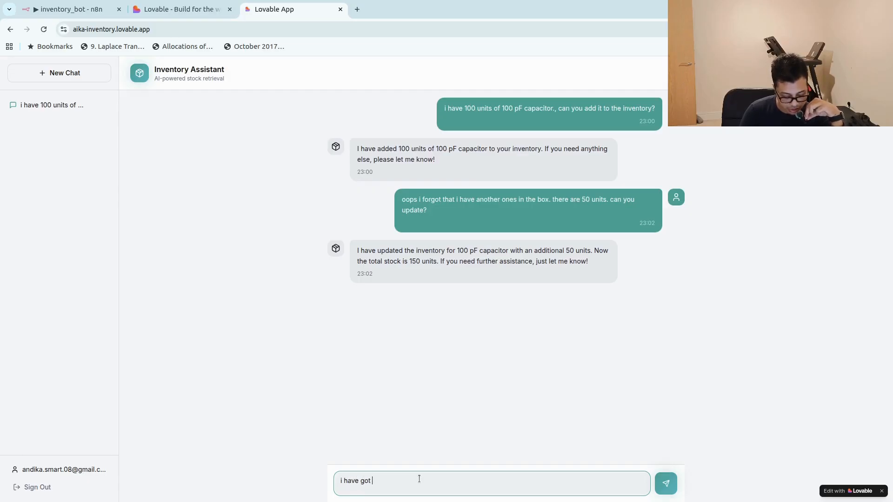
type("Spacer Nylon 6mm ")
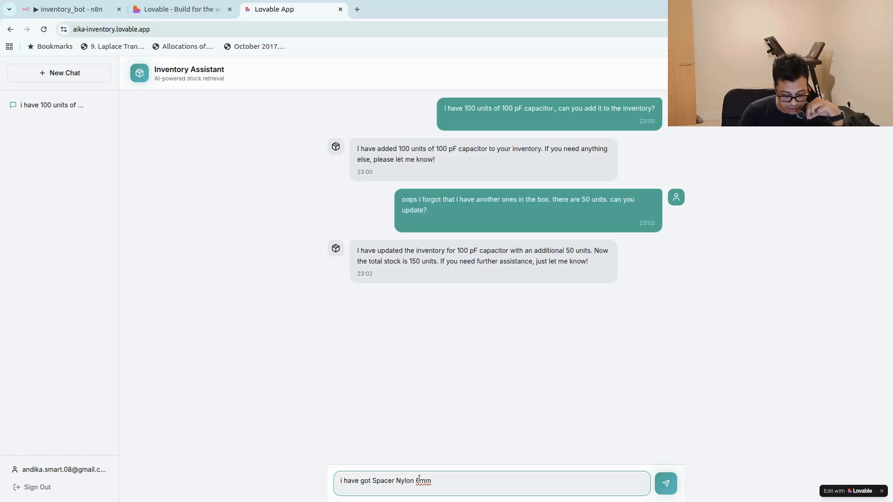
type("with ")
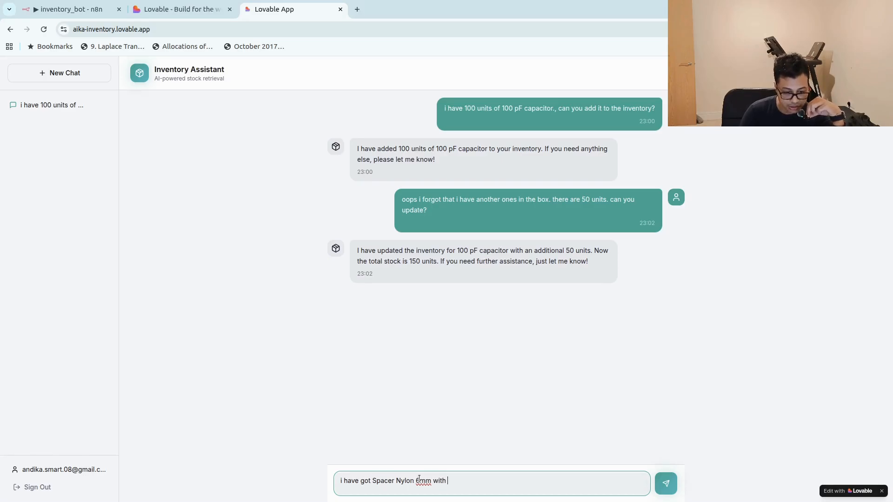
type("60 ")
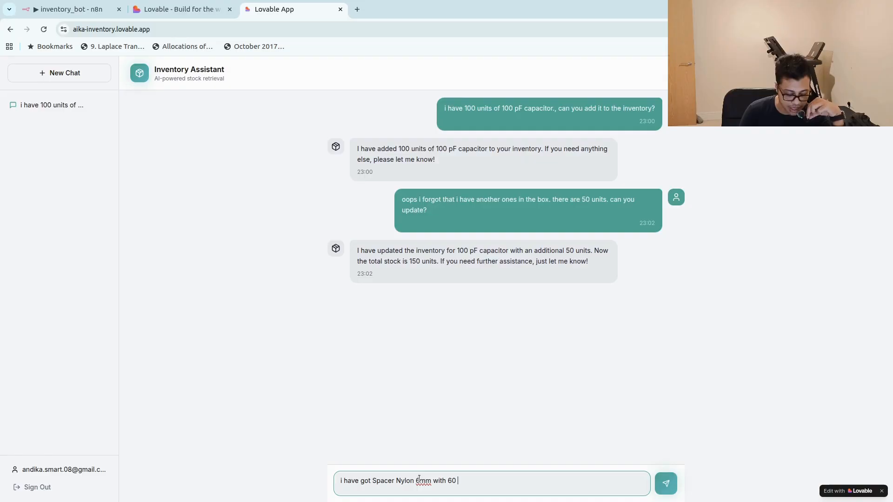
type("amount")
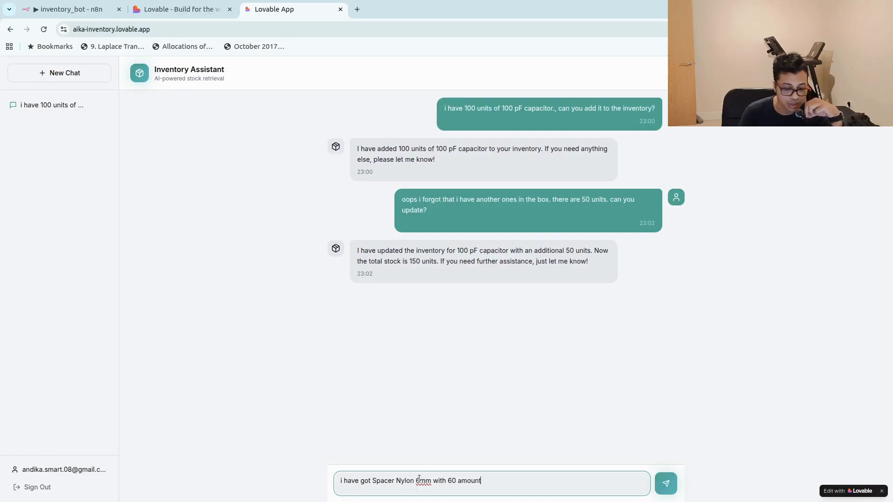
type("s")
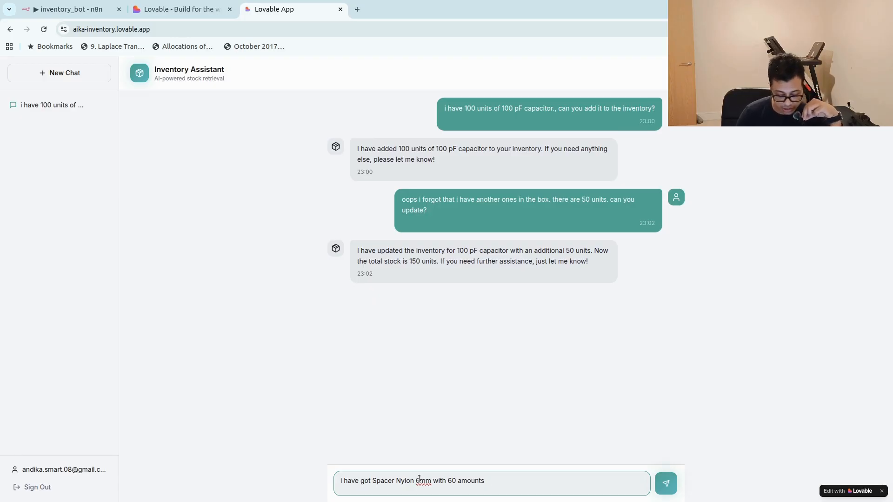
type(", can y")
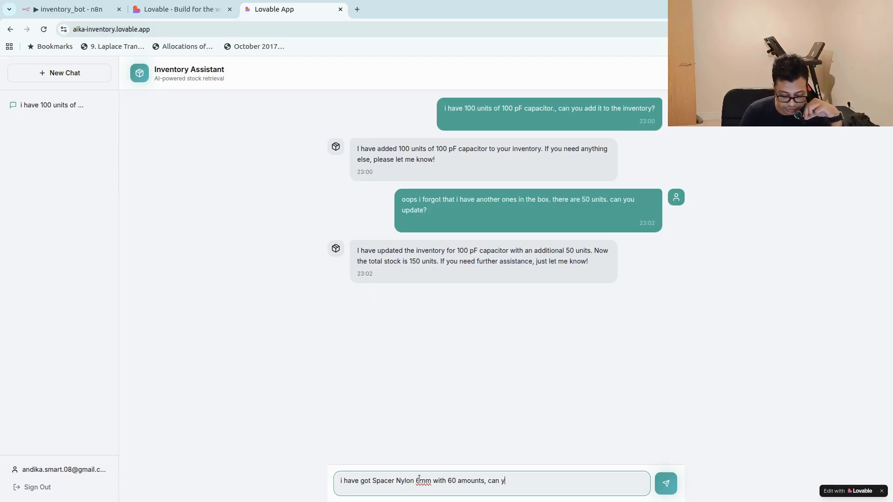
type("ou ")
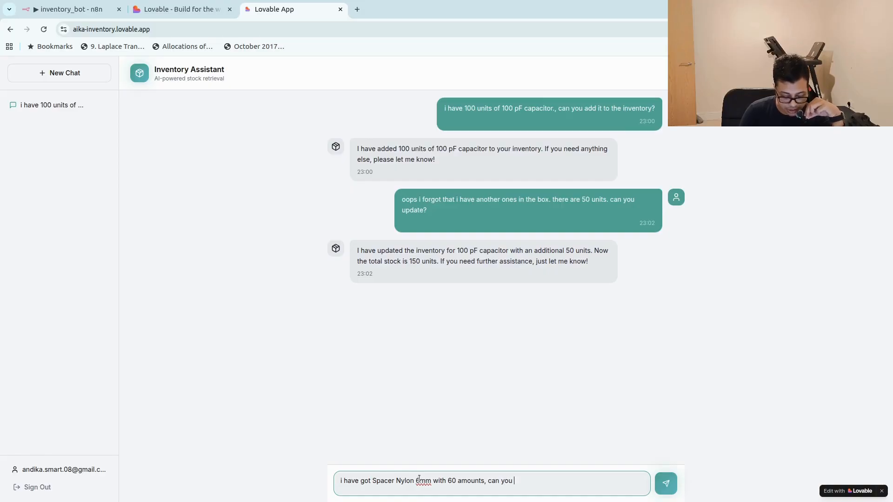
type("update t")
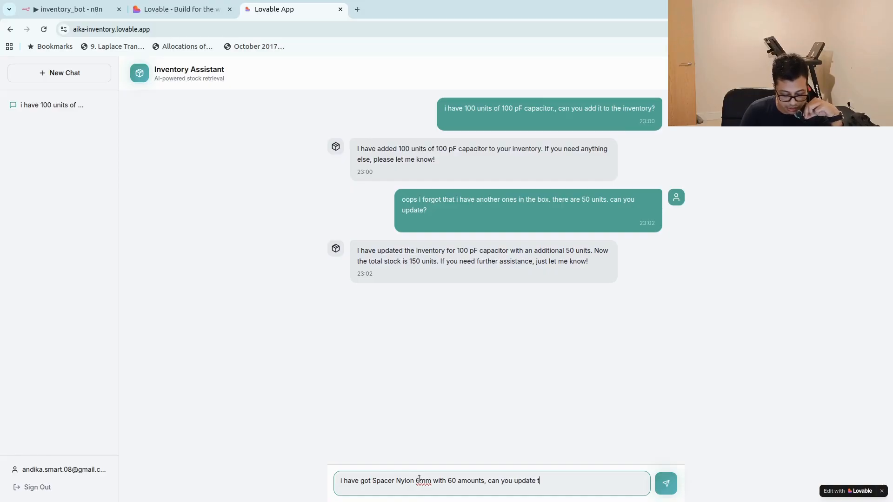
type("he inv")
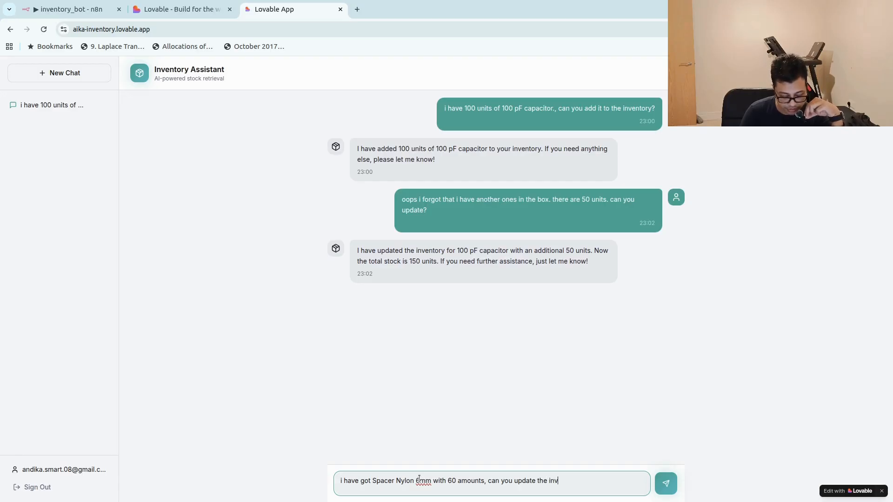
type("entory")
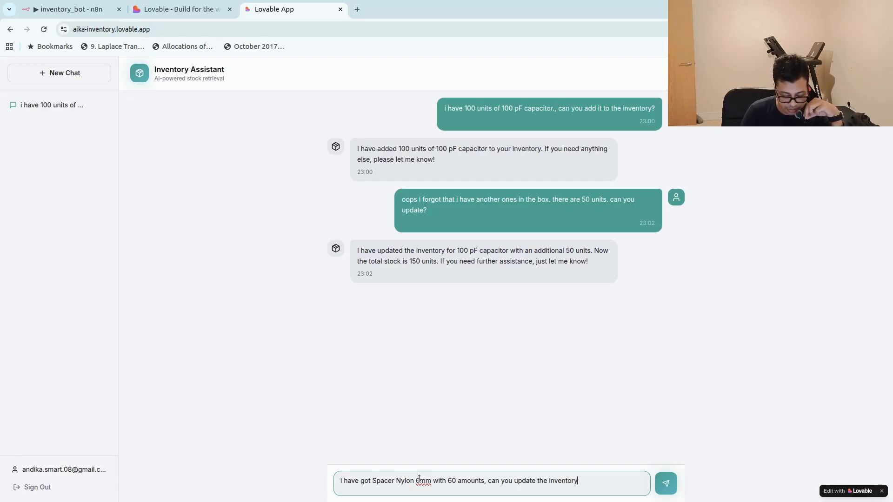
type("?")
key("Return")
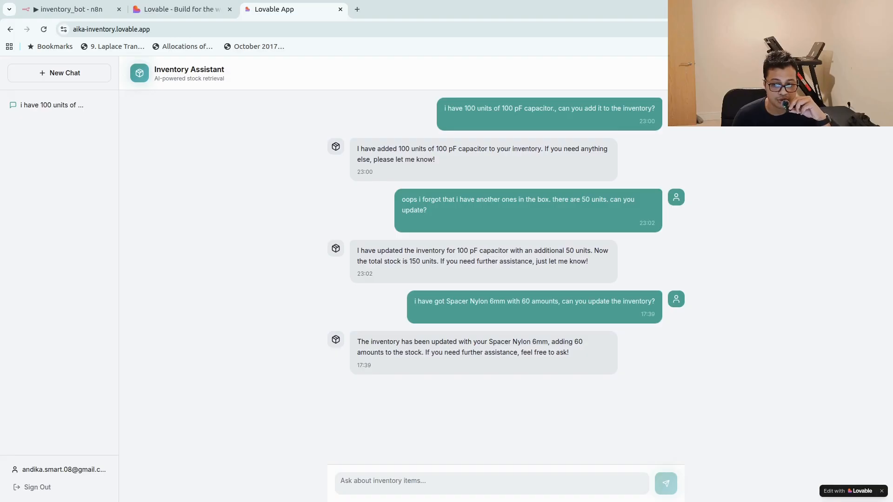
Step: Switch to the Gudang AIKA spreadsheet and examine the ID and e-mail cells of the newest transaction, row 126 of the trx sheet
left_click_drag(892, 172, 402, 18)
scroll(472, 284, "down", 8)
scroll(472, 284, "up", 5)
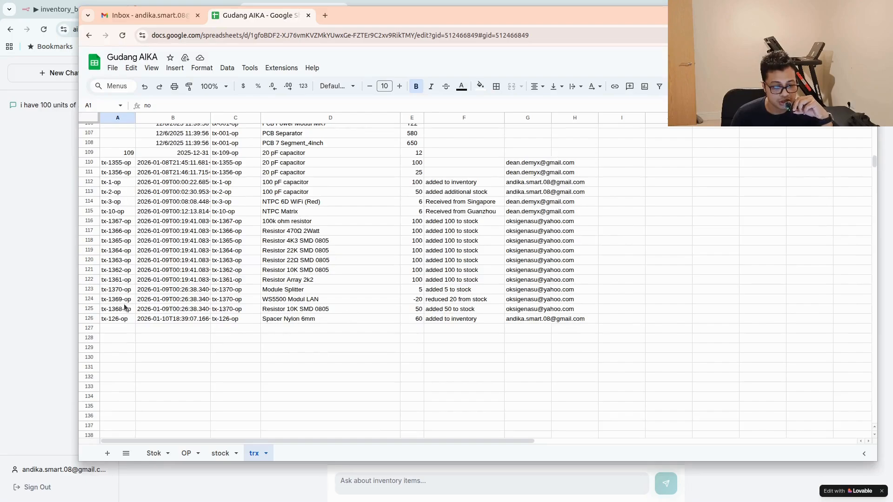
left_click(120, 321)
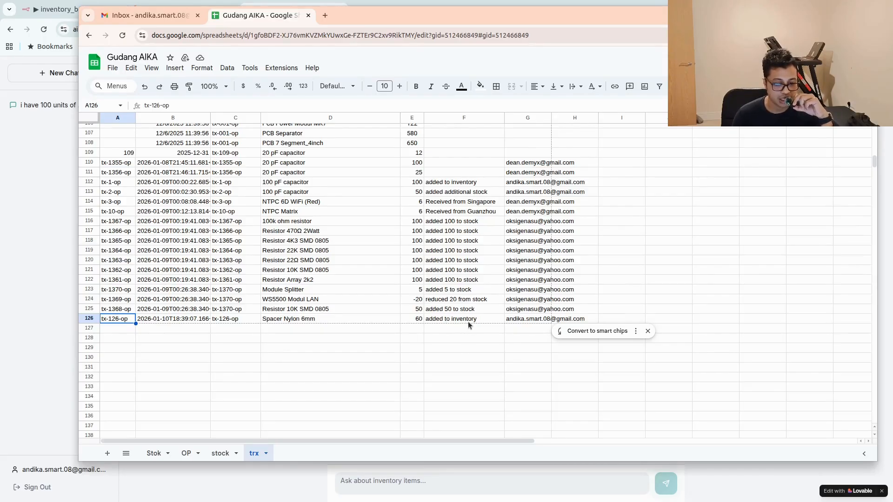
left_click(515, 320)
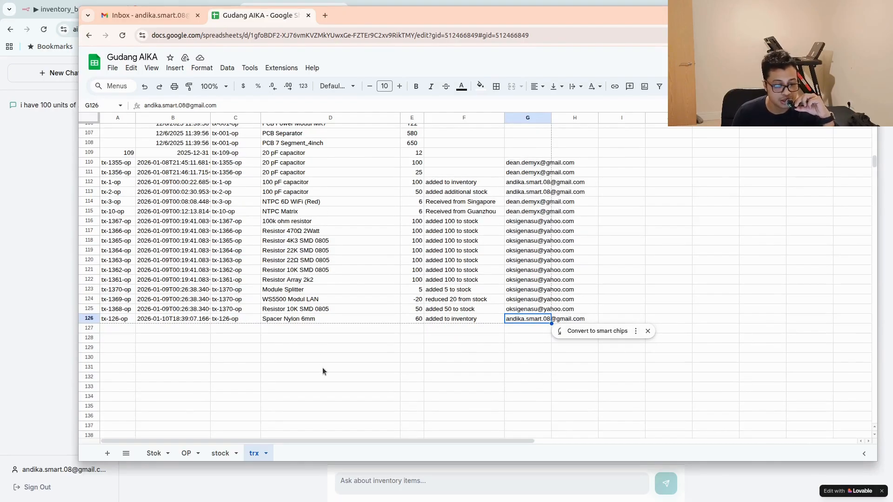
Step: Compare the Spacer Nylon 6mm amount in the stock sheet with its trx entry and return to the Inventory Assistant chat
left_click(222, 454)
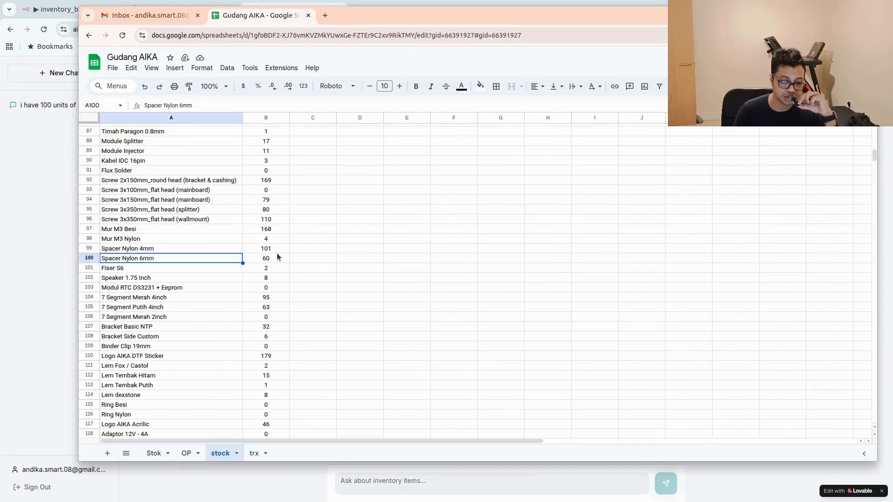
scroll(208, 393, "down", 5)
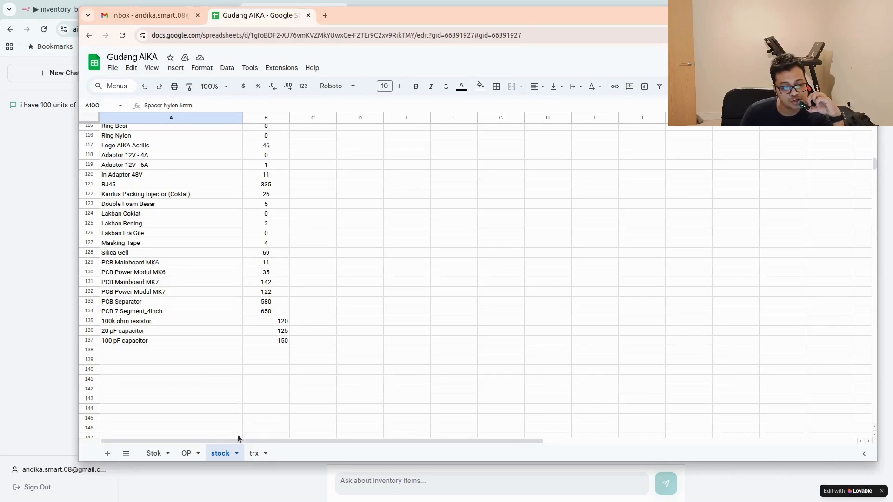
left_click(254, 454)
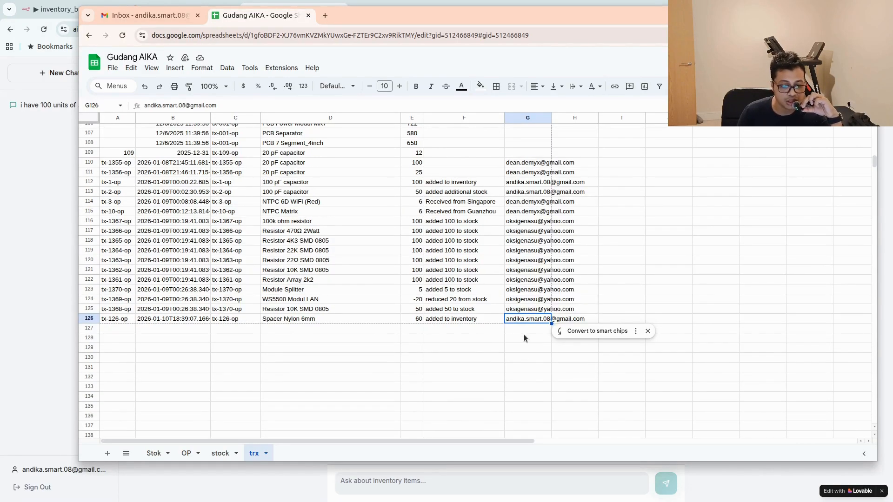
left_click(220, 453)
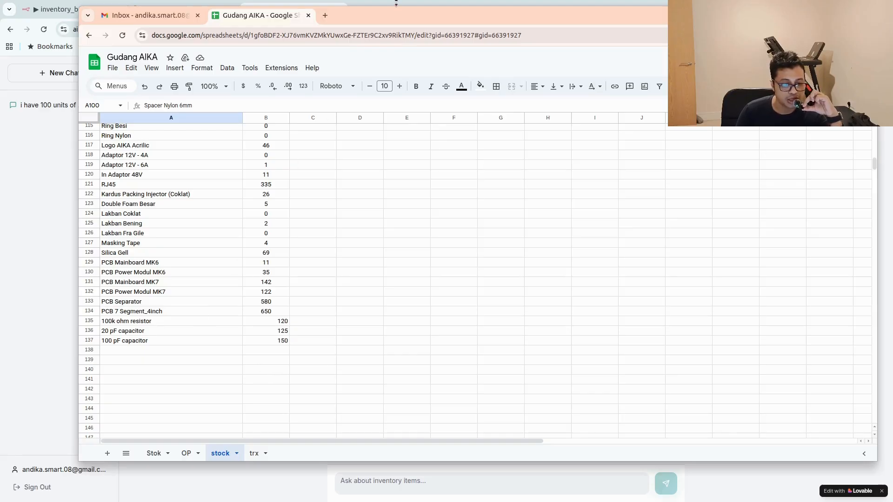
left_click_drag(399, 16, 892, 41)
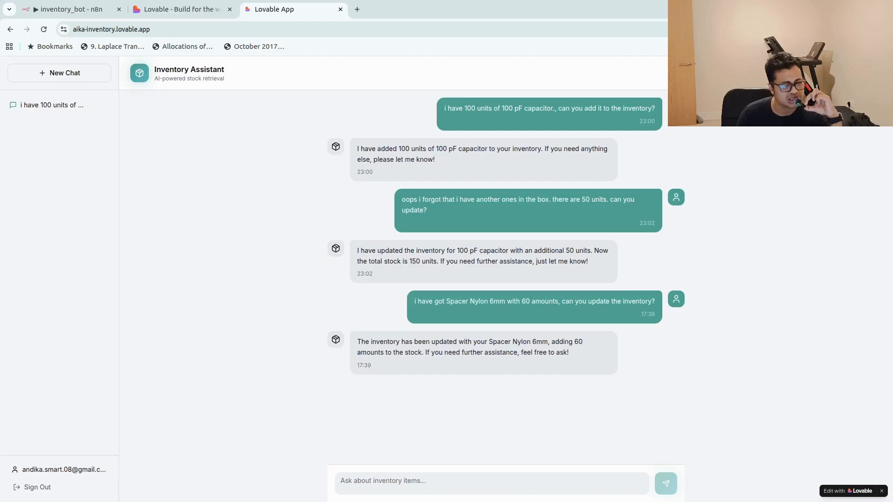
Step: Send the assistant the message "i have a 32 bit 128 x 128 LCD from China, and the mount is 12. can u add?"
left_click(379, 484)
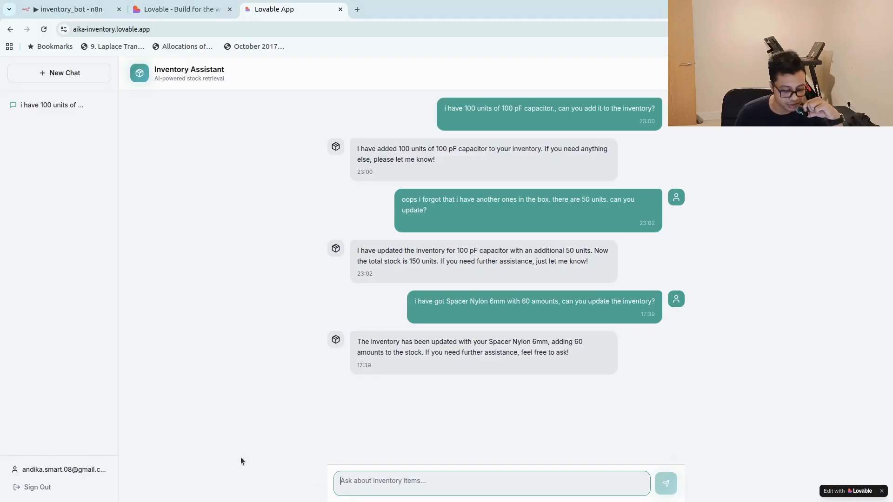
type("i ha")
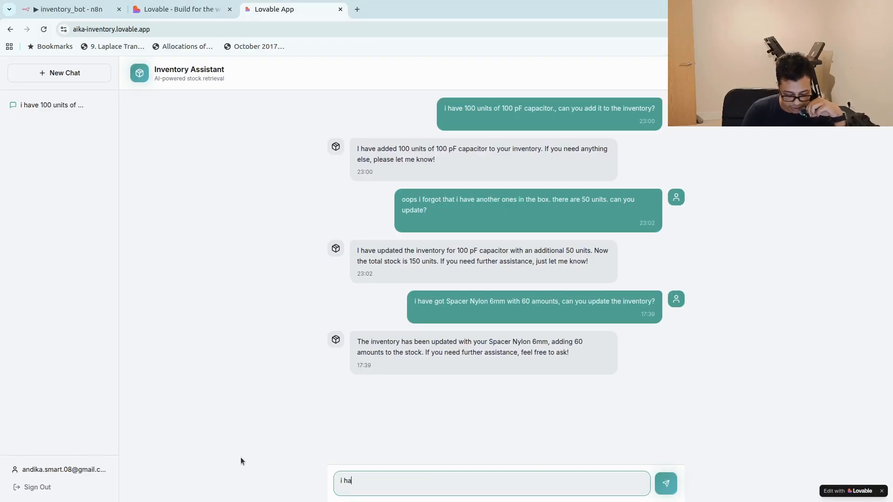
type("ve a 3")
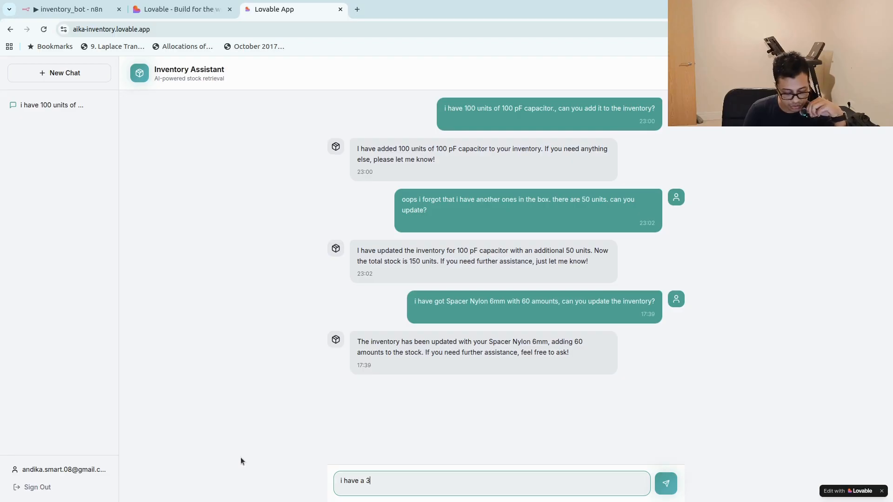
type("2 bit")
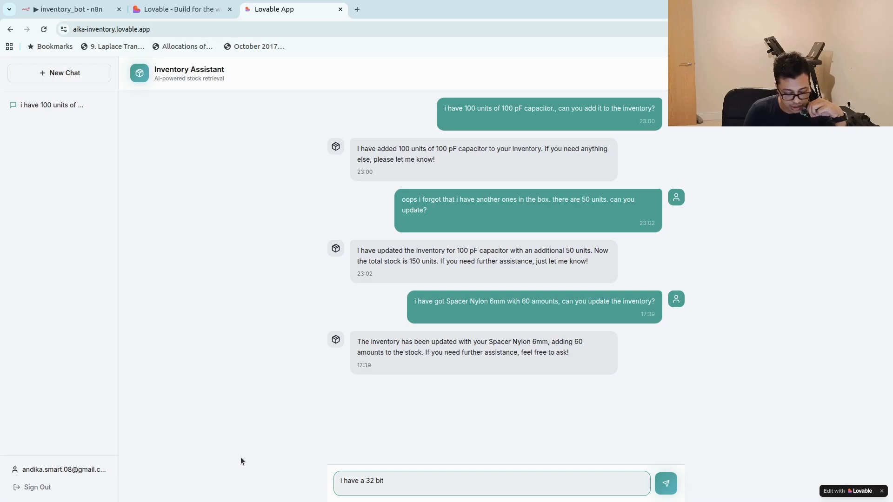
type("128 x 12")
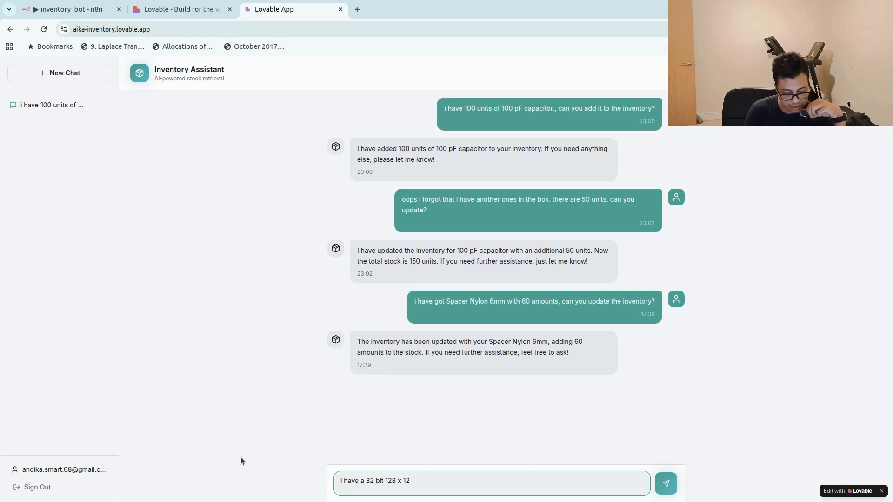
type("8 L")
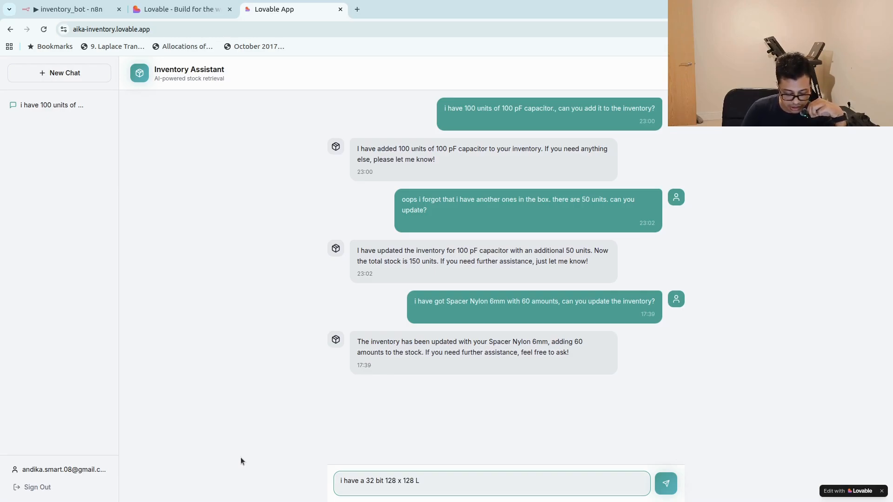
type("CD")
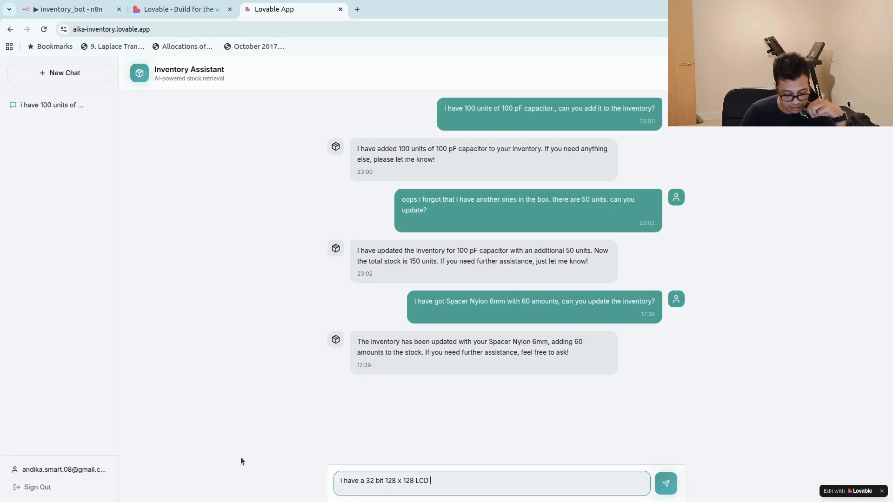
type(" from ")
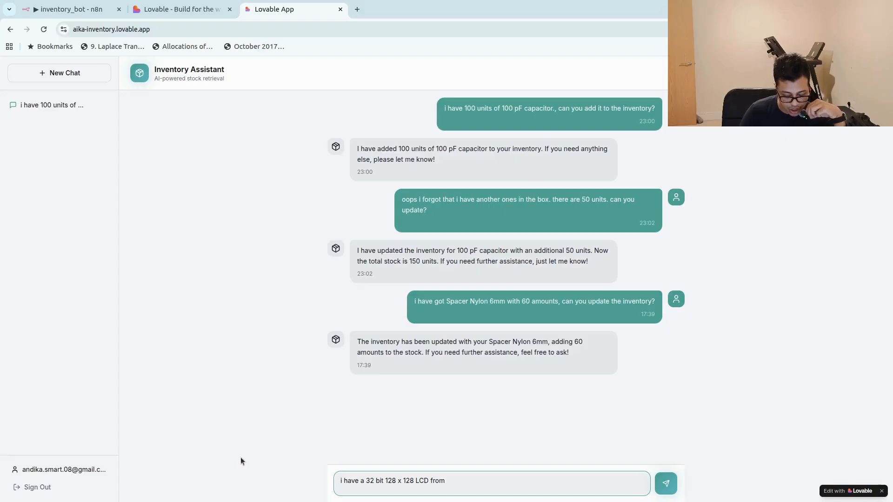
type("Chin")
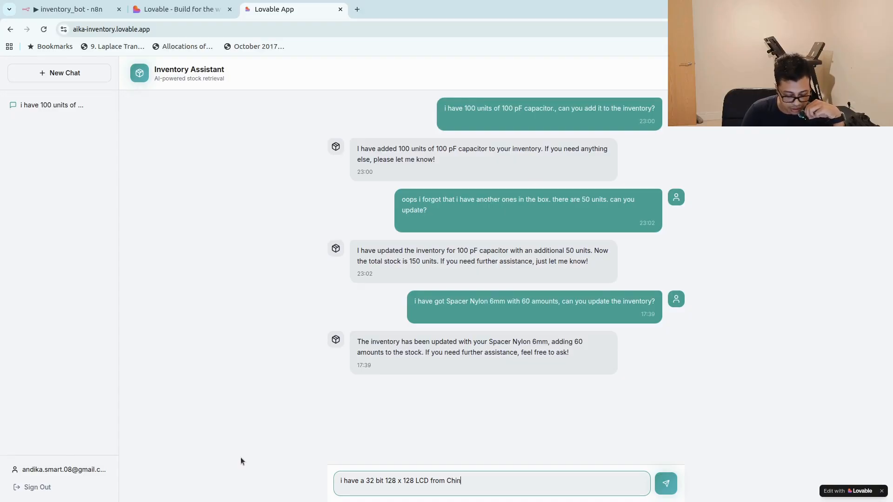
type("a, a")
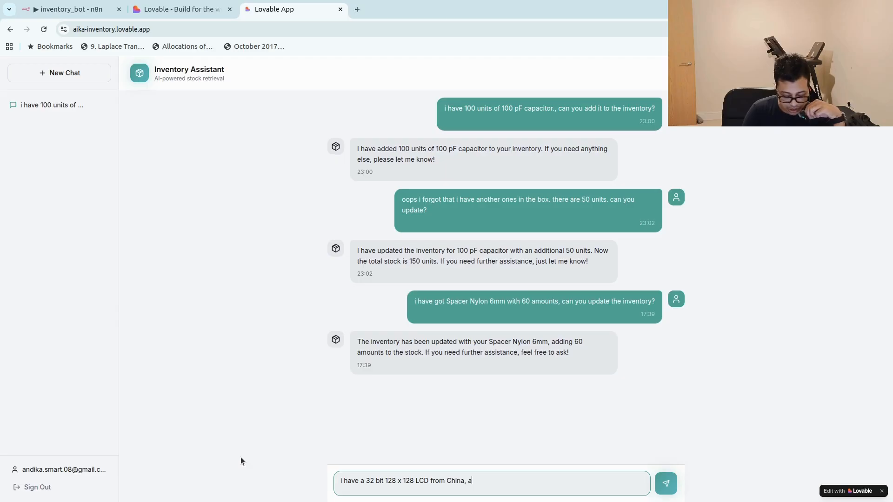
type("nd the m")
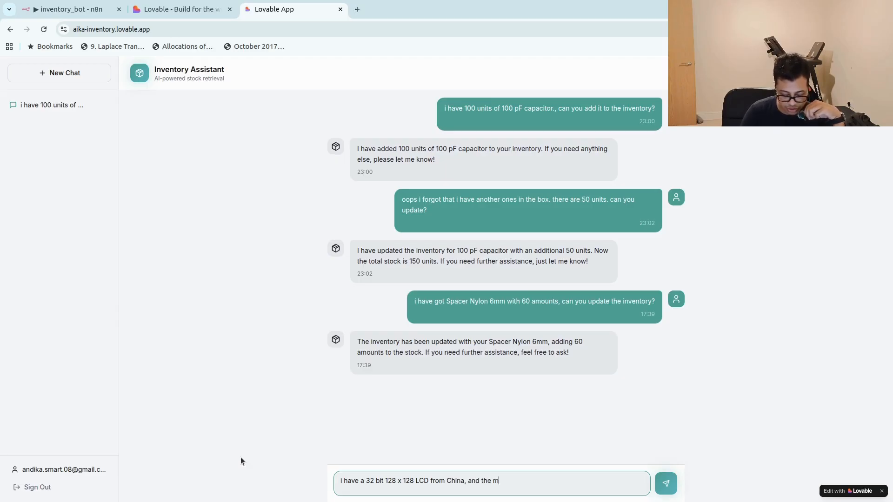
type("ount is")
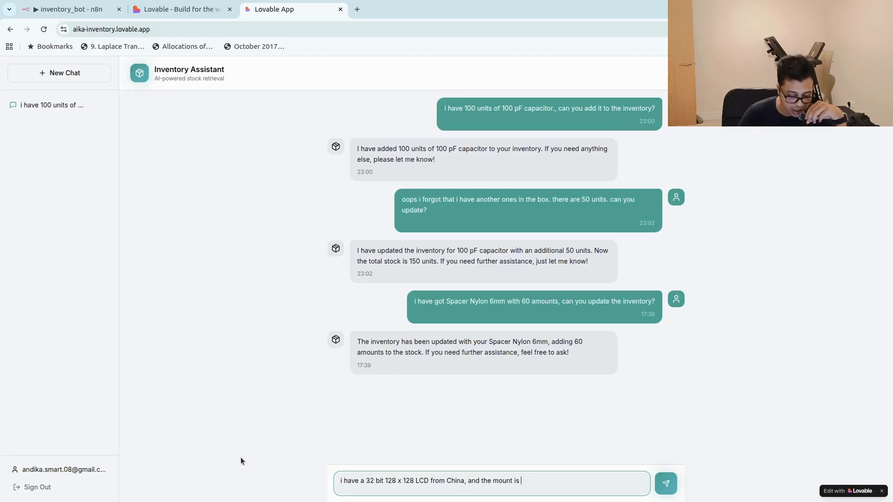
type("12")
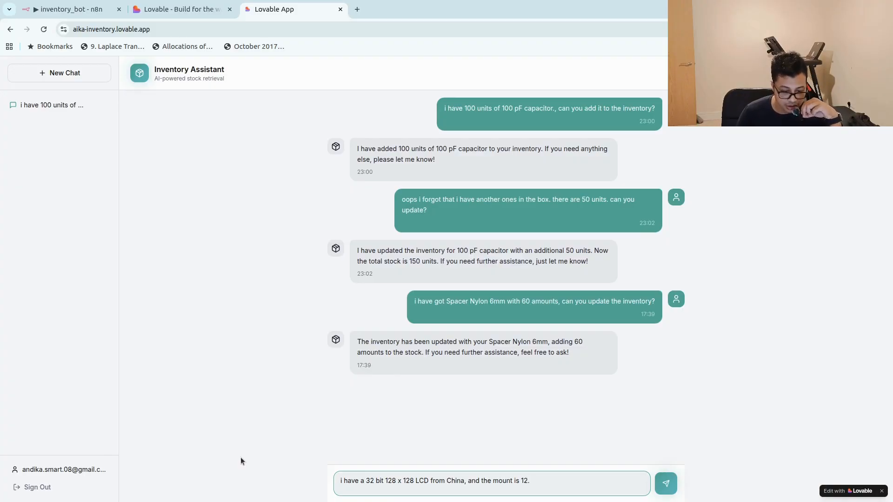
type(". can ")
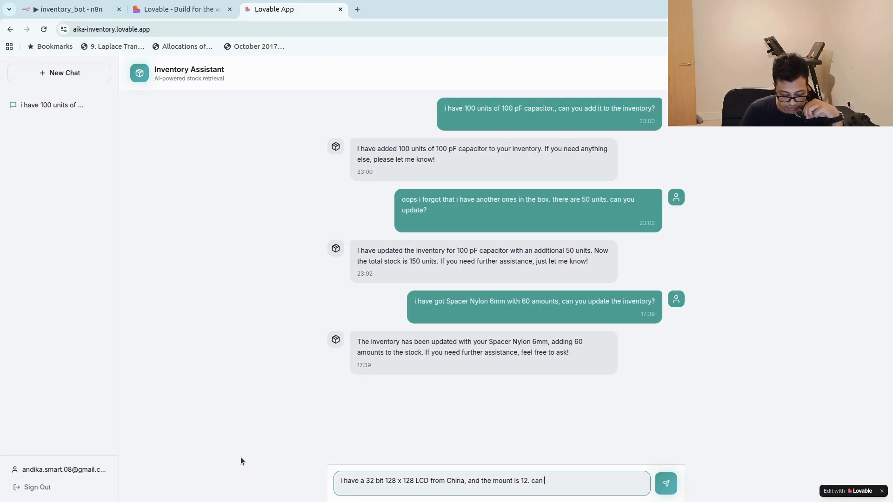
type("u add?")
key("Return")
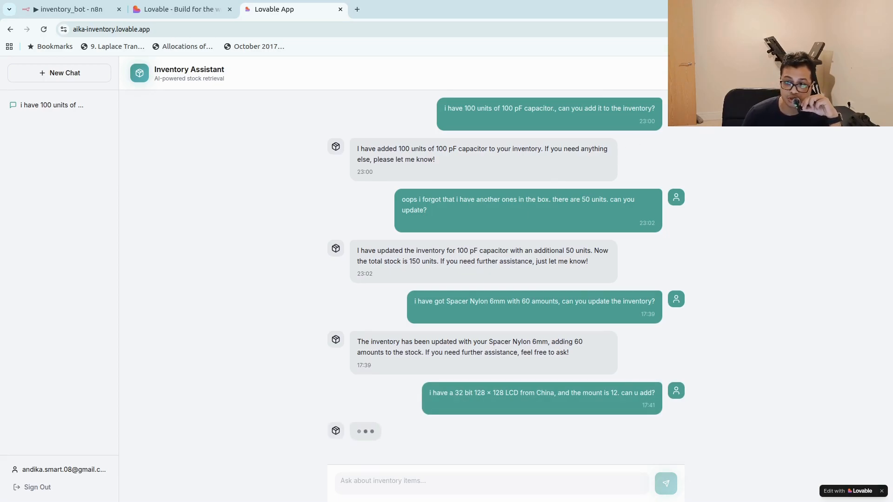
Step: Switch to the Gudang AIKA spreadsheet and check the trx and stock sheets for the 32 bit 128 x 128 LCD entry
left_click_drag(9, 9, 640, 46)
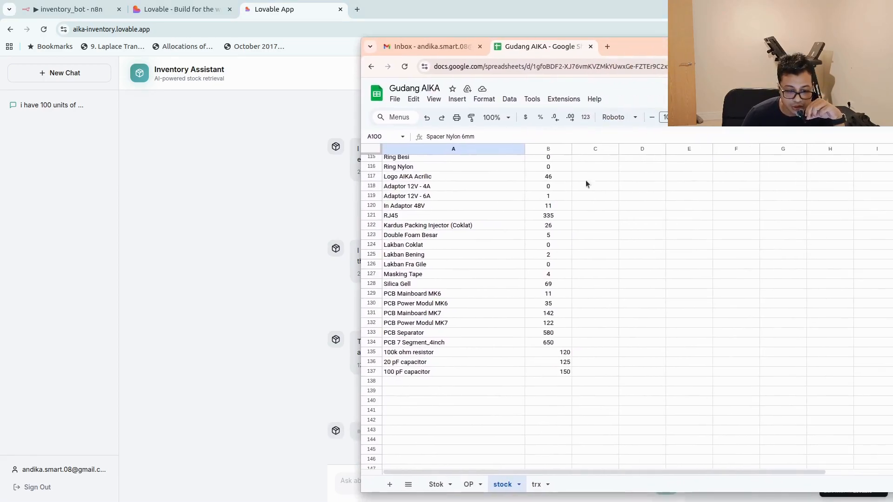
left_click(446, 315)
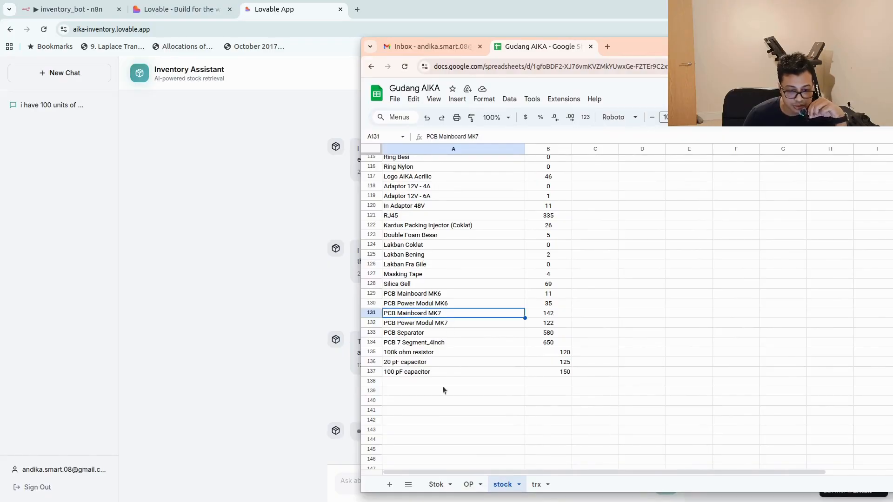
left_click(536, 484)
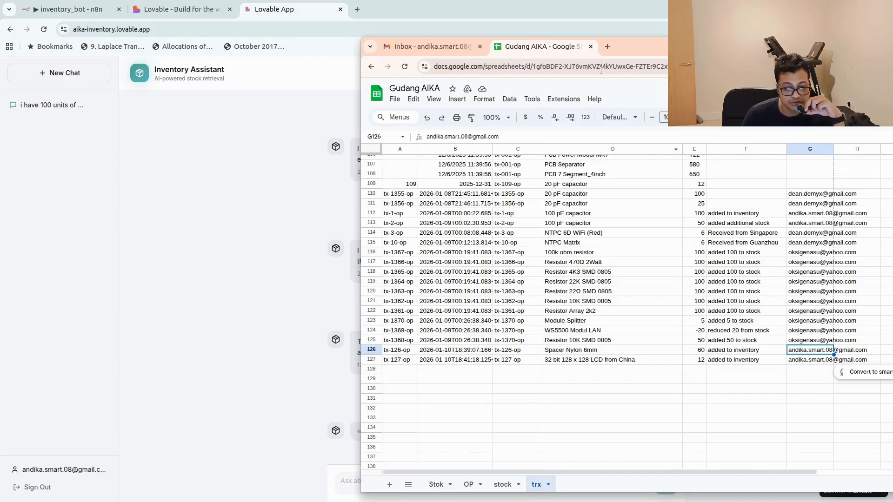
left_click_drag(623, 46, 504, 42)
left_click(383, 479)
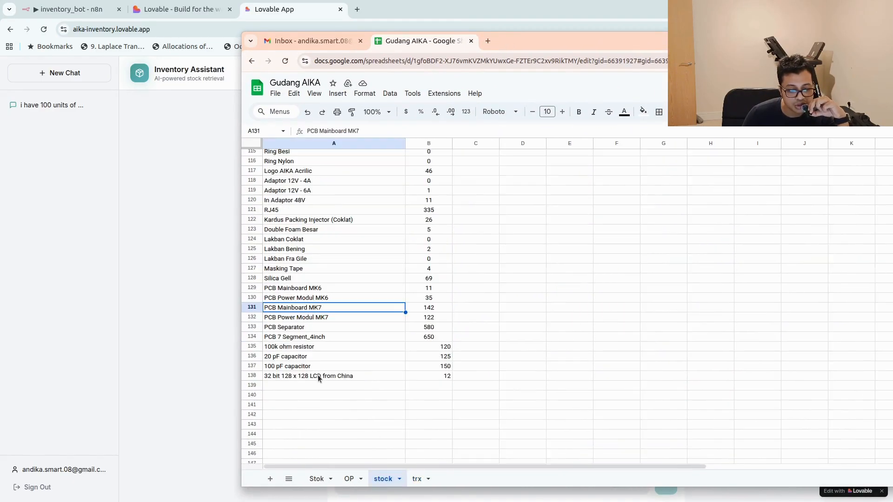
Step: Search the stock sheet for other occurrences of "32 bit 128 x 128 LCD from China"
left_click(306, 378)
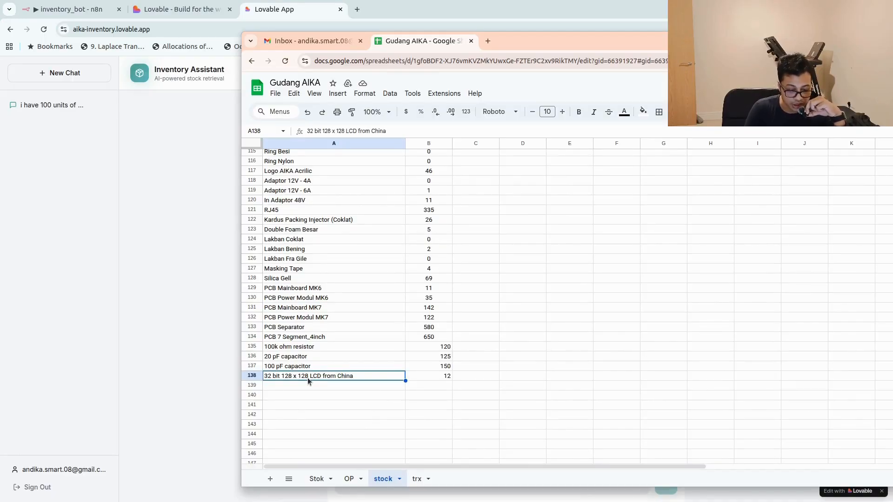
key("ctrl+f")
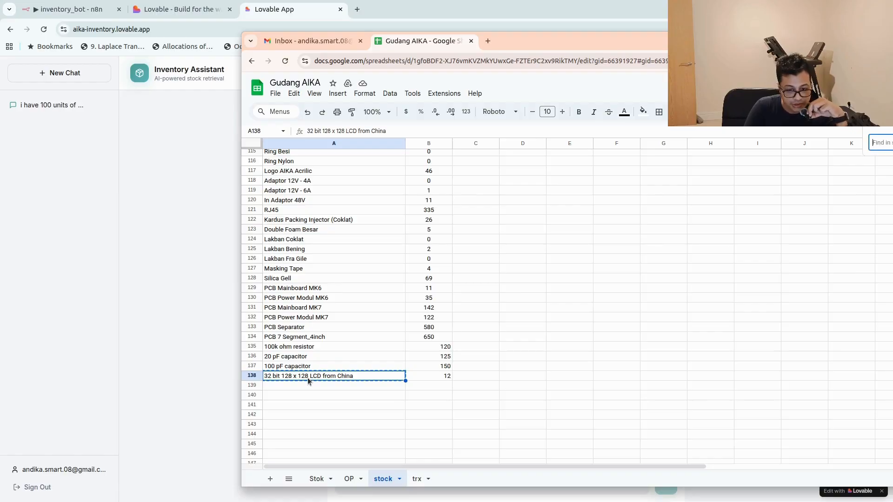
type("32 bit 128 x 128 LCD from China")
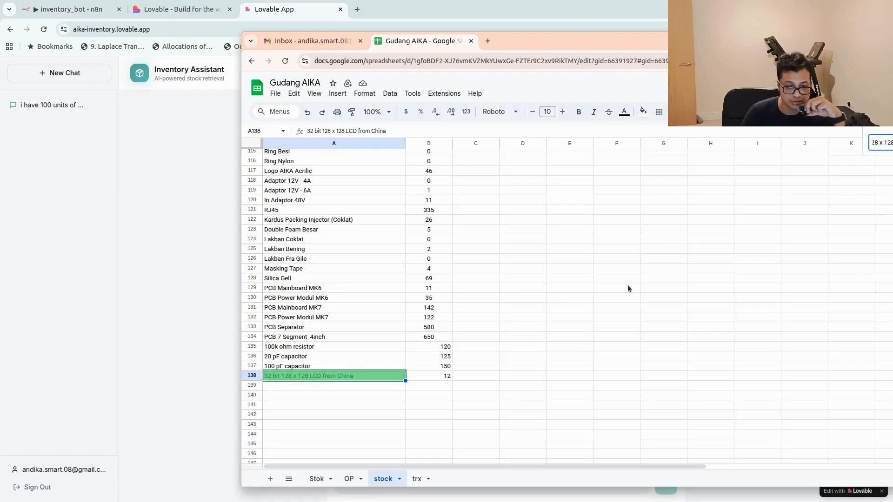
left_click_drag(733, 38, 465, 52)
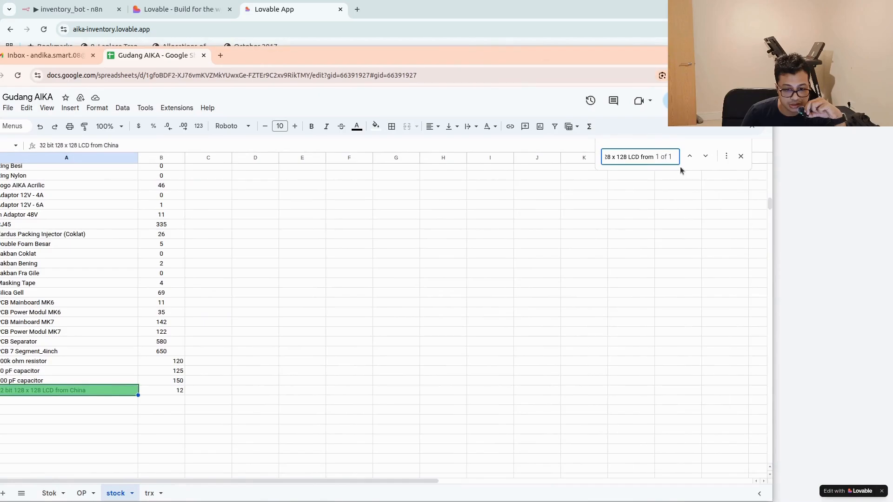
left_click(703, 159)
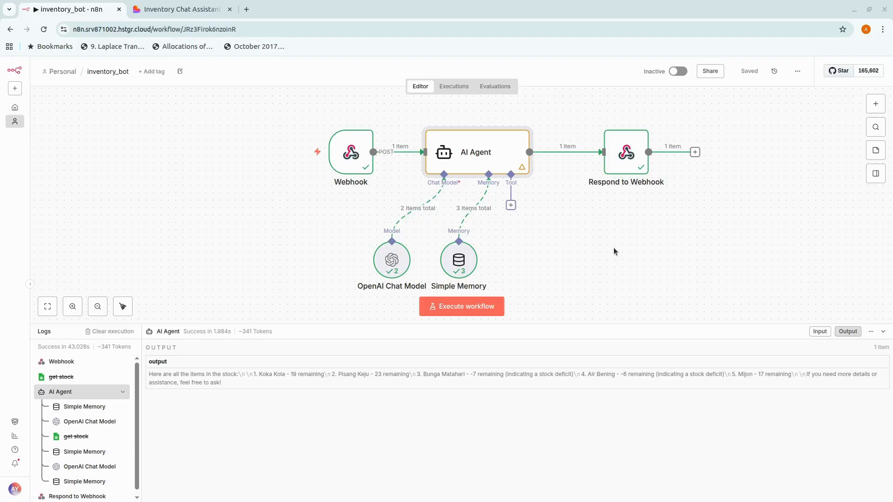
Step: In the n8n inventory_bot workflow, attach a Google Sheets Tool to the AI Agent and place its node beside Simple Memory
left_click(511, 205)
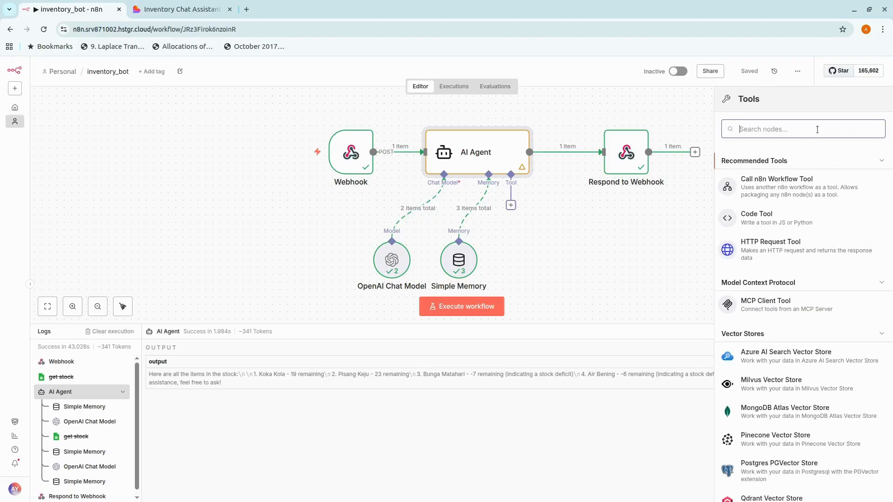
type("goo")
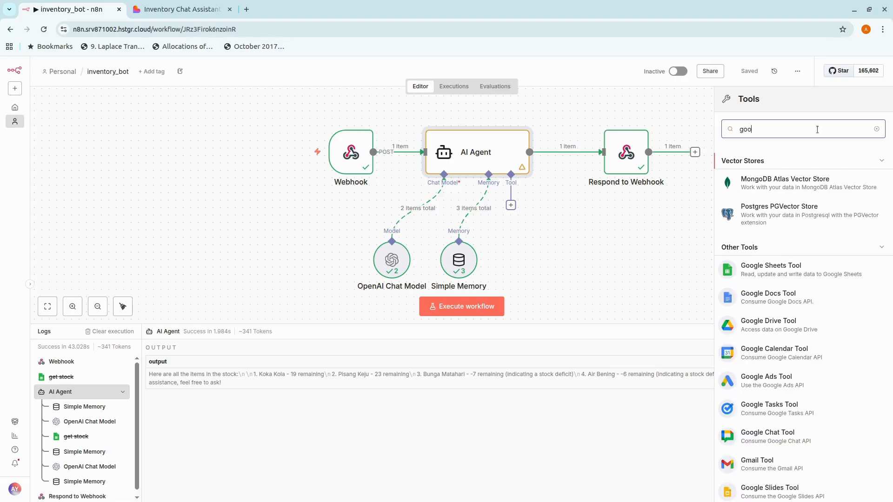
left_click(770, 269)
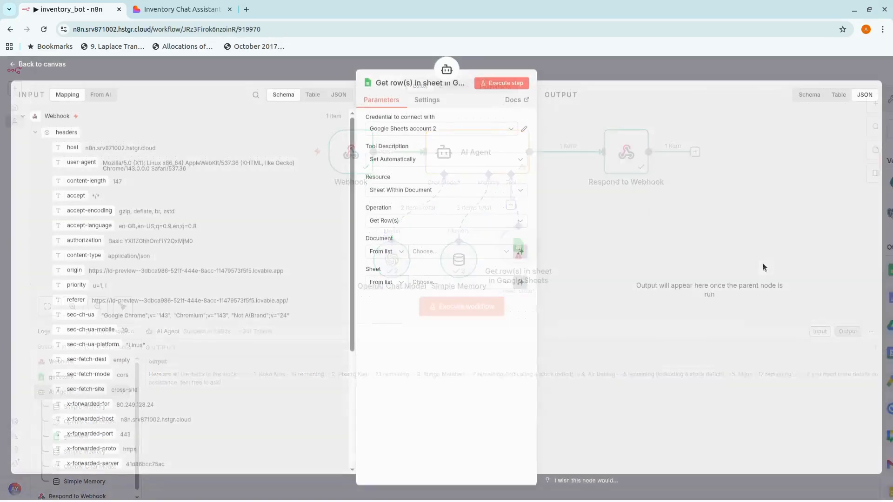
left_click(621, 71)
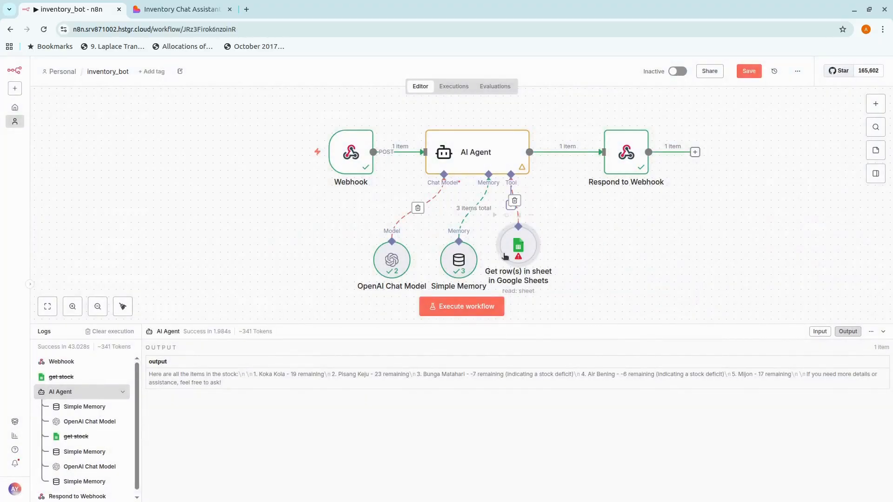
left_click_drag(527, 259, 538, 261)
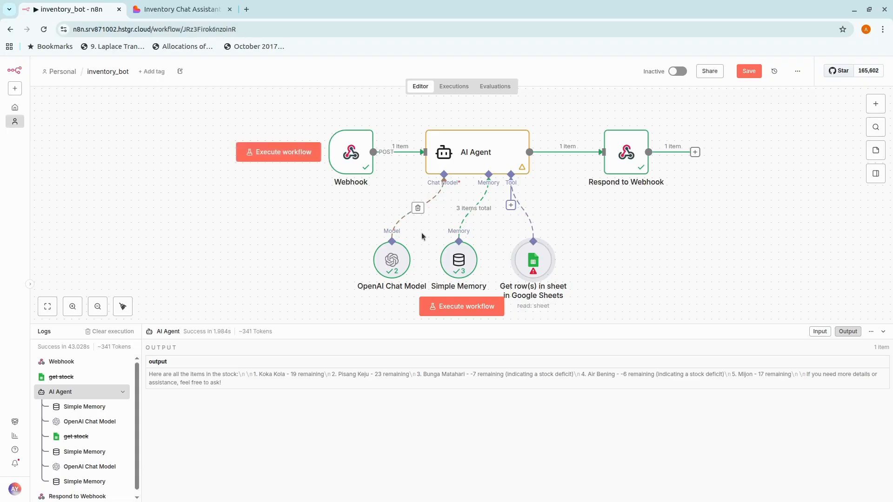
mouse_move(544, 264)
left_mouse_down()
mouse_move(556, 263)
mouse_move(540, 263)
left_mouse_up()
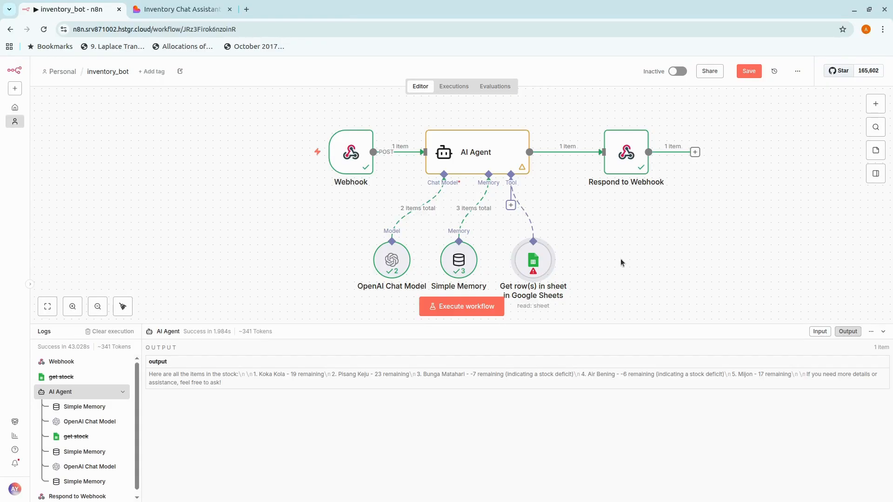
Step: Set the document of the Google Sheets get-rows tool to Gudang AIKA
double_click(537, 263)
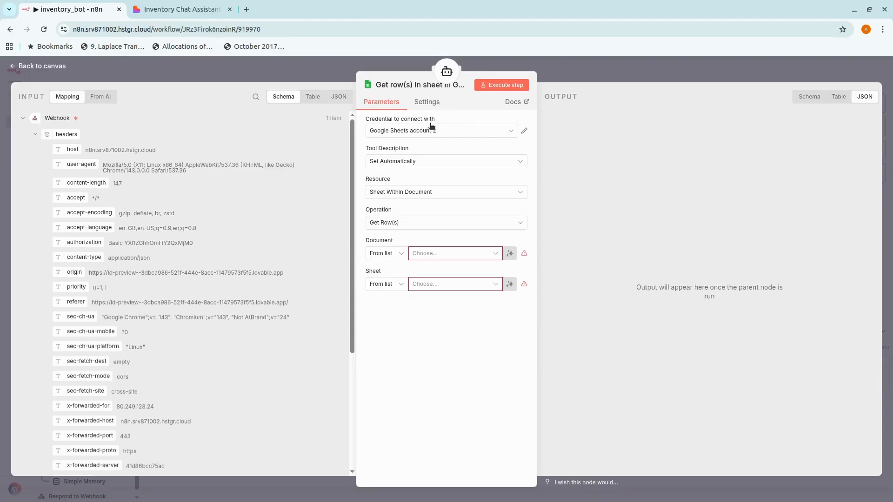
left_click(488, 259)
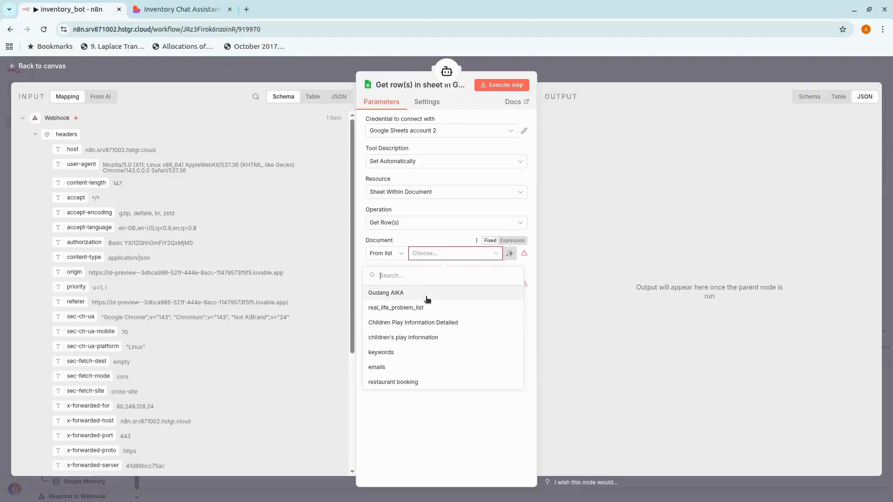
left_click(382, 294)
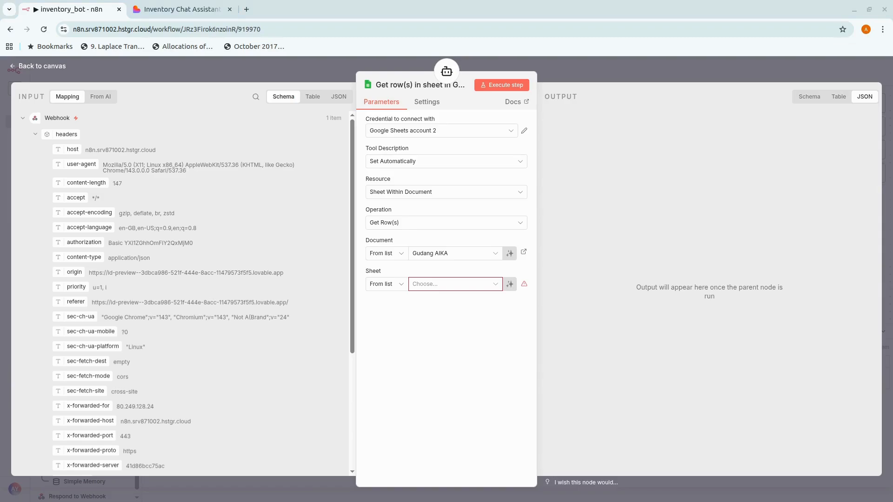
Step: Switch to the Gudang AIKA spreadsheet and review its Stok, OP and stock sheets
left_click_drag(892, 170, 776, 64)
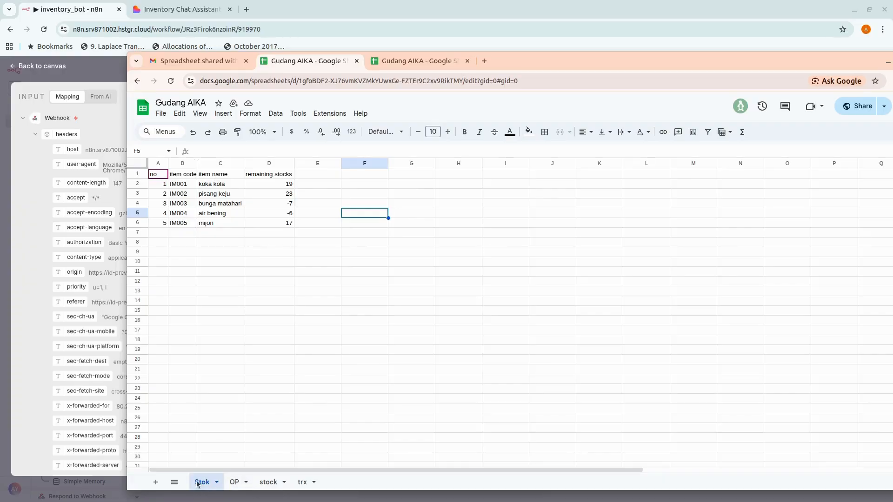
left_click(234, 482)
left_click(268, 483)
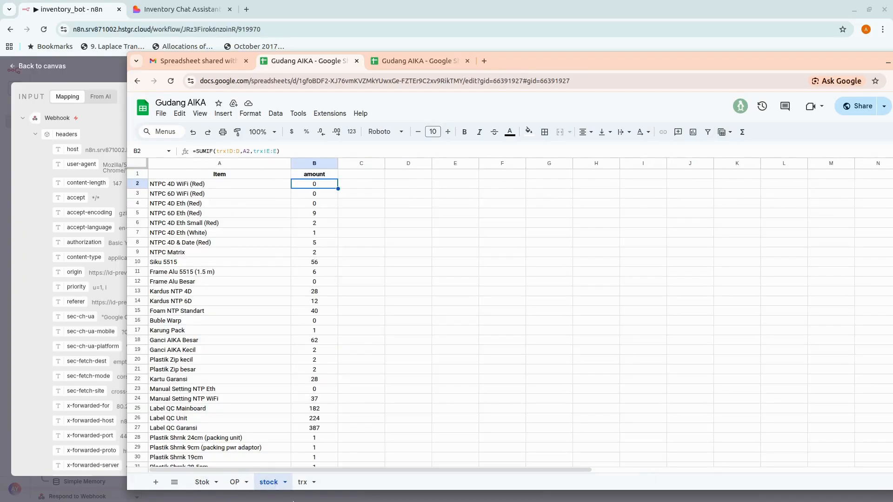
Step: Examine the item and amount list in the stock sheet and compare it with the Stok sheet
scroll(229, 412, "down", 3)
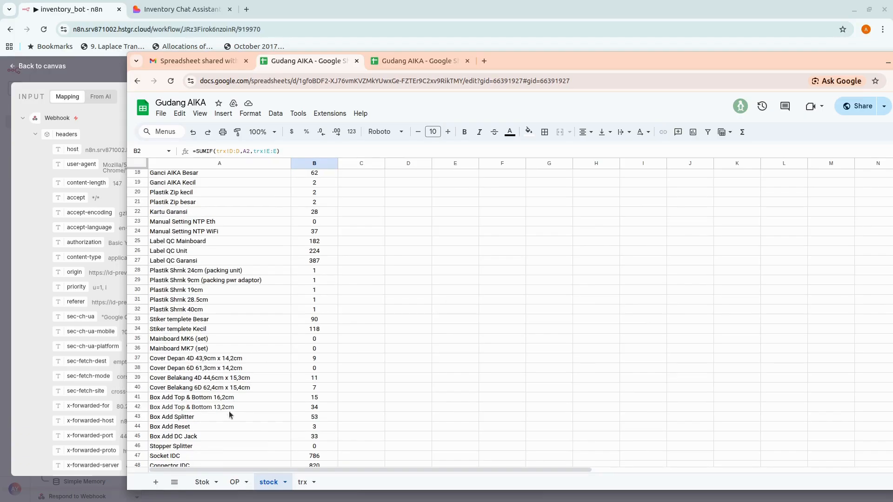
scroll(229, 411, "up", 3)
left_click(201, 482)
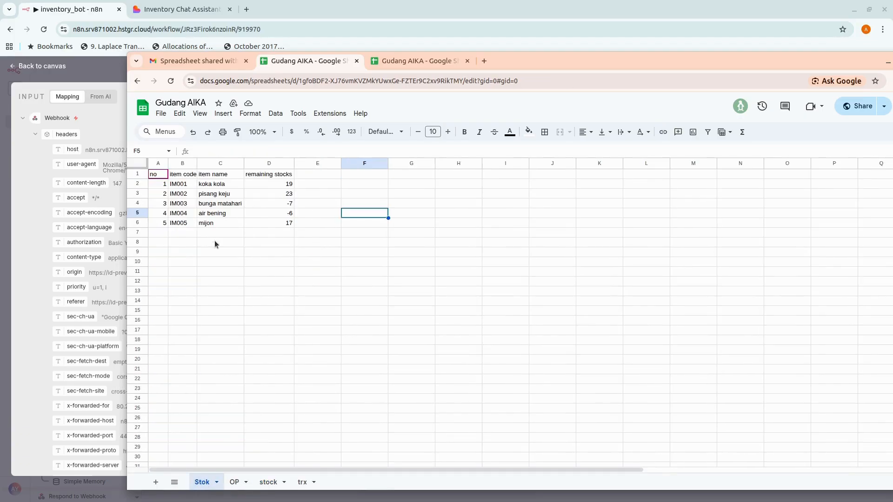
left_click(265, 483)
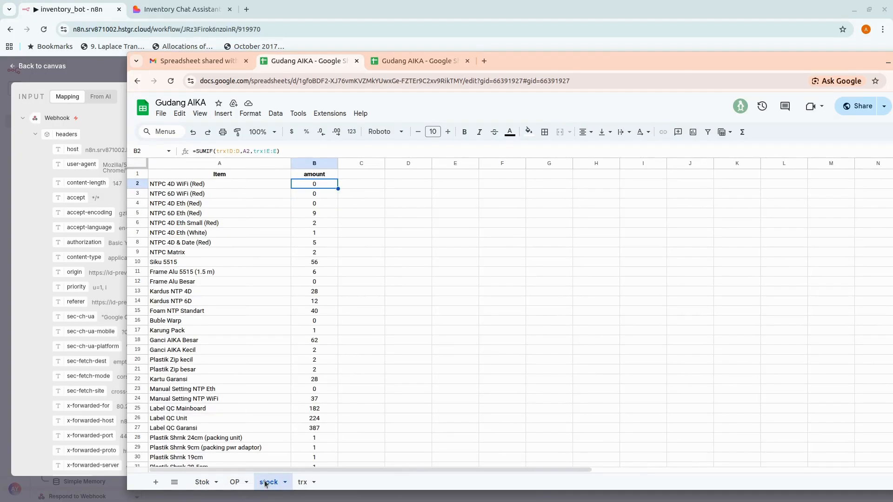
Step: Widen the document number column in the OP sheet so its full heading fits
left_click(237, 482)
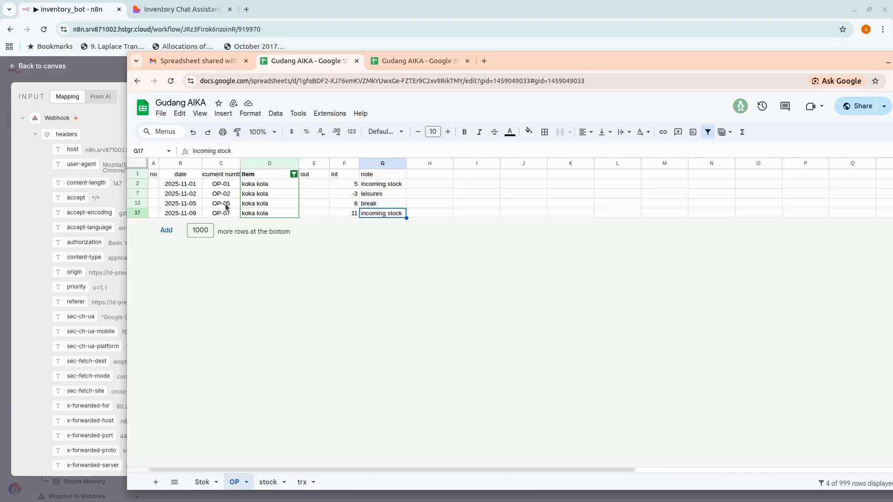
left_click_drag(240, 163, 256, 163)
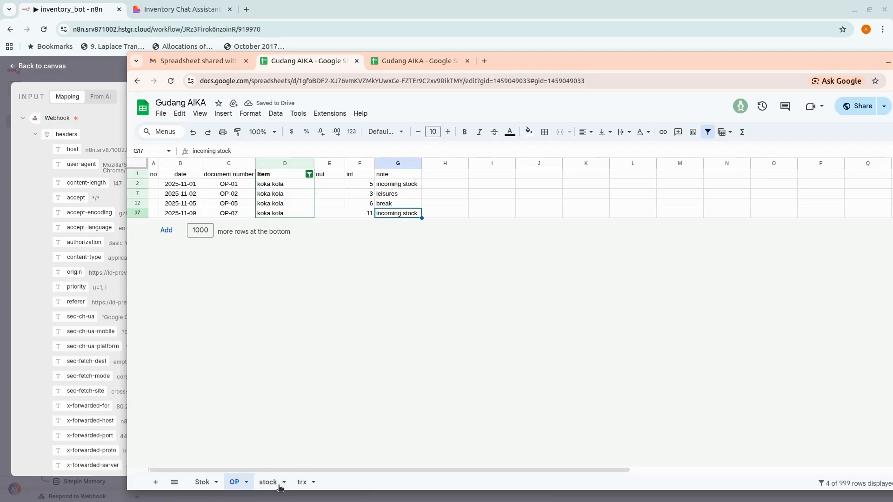
Step: Review the transaction rows and columns of the trx sheet, and revisit the OP and stock sheets
left_click(301, 483)
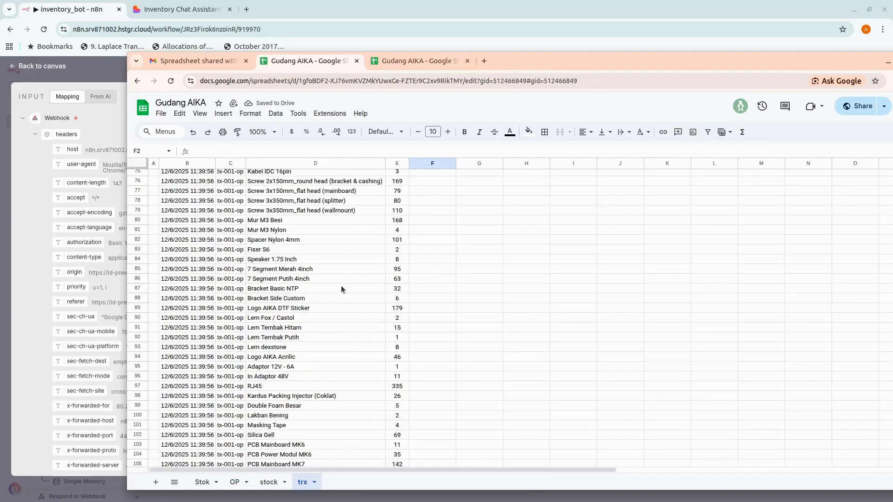
scroll(294, 303, "down", 5)
scroll(294, 304, "up", 10)
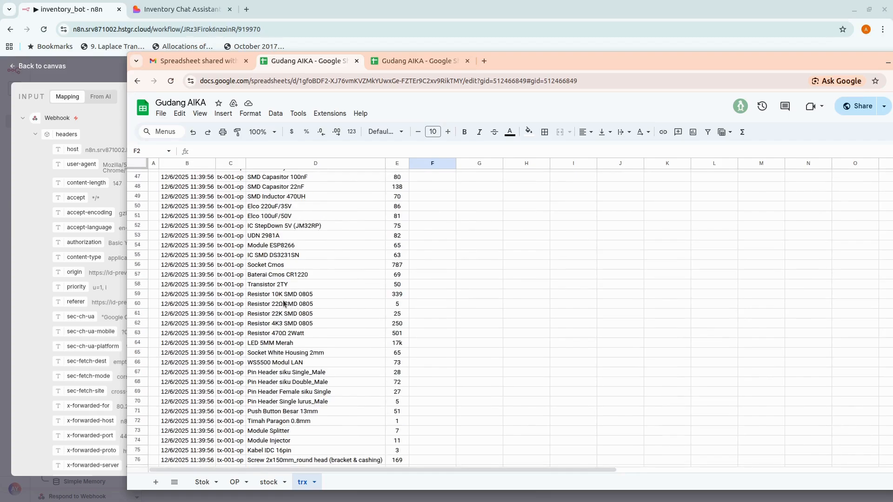
scroll(284, 303, "up", 10)
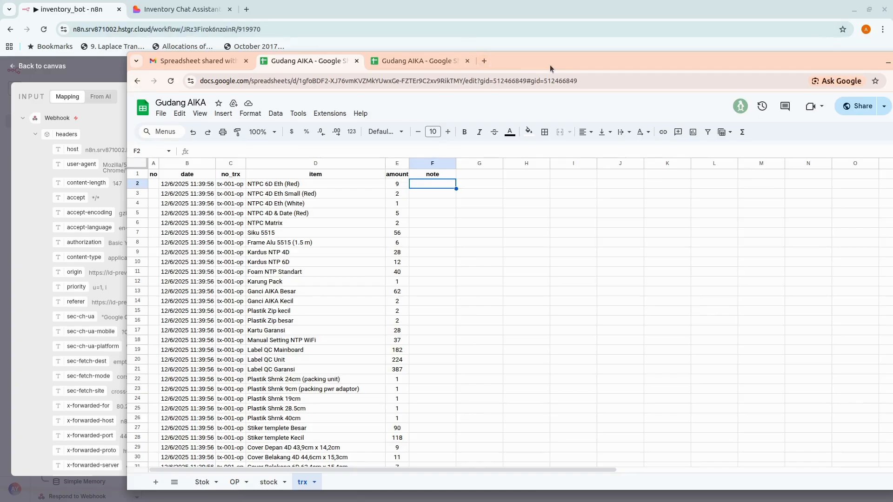
mouse_move(549, 65)
left_mouse_down()
mouse_move(524, 72)
mouse_move(544, 63)
left_mouse_up()
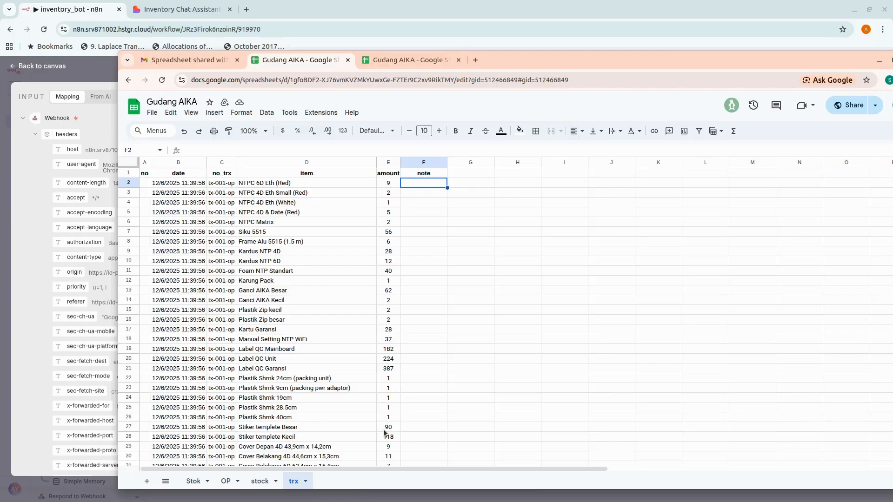
scroll(278, 374, "down", 2)
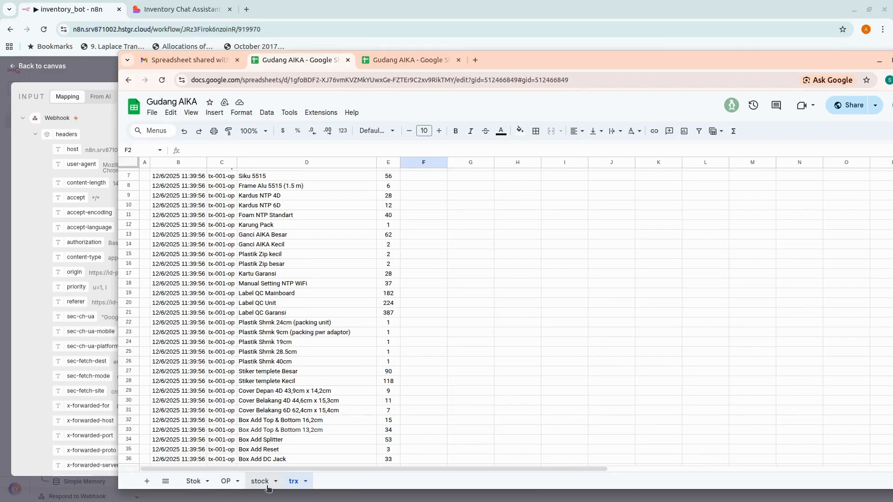
left_click(227, 481)
left_click(261, 483)
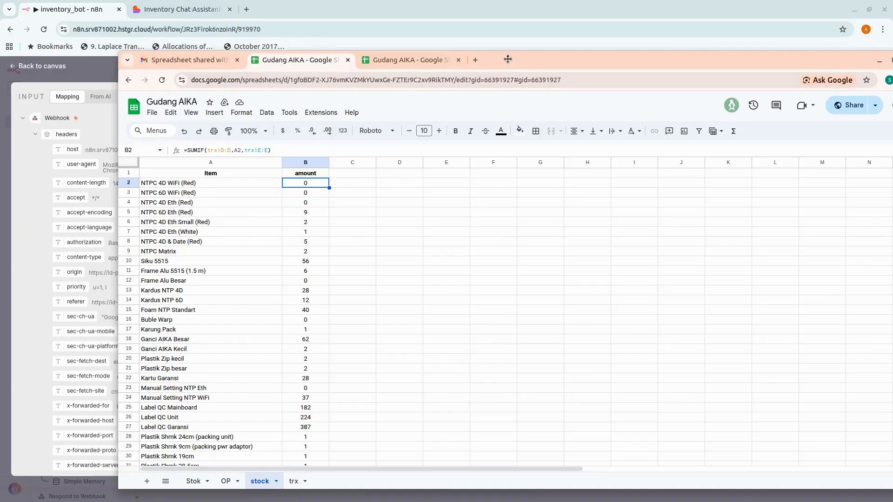
Step: Return to n8n, open the stock sheet from the get-rows tool's sheet choices, and switch its Google account
left_click_drag(506, 57, 892, 77)
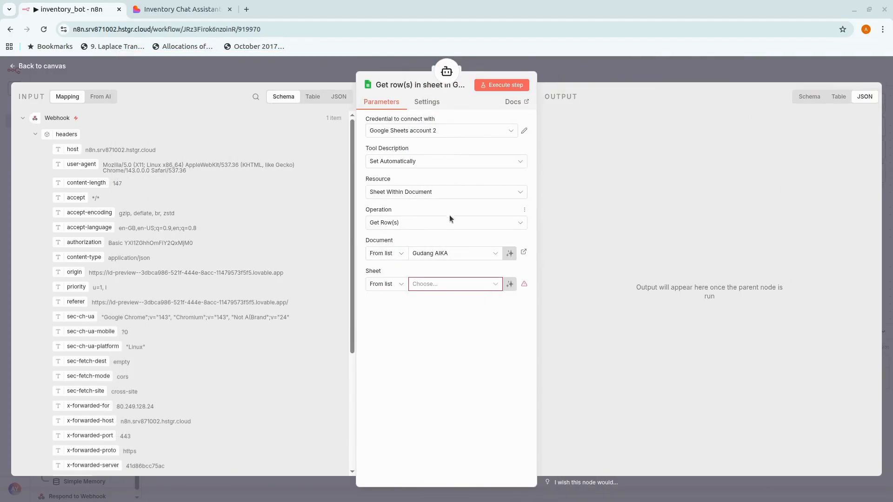
left_click(466, 285)
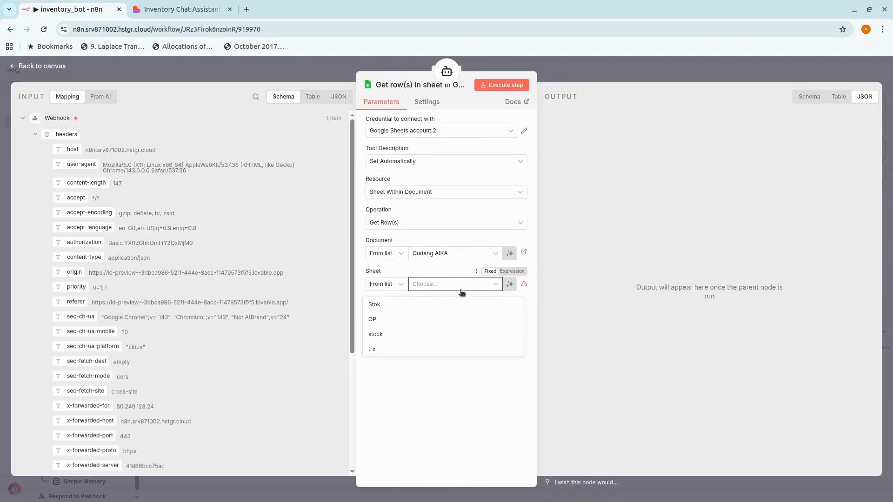
left_click(391, 335)
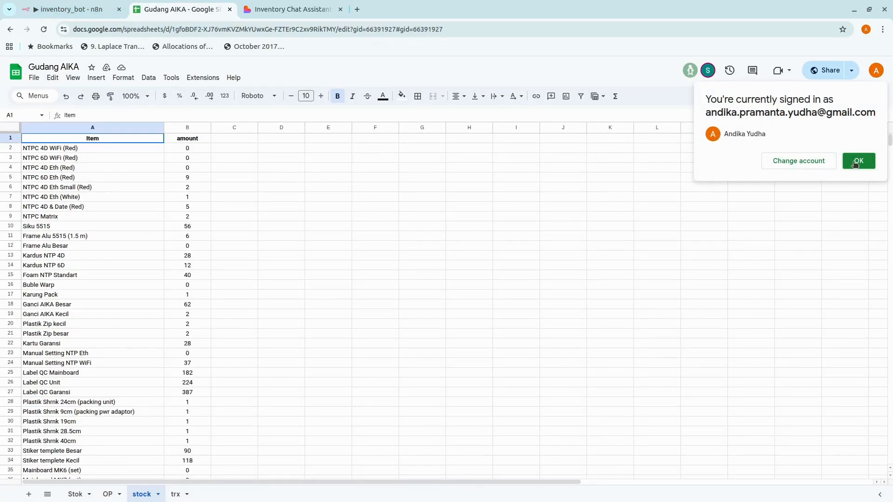
left_click(819, 163)
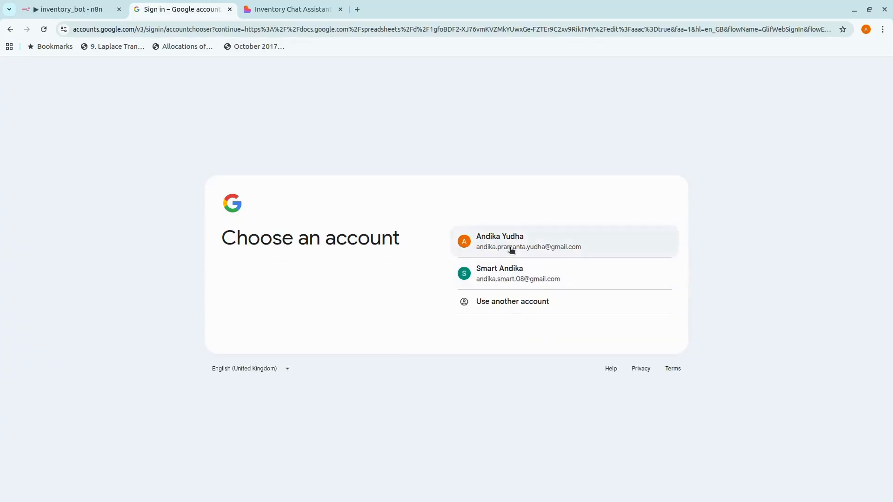
left_click(518, 278)
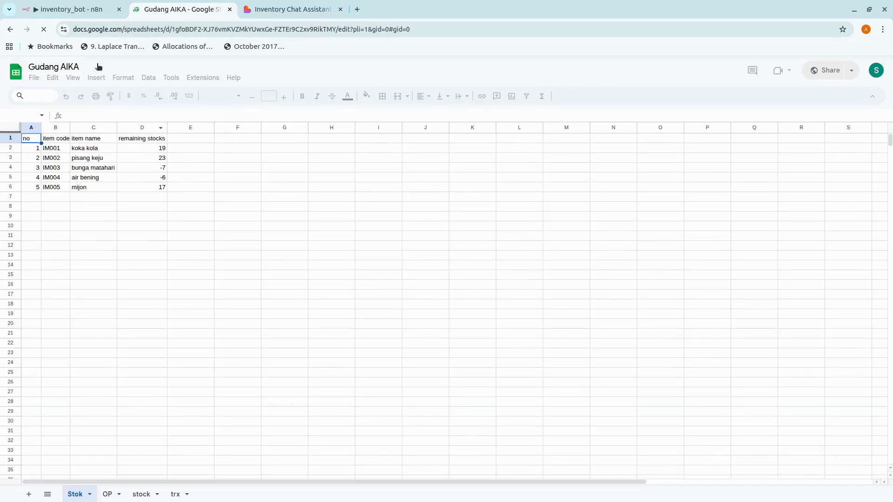
left_click(87, 10)
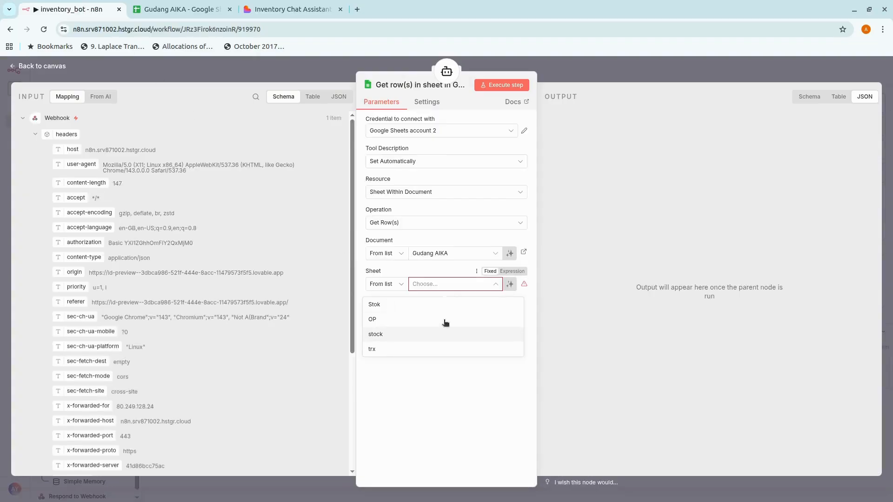
Step: Set the sheet of the Google Sheets get-rows tool to stock and return to the workflow canvas
left_click(390, 335)
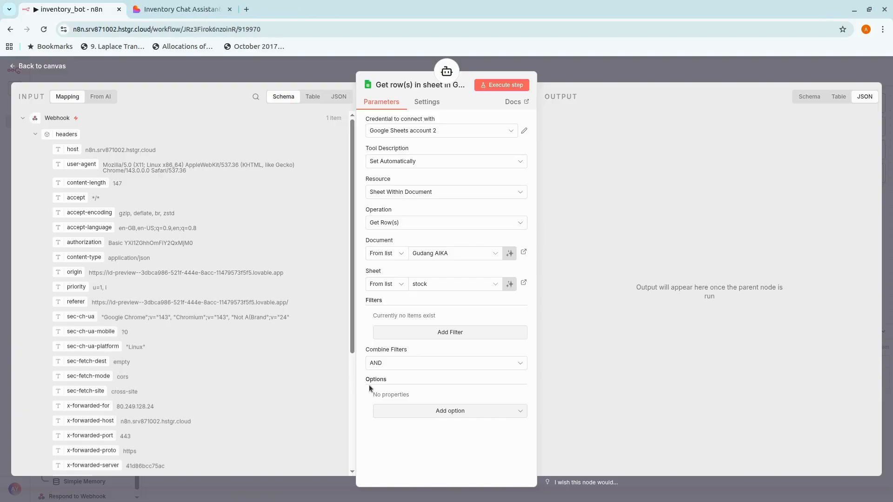
left_click(630, 68)
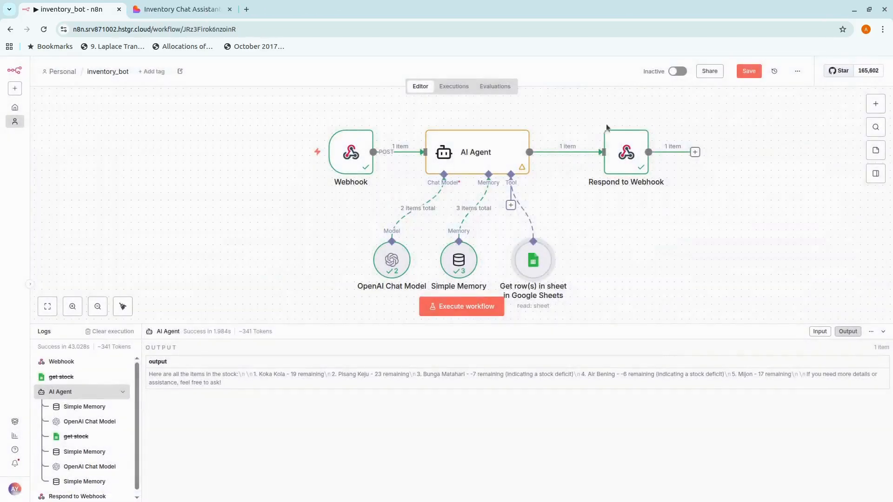
double_click(541, 264)
left_click(448, 90)
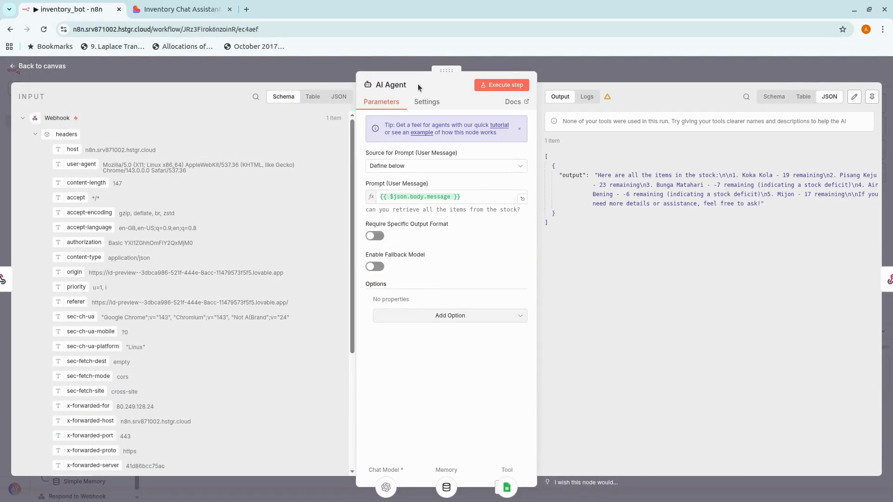
left_click(512, 59)
Step: Rename the Google Sheets get-rows tool node to "get stocks"
double_click(531, 263)
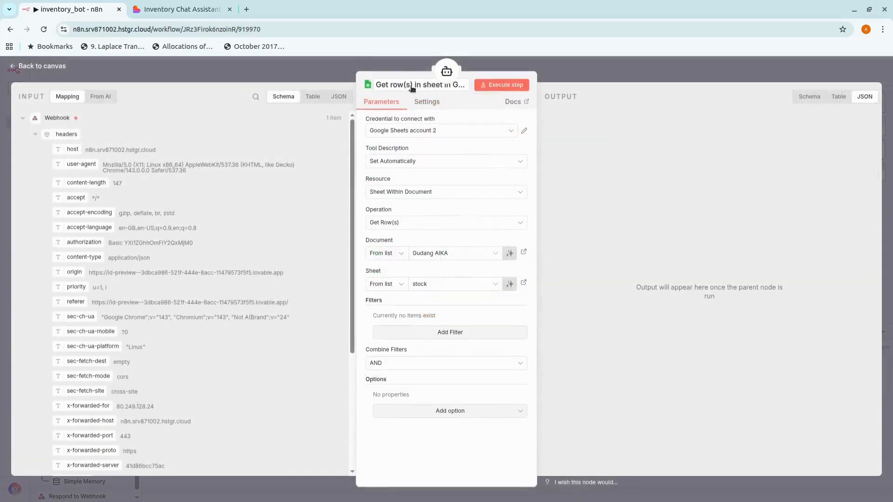
left_click(412, 84)
type("get")
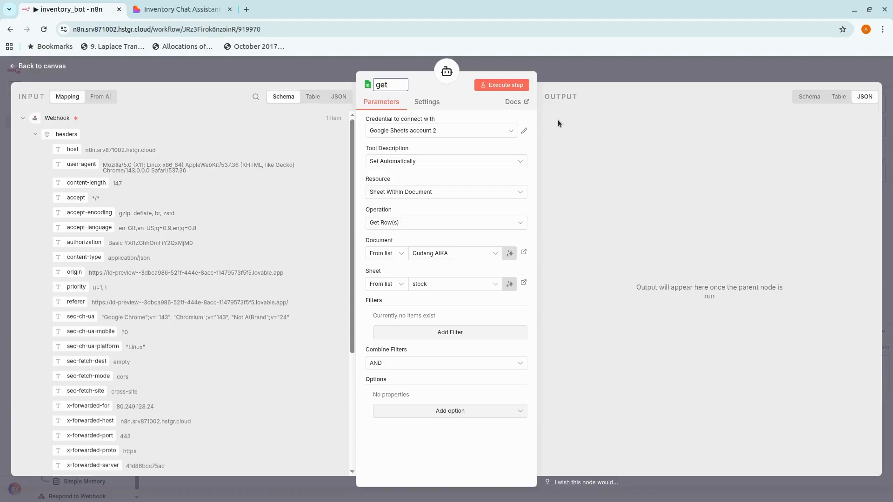
type(" stckso")
left_click(598, 63)
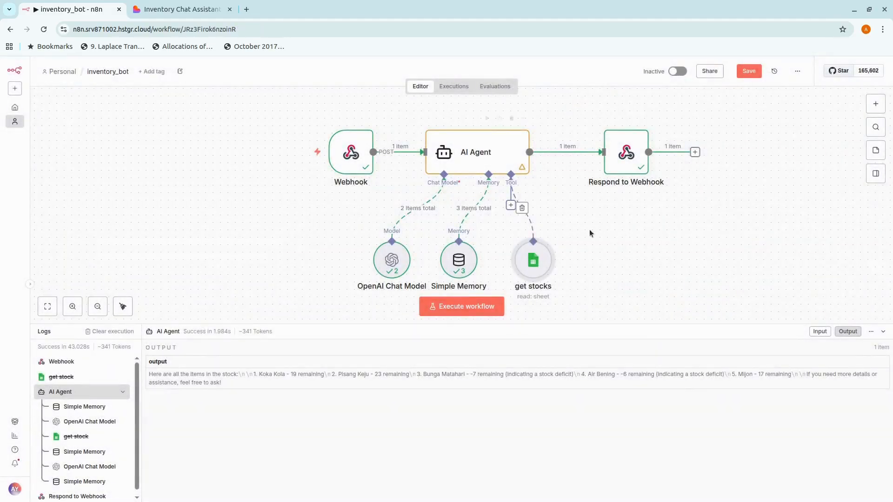
Step: Add the AI Agent system message "You are a helpful inventory assistant, your job is to retrieve information from "get stock tool" if user asks about the stock."
double_click(486, 154)
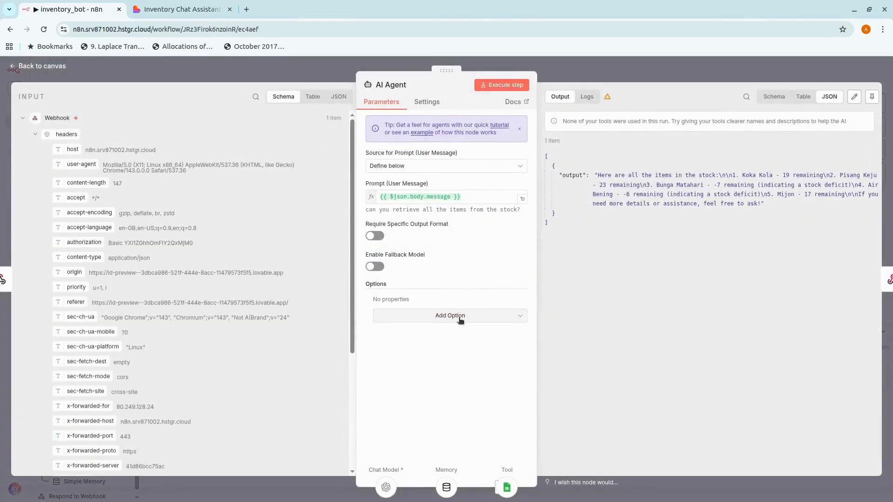
left_click(459, 316)
left_click(452, 340)
left_click(476, 316)
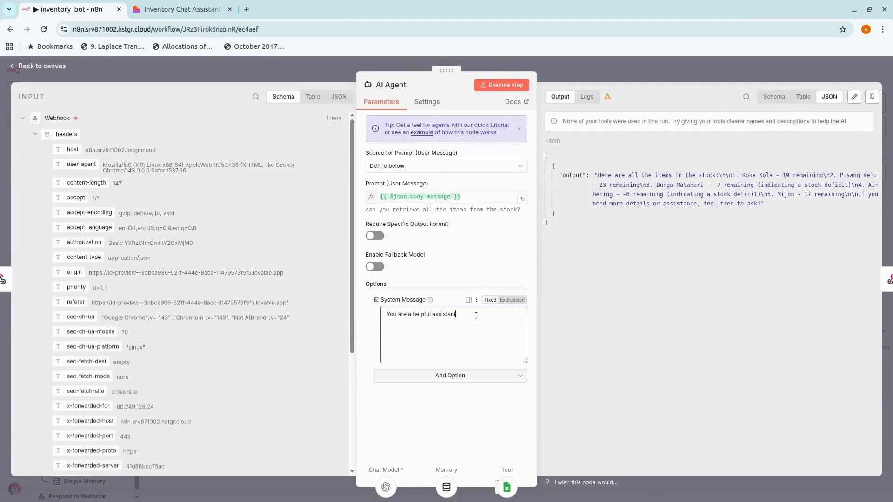
key("ctrl+a")
type("You are a helpful inventory assistant, your job is to retrieve information from \"get stock tool\" if user asks about the stock.")
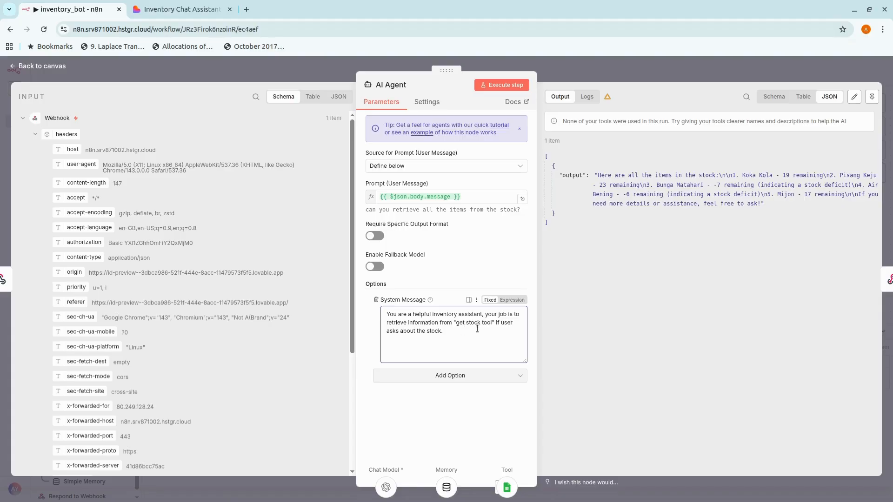
Step: Correct the tool reference in the AI Agent's system message to "get stocks" tool, with only the tool name in quotes
left_click(478, 320)
type("s")
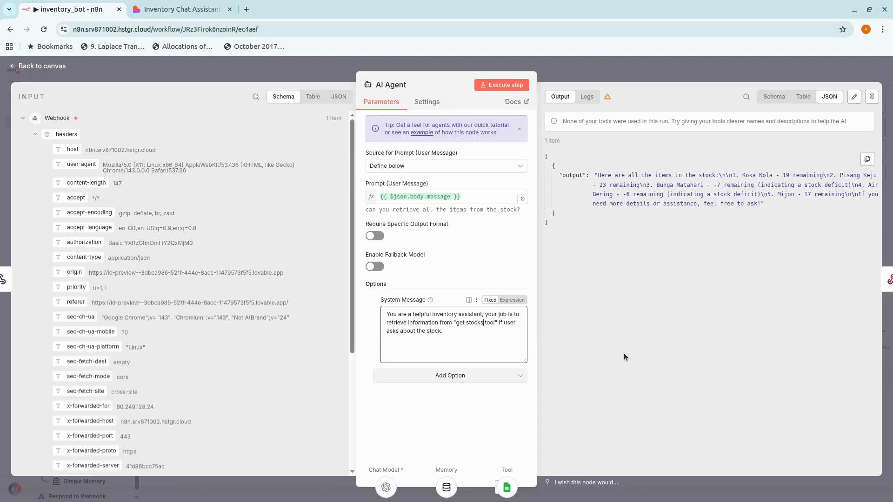
type("\"")
key("Right")
key("Right")
key("Right")
key("Right")
key("Right")
key("BackSpace")
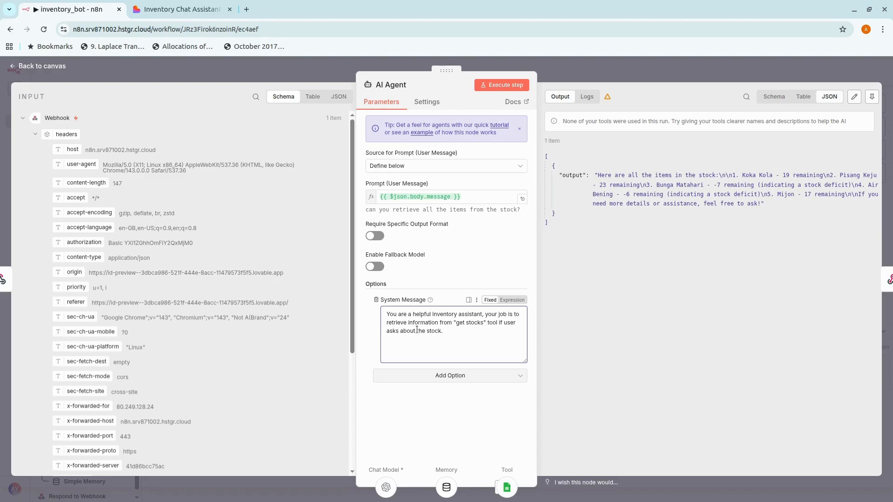
left_click(627, 62)
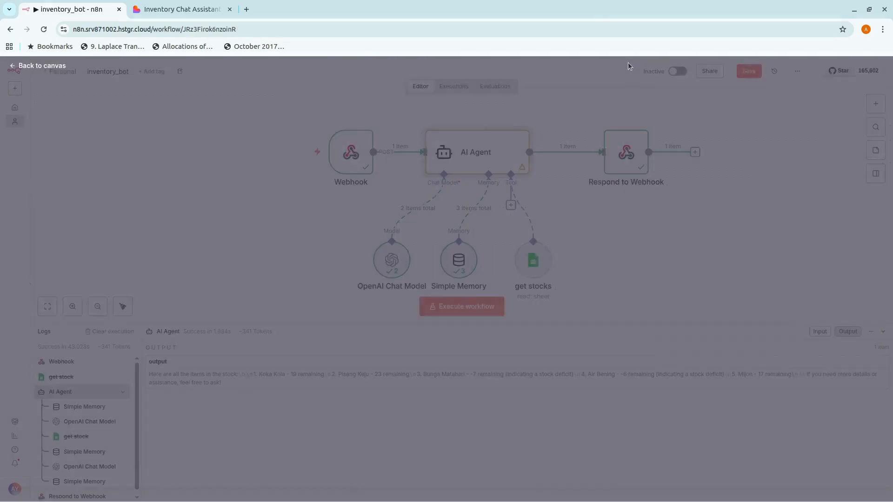
left_click_drag(531, 260, 534, 263)
left_click(623, 267)
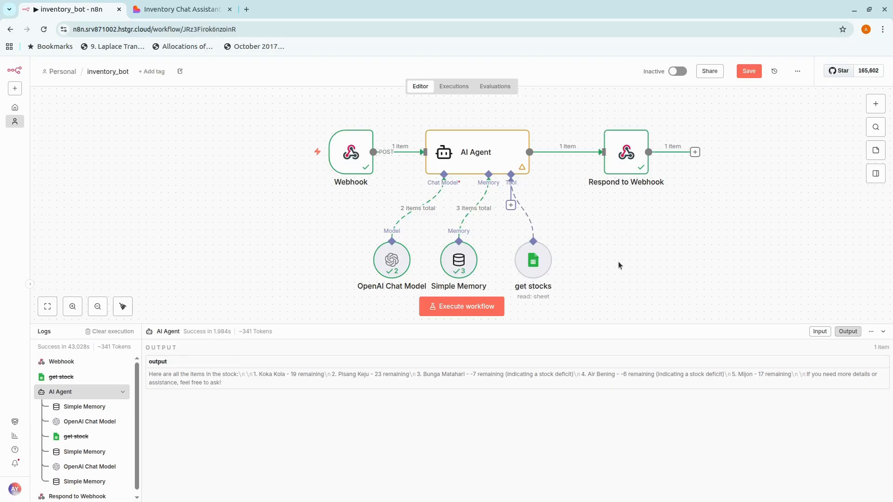
Step: Set the model of the OpenAI Chat Model node to gpt-5-mini and return to the workflow canvas
double_click(395, 260)
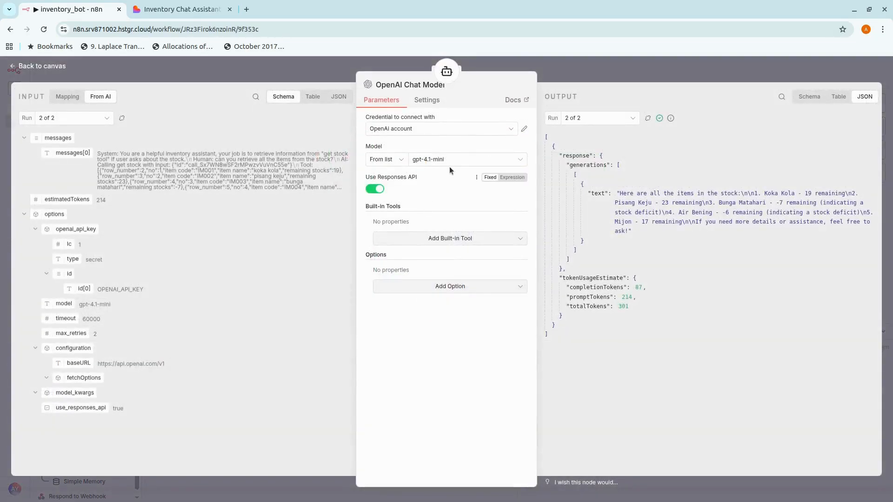
left_click(458, 159)
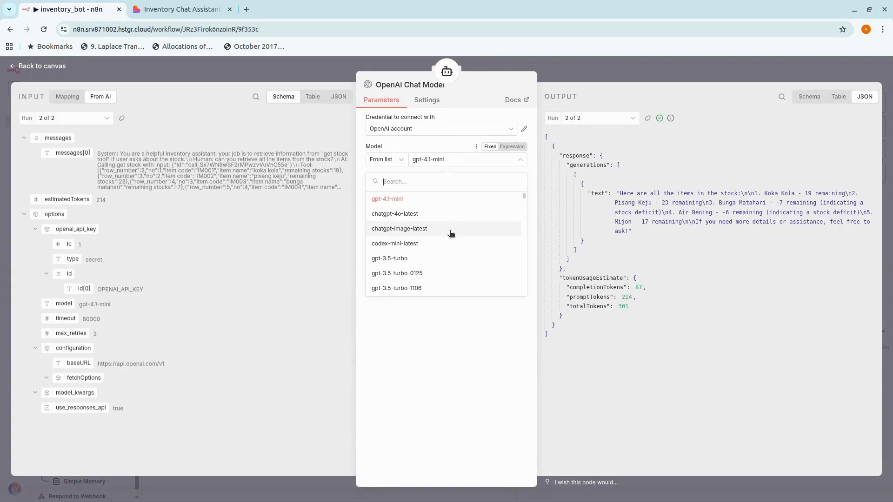
scroll(449, 242, "down", 6)
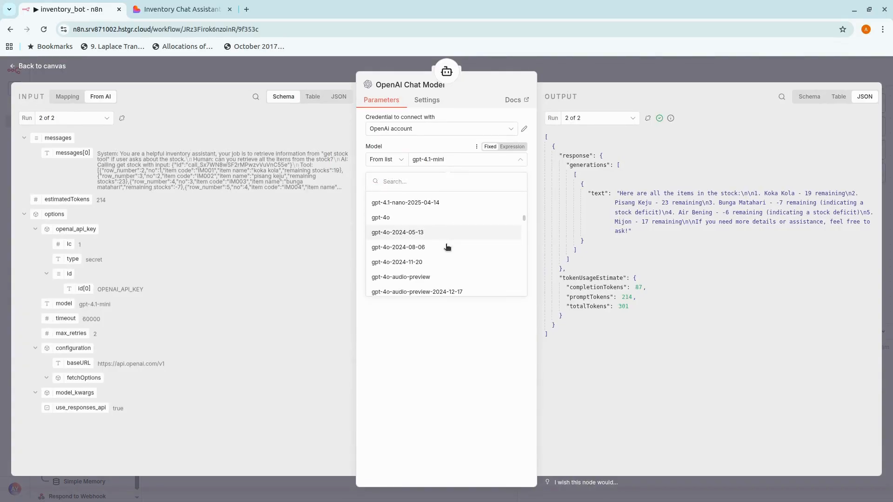
scroll(448, 247, "down", 5)
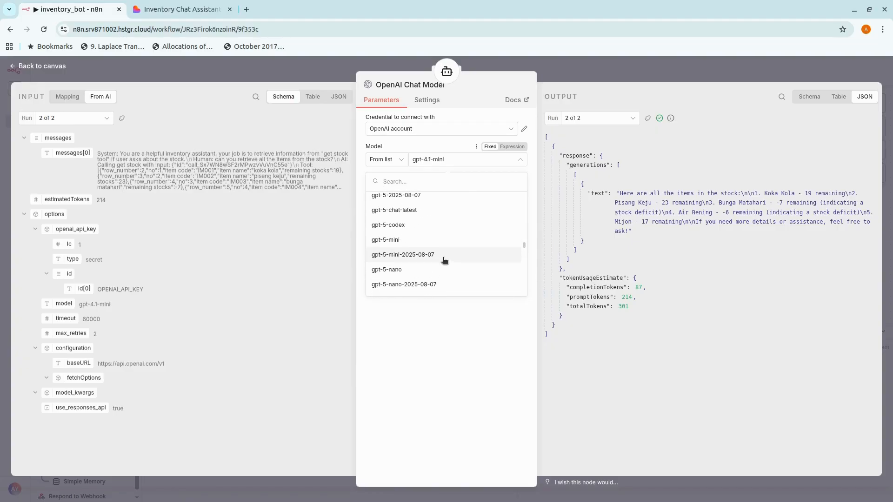
scroll(444, 260, "down", 4)
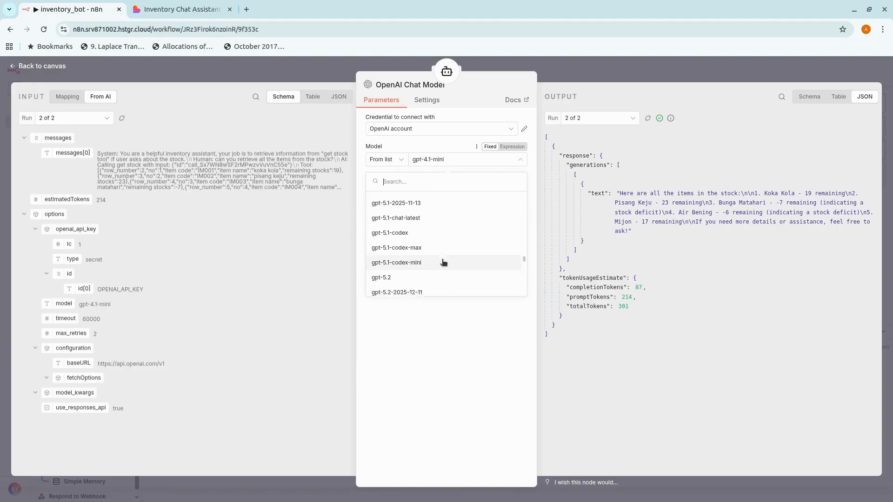
scroll(442, 251, "down", 3)
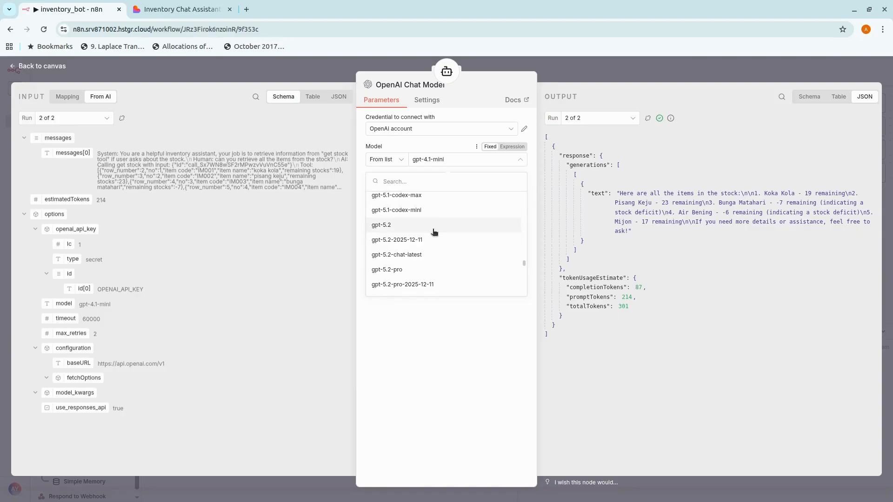
scroll(439, 237, "up", 4)
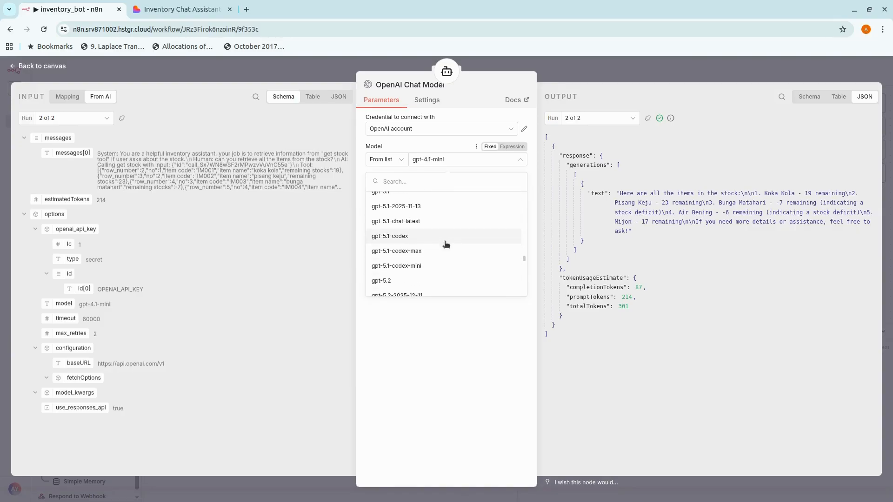
scroll(441, 255, "up", 4)
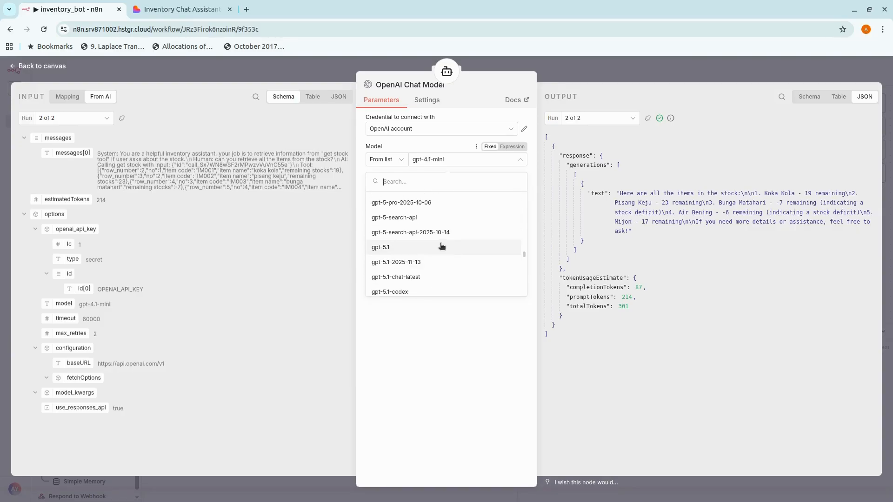
scroll(442, 247, "up", 4)
scroll(442, 250, "down", 8)
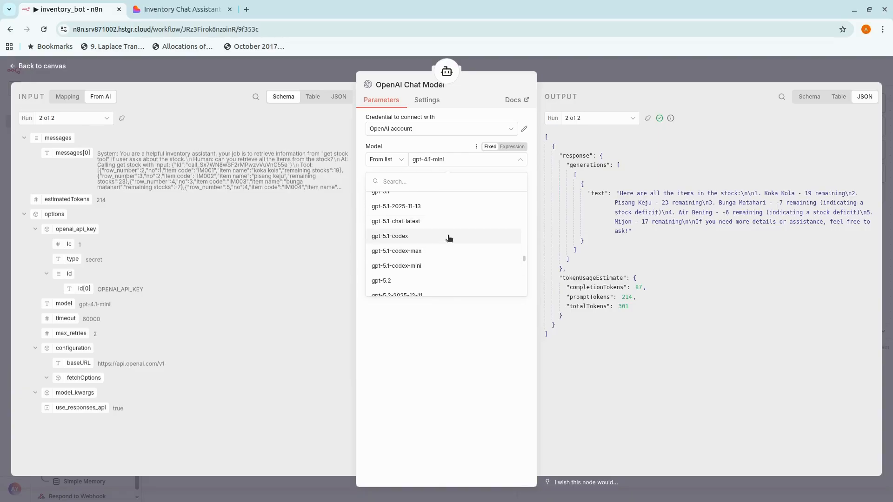
scroll(450, 244, "up", 8)
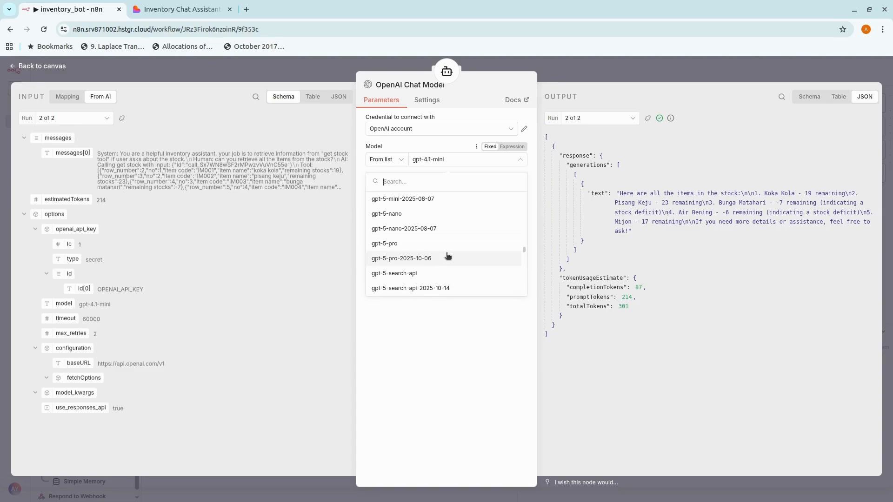
scroll(441, 271, "up", 4)
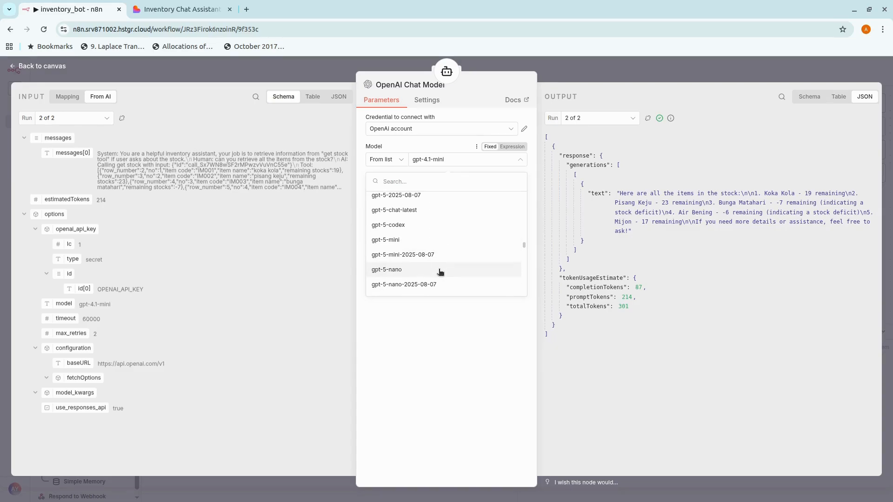
left_click(438, 240)
left_click(643, 59)
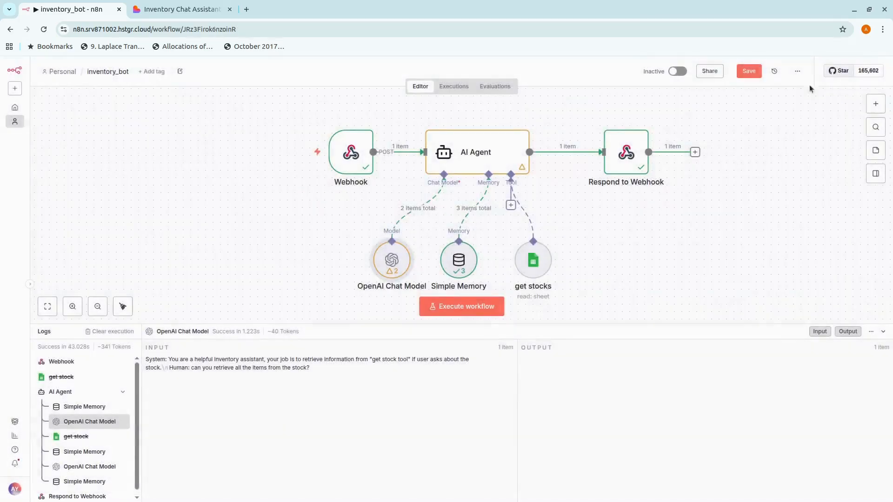
Step: Save the workflow and start a test execution, switching to the Inventory Chat Assistant in Lovable
left_click(758, 74)
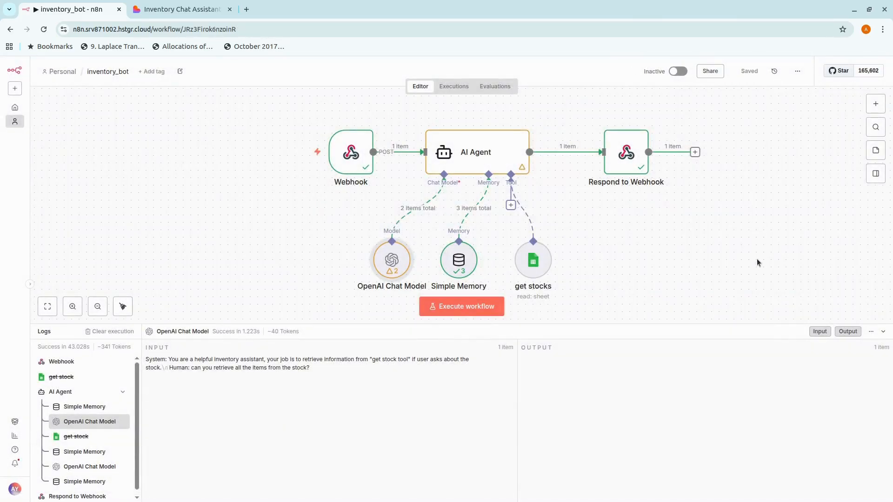
left_click(487, 306)
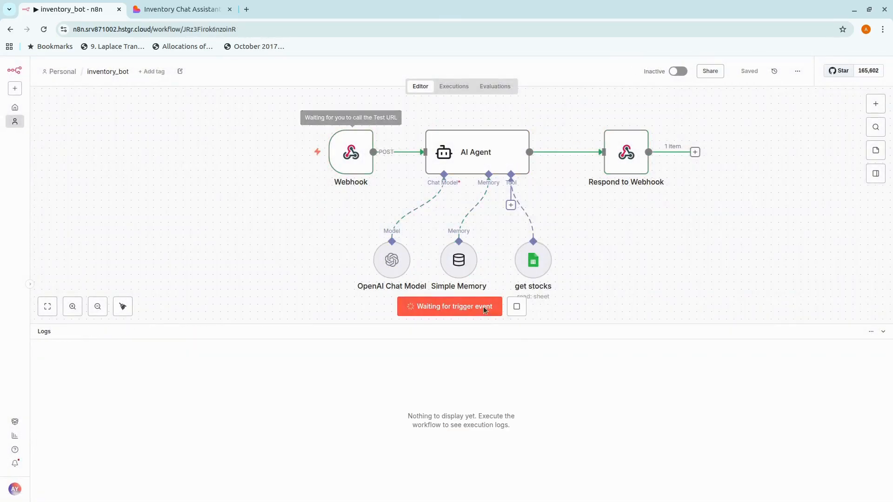
left_click(178, 10)
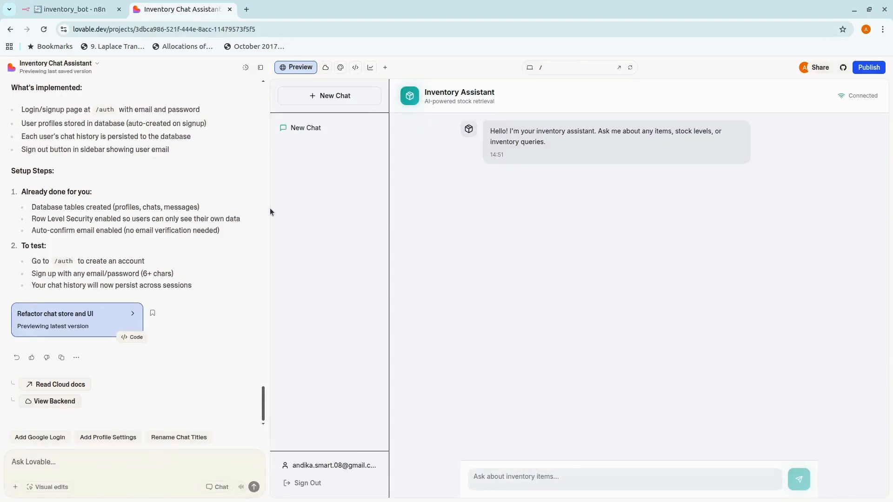
Step: Send the Inventory Assistant the message "tell me about all the items from the stock list"
left_click(533, 475)
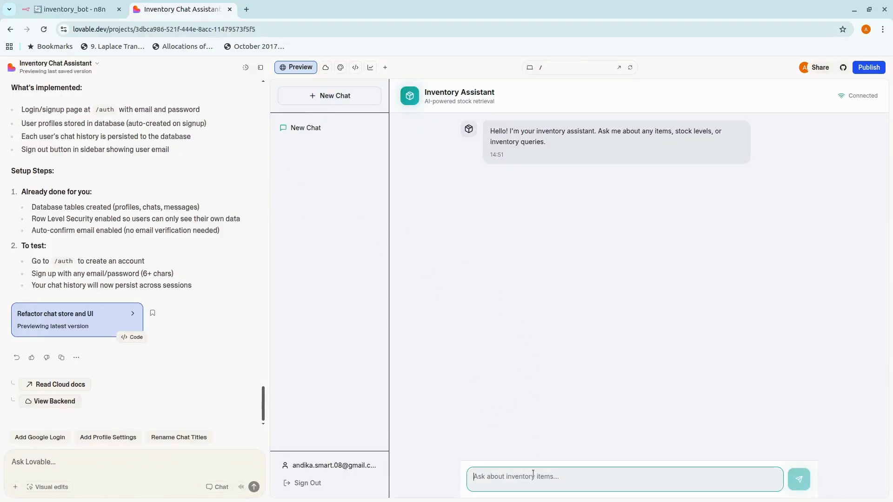
type("tell ")
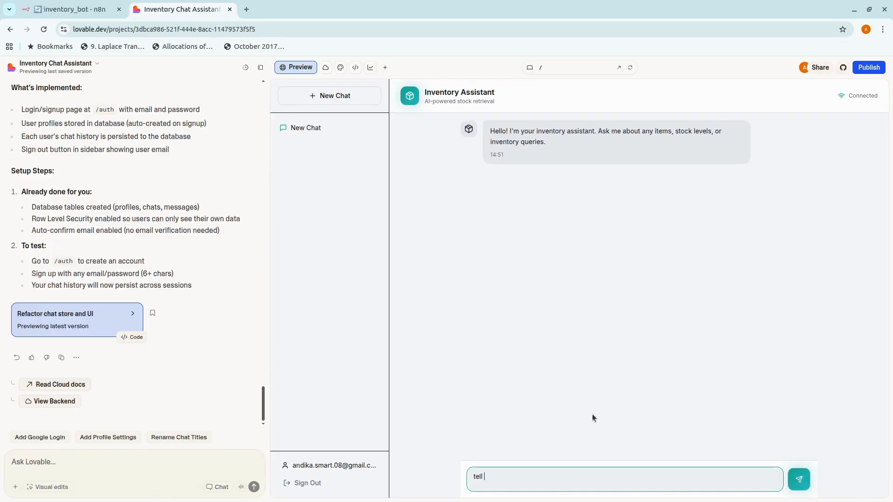
type("me about ")
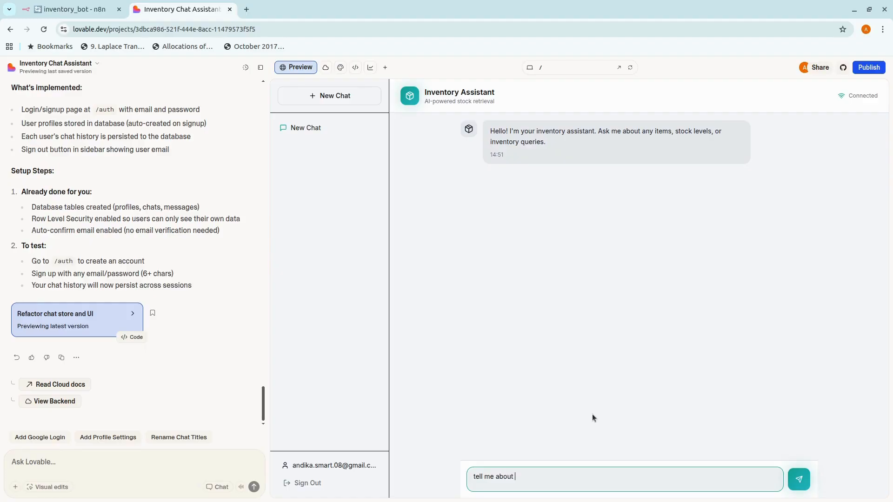
type("all the items from the stock inve")
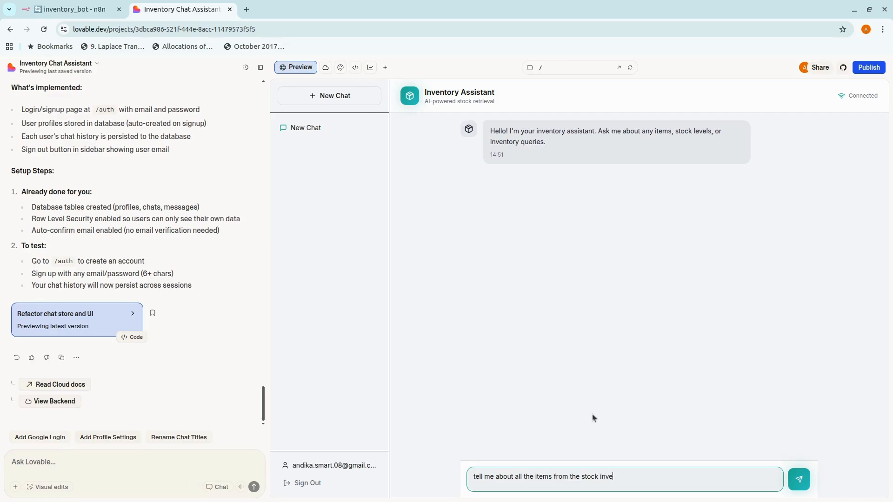
type("nt")
key("BackSpace")
key("BackSpace")
key("BackSpace")
key("BackSpace")
key("BackSpace")
key("BackSpace")
type("list")
key("Return")
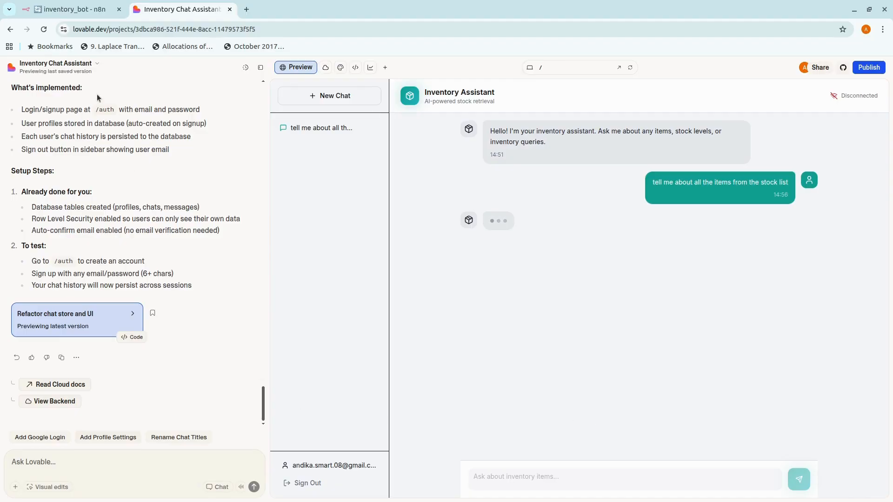
Step: Switch to n8n and check the execution data and model setting of the OpenAI Chat Model node
left_click(81, 11)
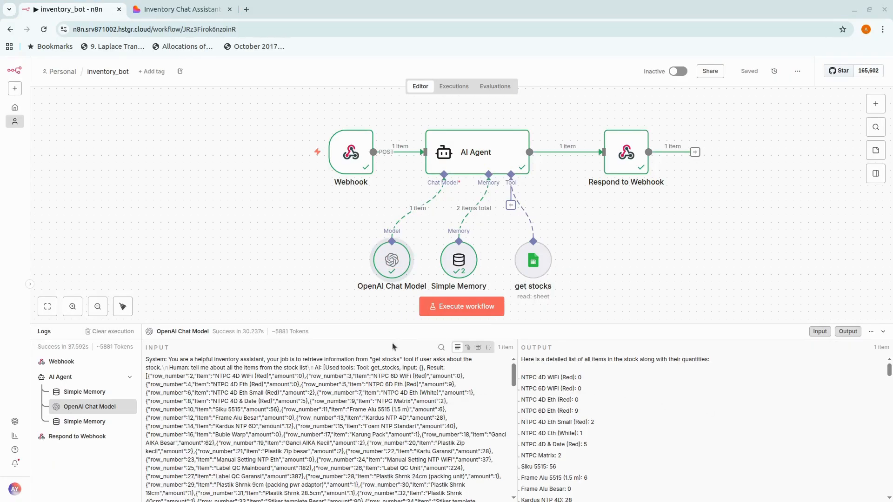
double_click(390, 263)
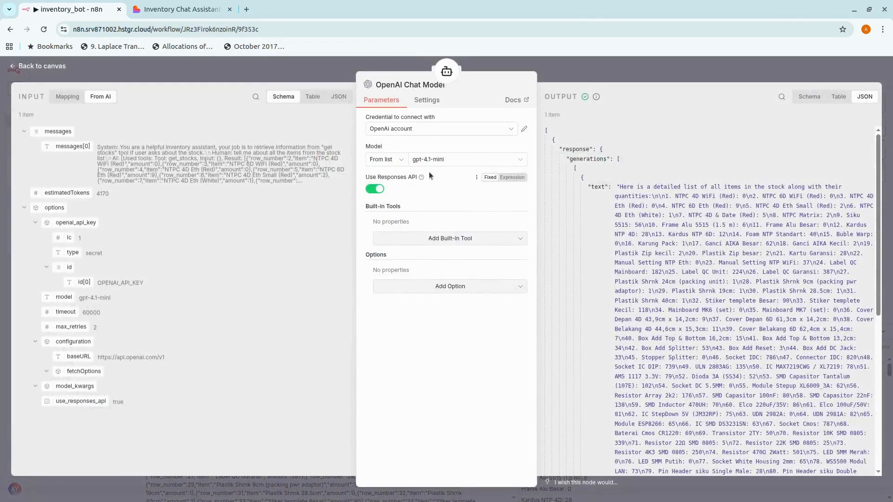
left_click(553, 70)
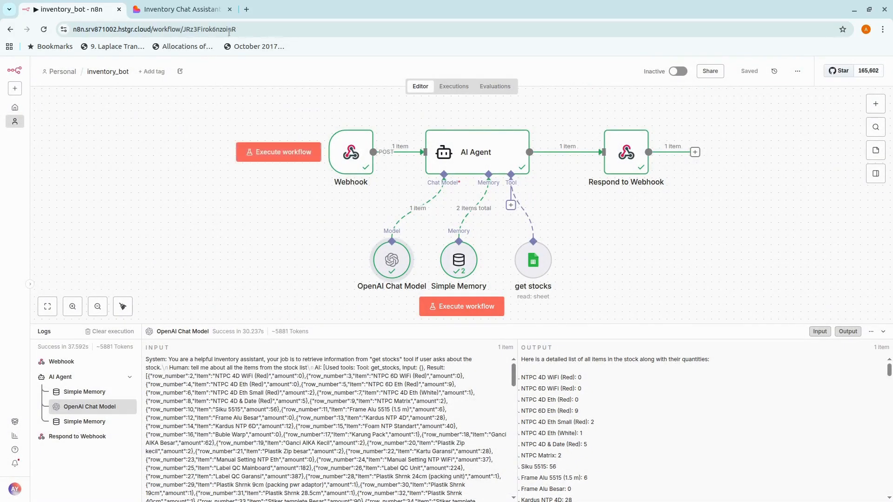
Step: Review the assistant's stock list reply in Lovable and compare it with the stock sheet of the Gudang AIKA spreadsheet
left_click(163, 10)
scroll(514, 343, "down", 5)
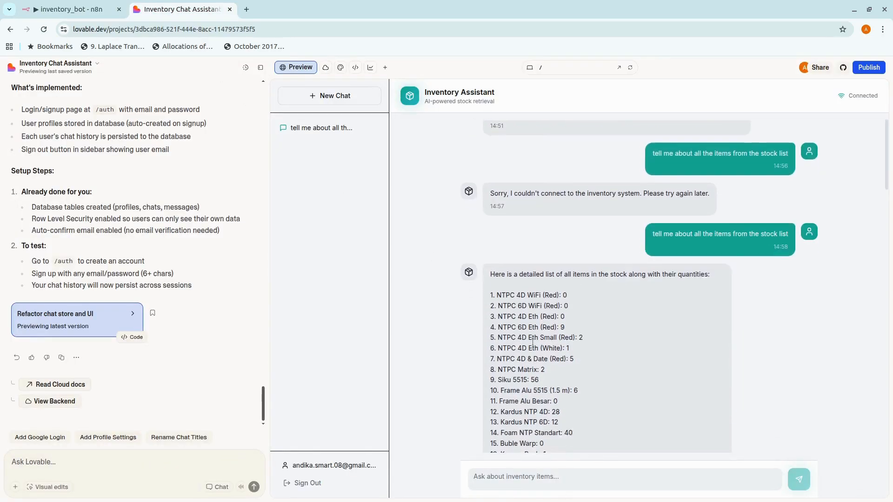
scroll(549, 354, "down", 20)
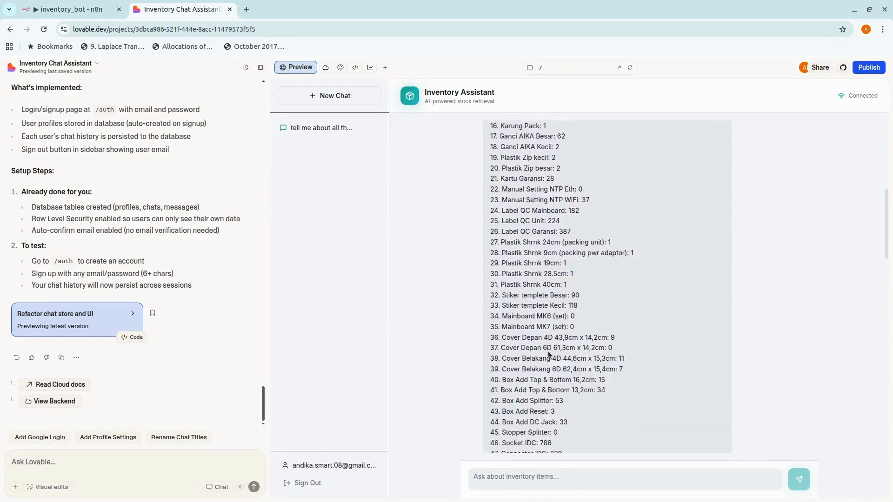
scroll(551, 358, "down", 4)
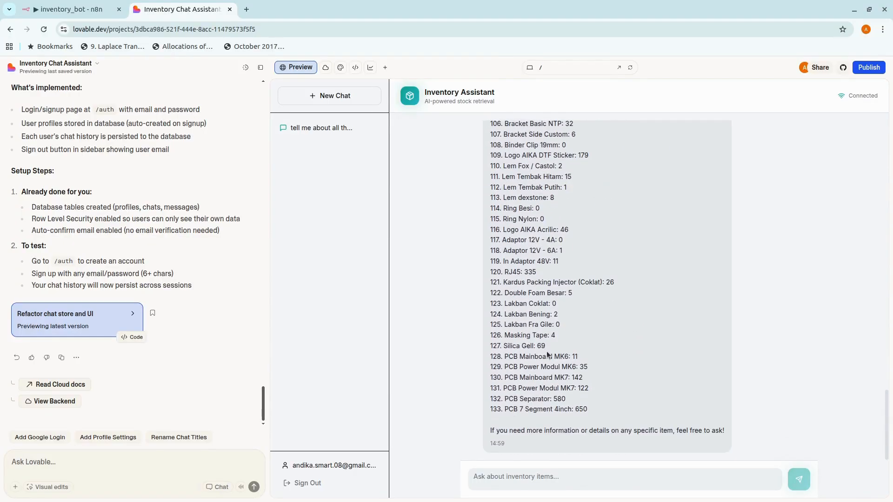
scroll(587, 416, "up", 1)
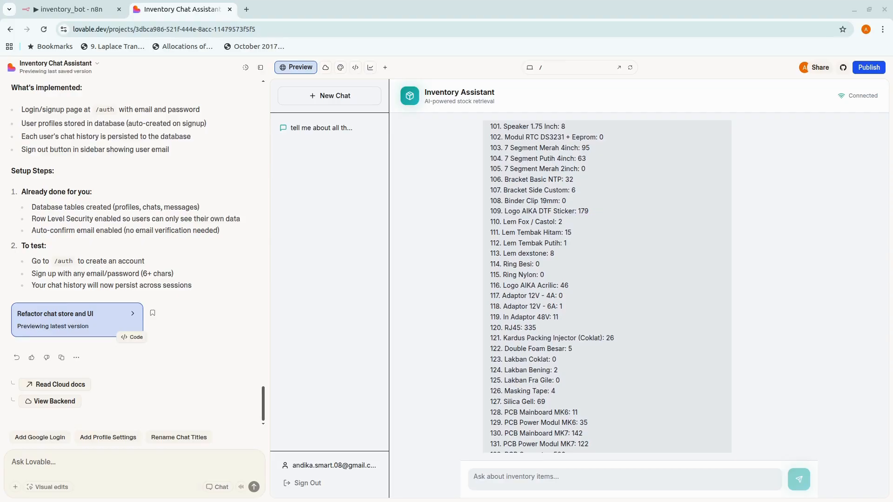
left_click_drag(892, 263, 638, 16)
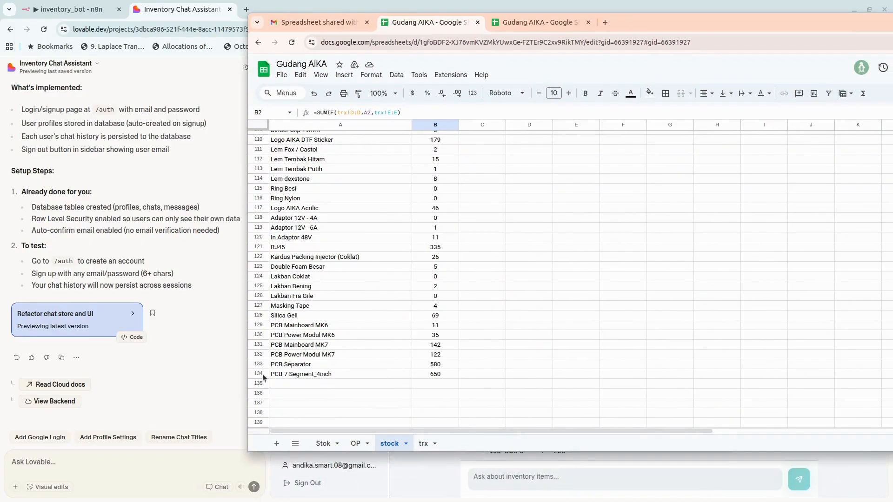
scroll(400, 252, "up", 15)
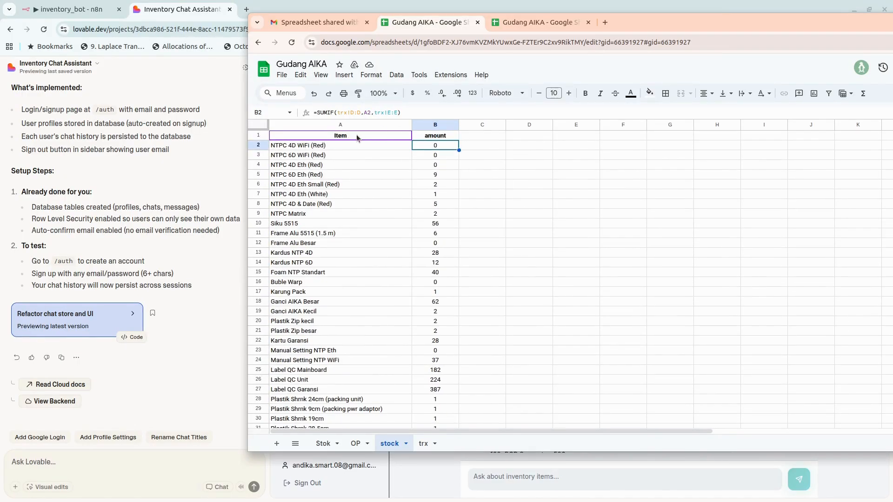
left_click_drag(742, 19, 892, 261)
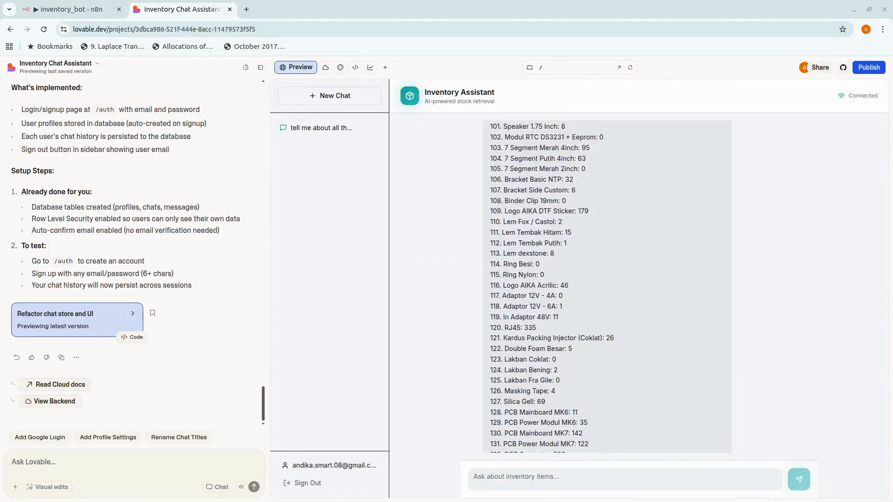
scroll(577, 311, "up", 15)
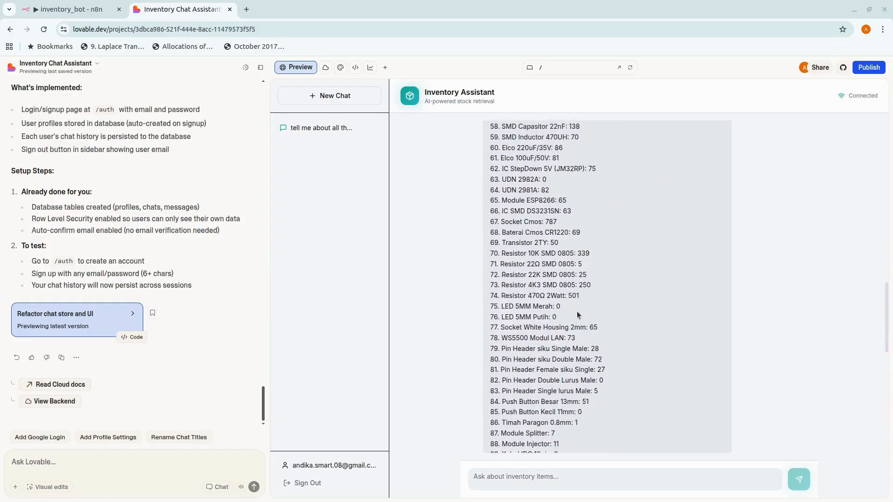
scroll(578, 315, "up", 10)
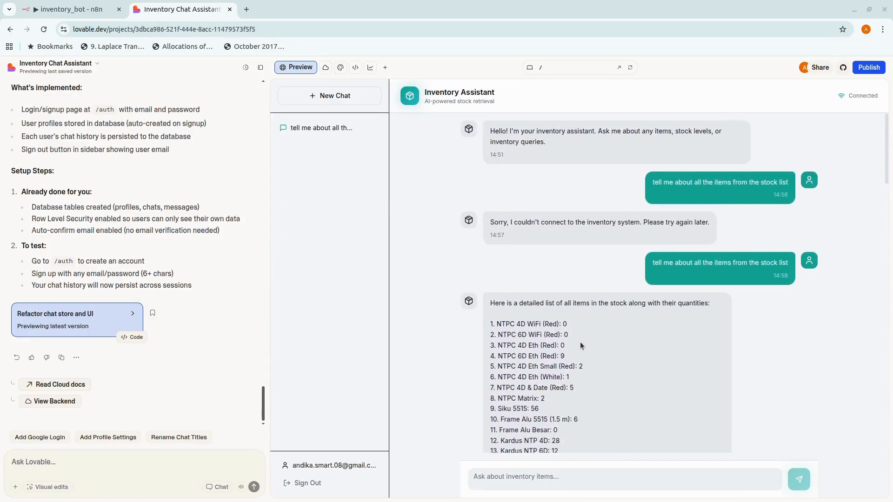
scroll(644, 350, "down", 6)
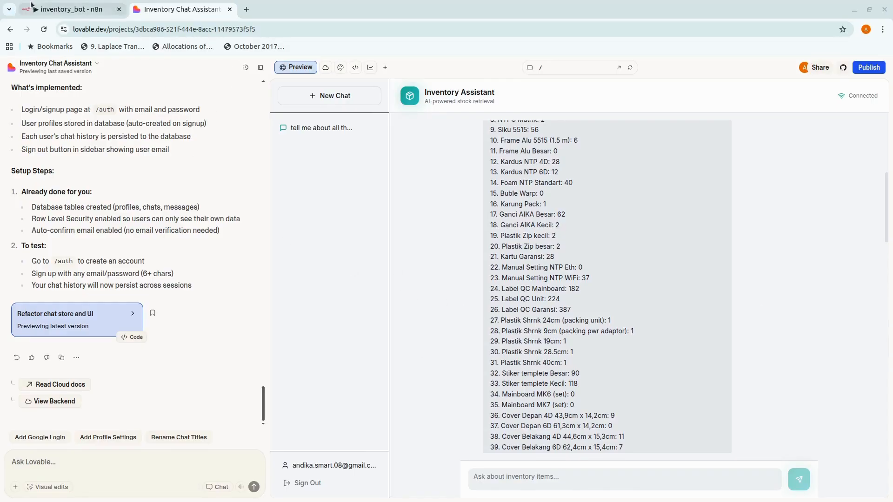
Step: Switch to n8n, duplicate the get stocks tool node and connect the copy to the AI Agent's Tool input
left_click(46, 6)
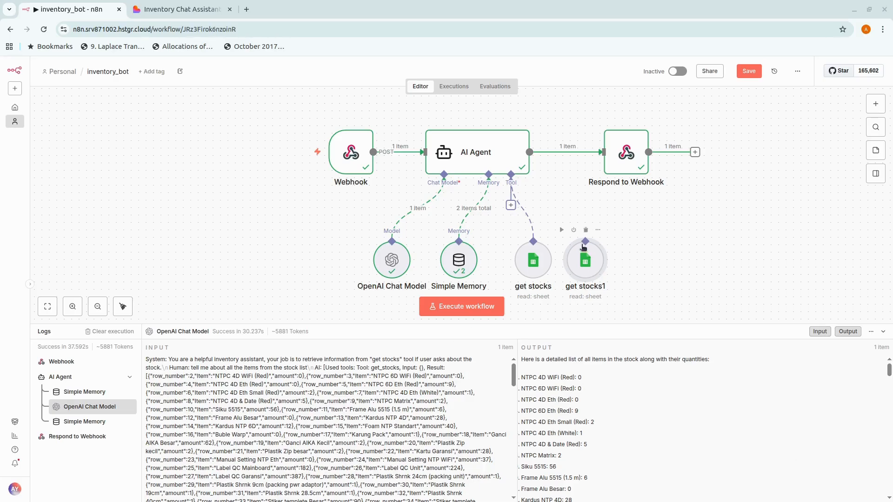
mouse_move(586, 240)
left_click_drag(585, 241, 556, 205)
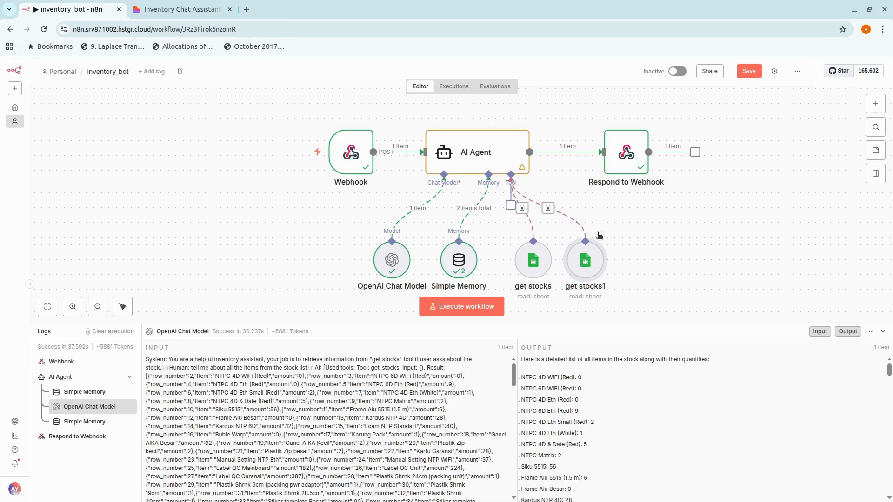
Step: Rename the duplicated get stocks1 tool node as "get trx"
double_click(585, 260)
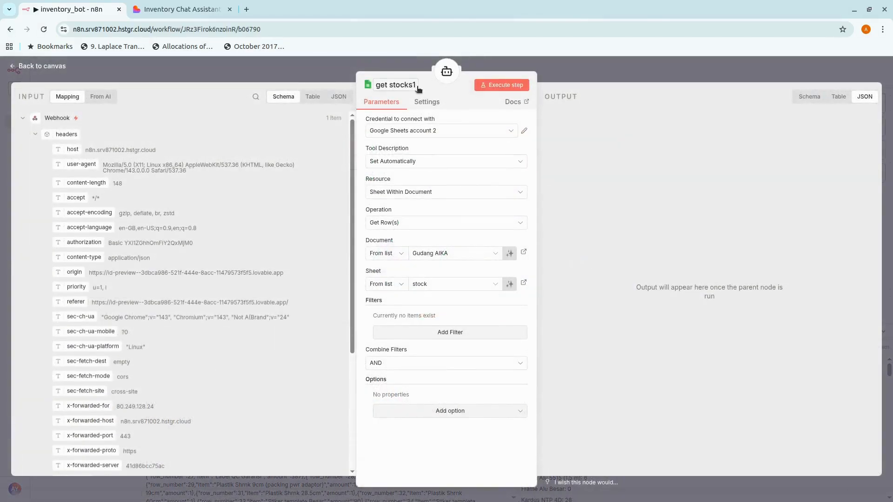
left_click(411, 84)
key("Right")
key("BackSpace")
key("BackSpace")
key("BackSpace")
key("BackSpace")
key("BackSpace")
key("BackSpace")
key("BackSpace")
type("trx")
key("Return")
Step: Set the get trx tool to read the trx sheet of the Gudang AIKA document and return to the canvas
left_click(496, 285)
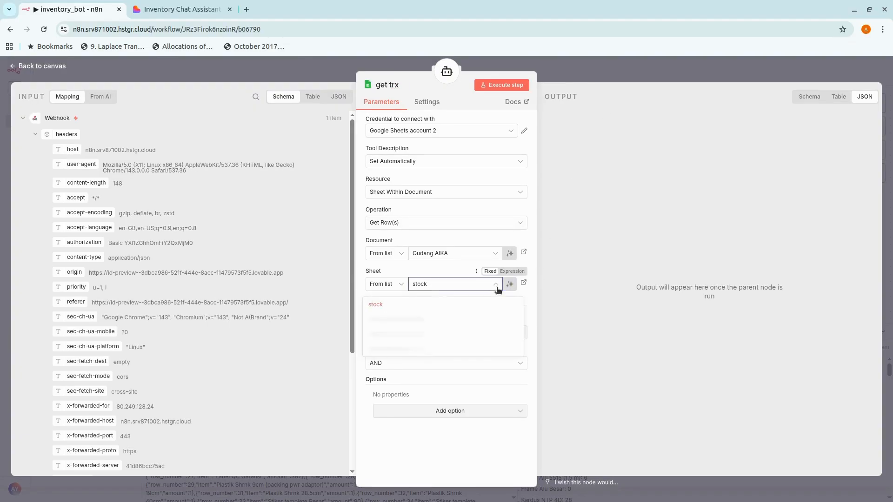
left_click(372, 350)
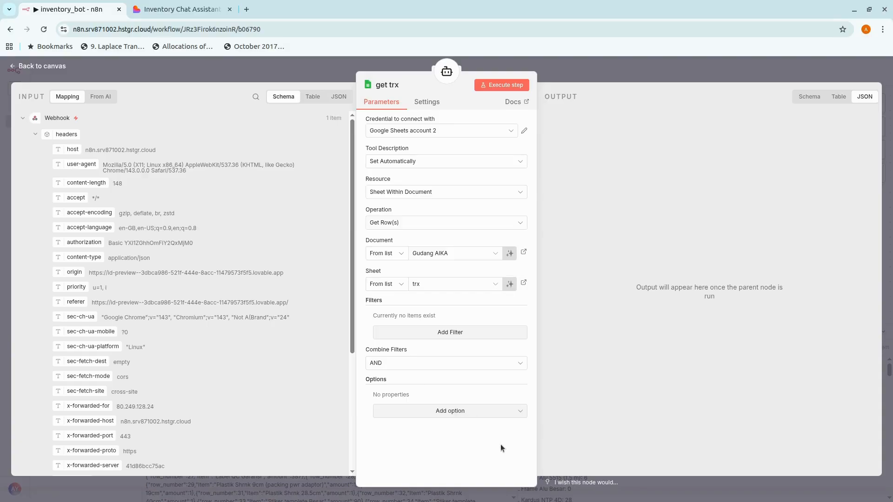
left_click(611, 67)
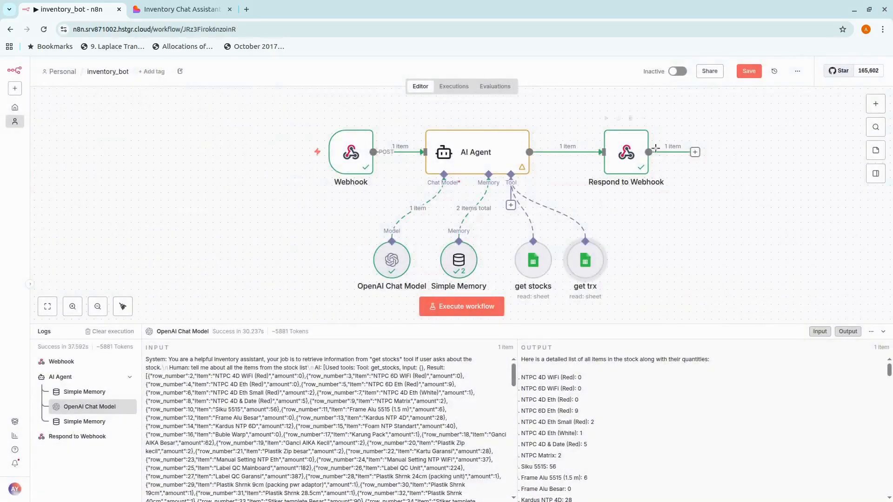
Step: Extend the AI Agent's system message with "and use "get trx" tool if the users ask information about items in trx sheet" and save the workflow
double_click(506, 139)
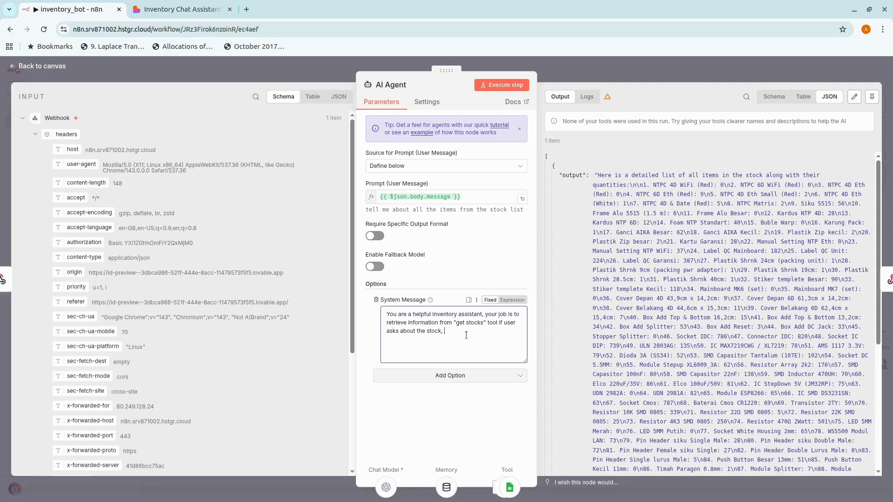
type("nd use")
type(" \"get trx")
type("\" tool if")
type(" ther")
type("sers")
type(" ask inform")
type("ation a")
type("bout trx")
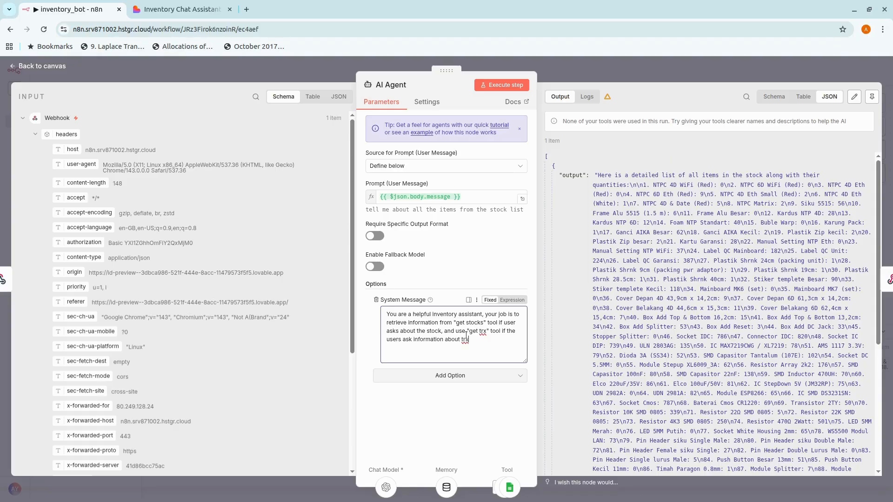
type("items in trx")
key("Delete")
key("Delete")
key("Delete")
type("sheet")
left_click(711, 67)
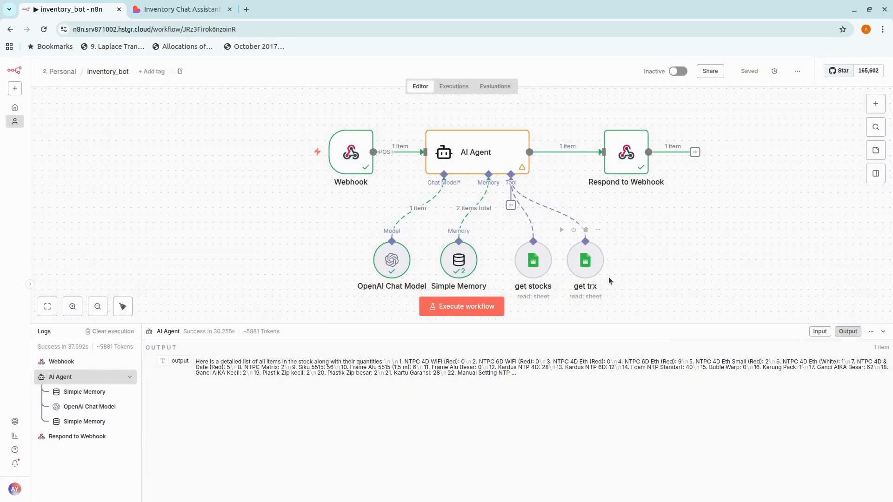
Step: Start a test execution of the workflow and switch to Lovable, reloading the Inventory Chat Assistant page for a new message
left_click(458, 307)
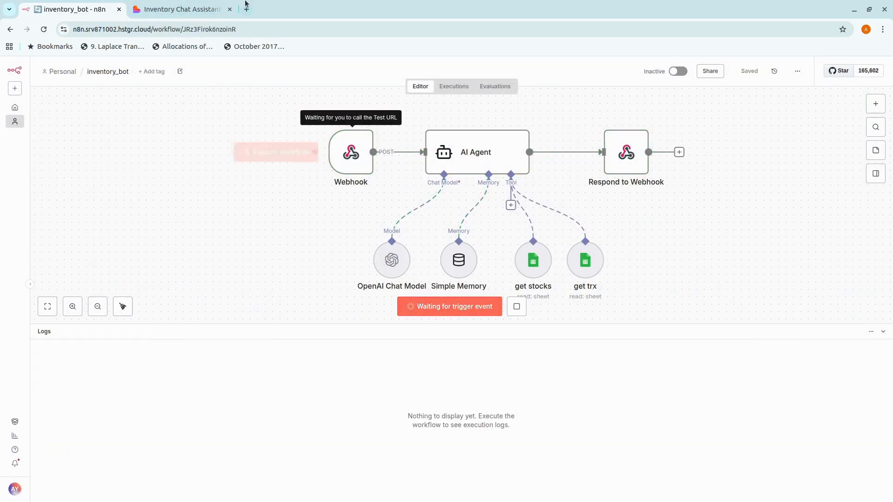
left_click(181, 9)
scroll(505, 389, "down", 6)
scroll(505, 390, "down", 7)
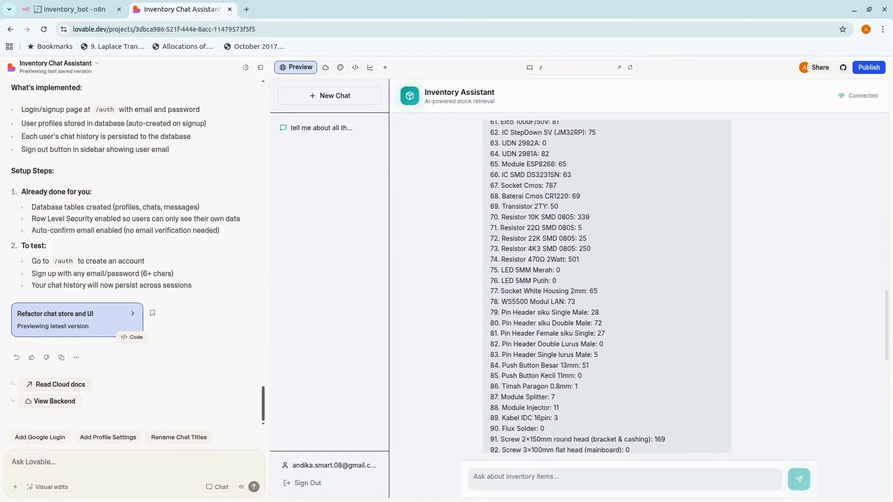
left_click(45, 30)
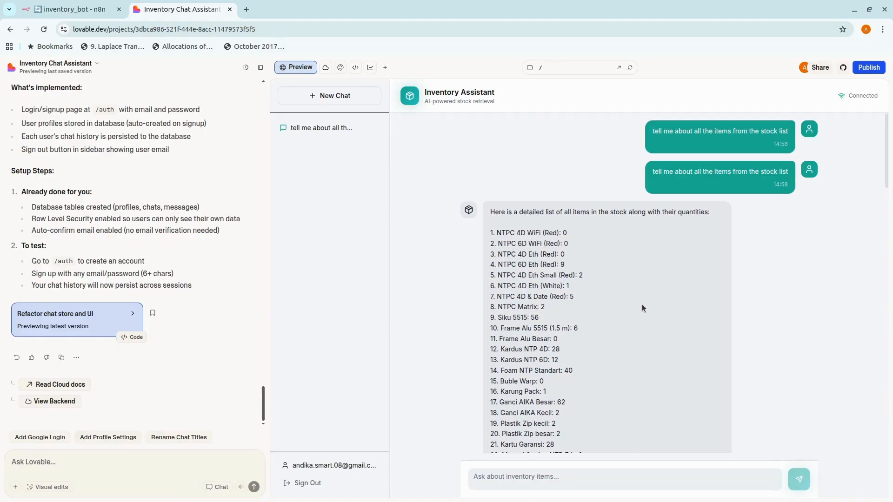
scroll(643, 308, "down", 7)
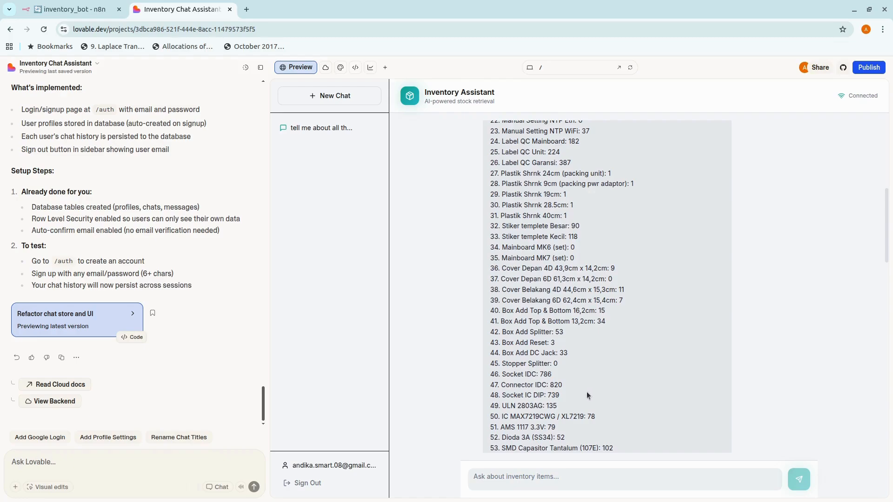
scroll(579, 394, "down", 20)
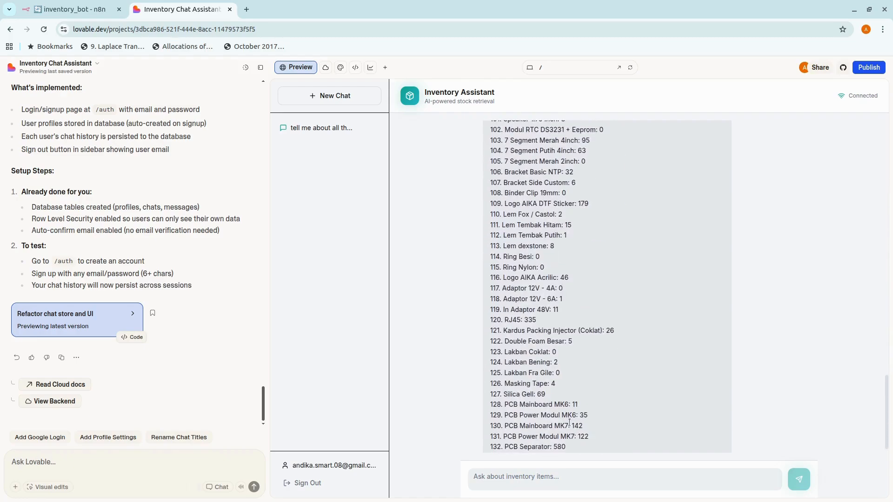
left_click(618, 476)
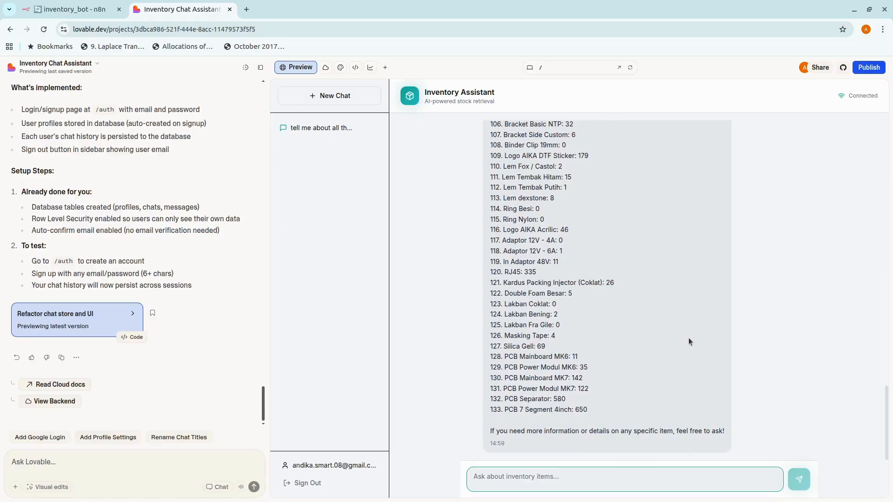
Step: Bring up the Gudang AIKA spreadsheet and copy the transaction code tx-001-op from cell C16 of the trx sheet
left_click_drag(892, 84, 790, 122)
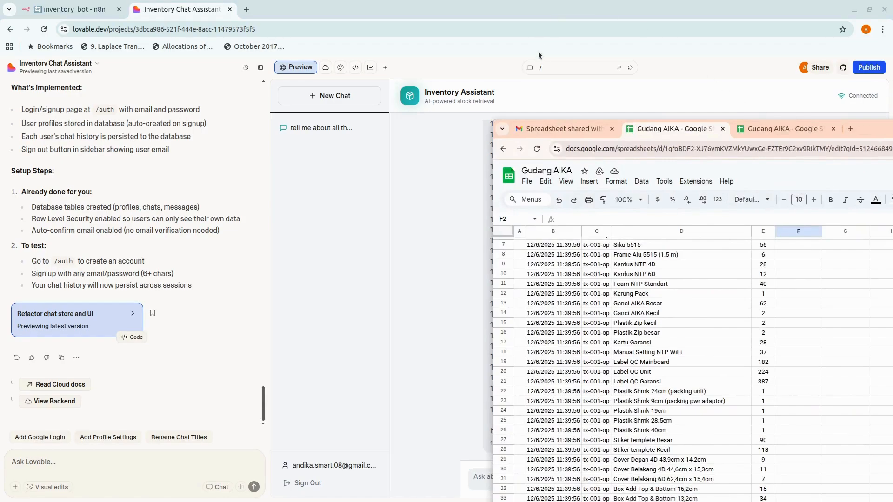
left_click_drag(877, 135, 599, 55)
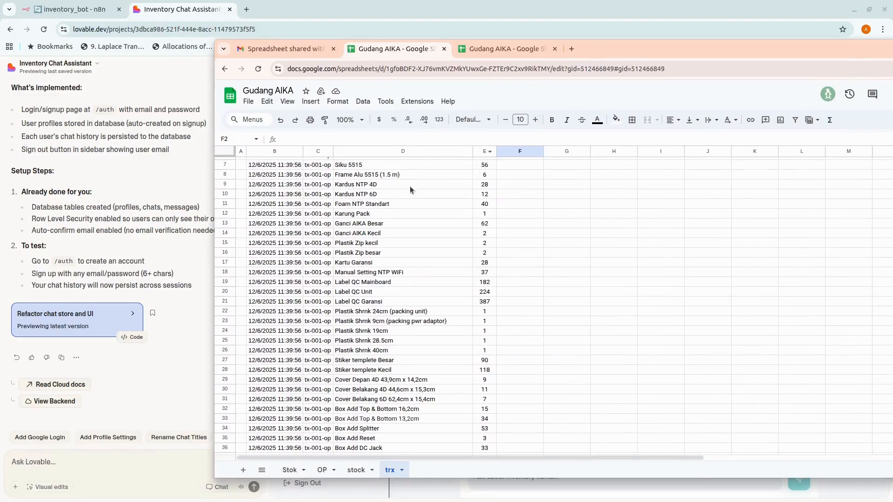
scroll(379, 208, "up", 2)
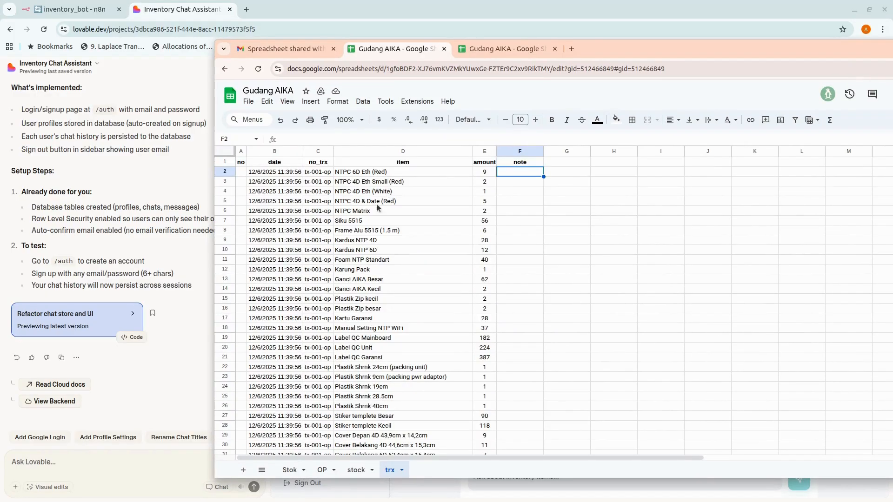
right_click(313, 309)
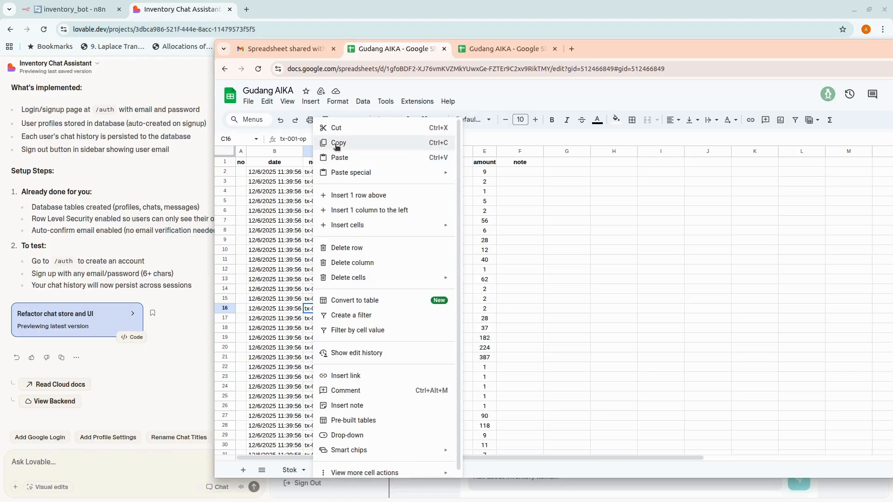
left_click(337, 143)
Step: Return to Lovable and send the Inventory Assistant the message "what's the item name with this code tx-001-op?"
left_click(537, 3)
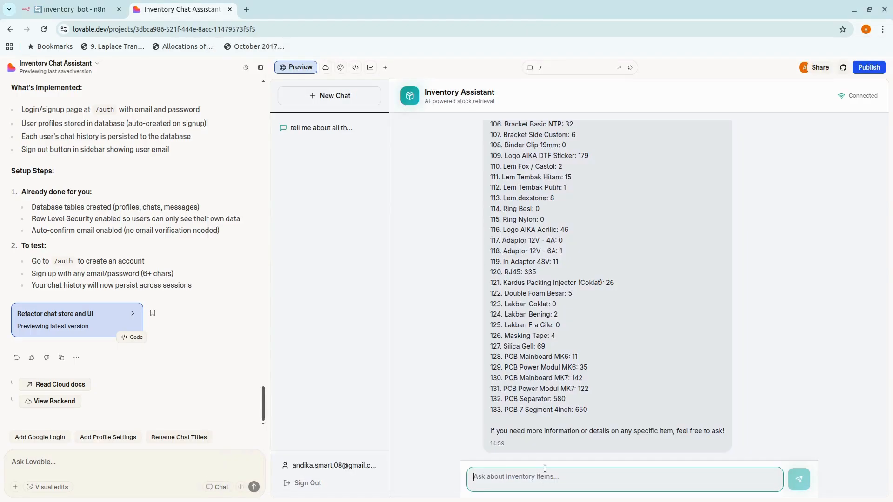
type("what")
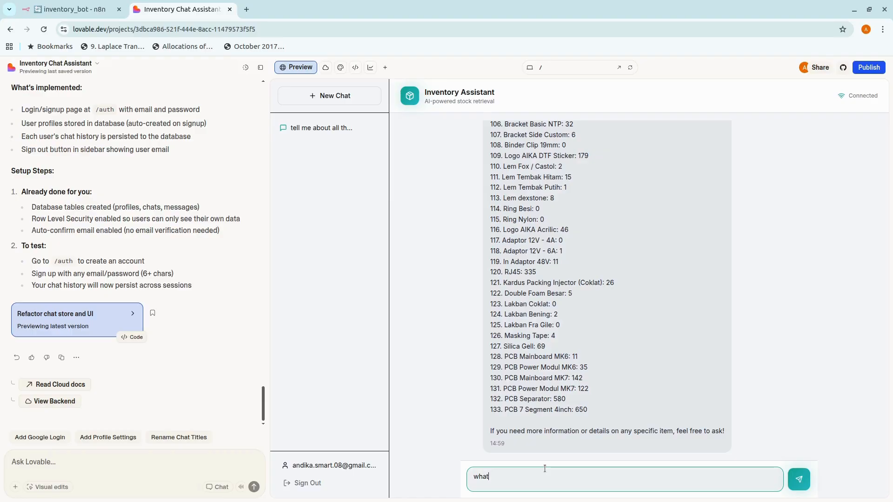
type("'s the ite")
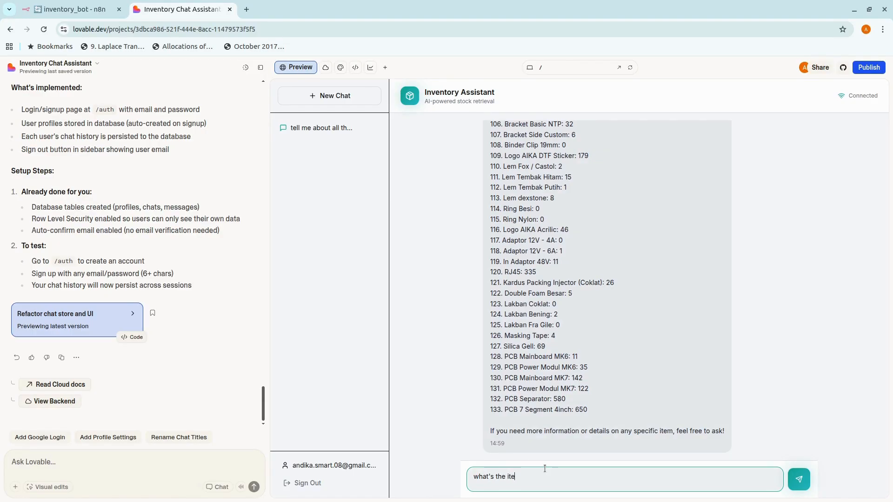
type("m name with this code?")
key("Left")
type("tx-001-op")
key("Return")
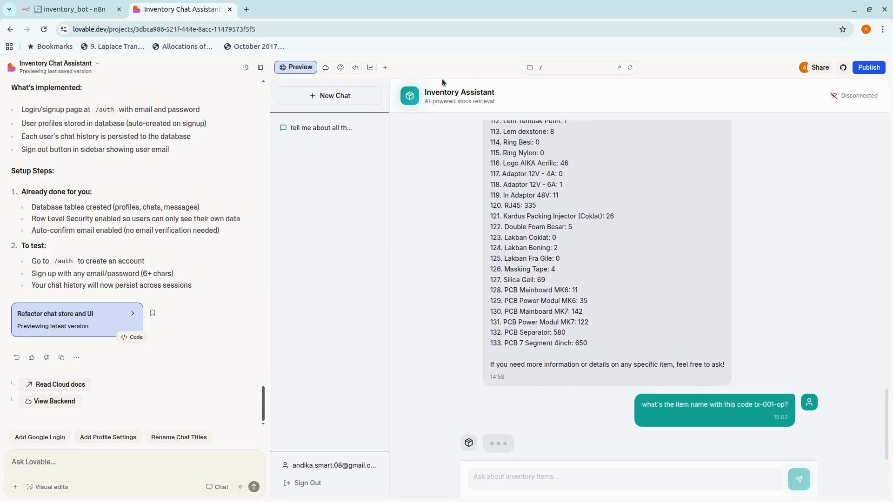
Step: Check the workflow run in n8n, review the assistant's reply in Lovable and compare it with the trx sheet of the Gudang AIKA spreadsheet
left_click(88, 5)
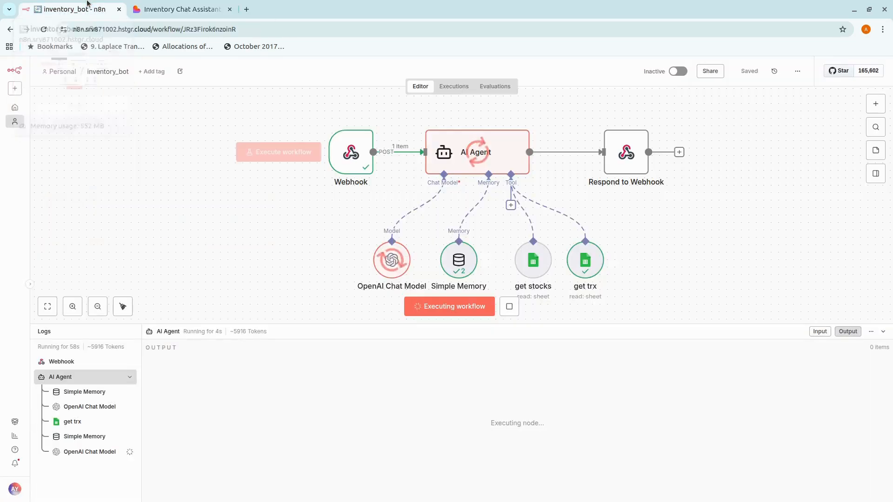
key("ctrl+Tab")
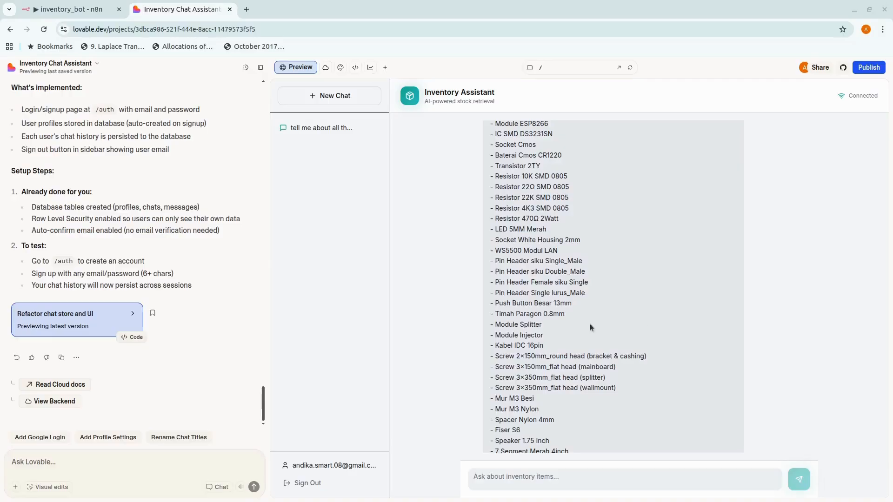
scroll(535, 303, "up", 10)
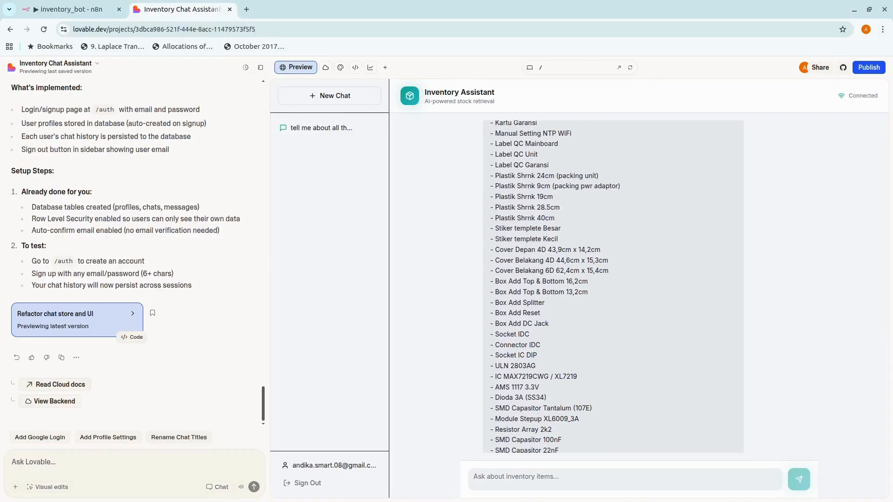
key("alt+Tab")
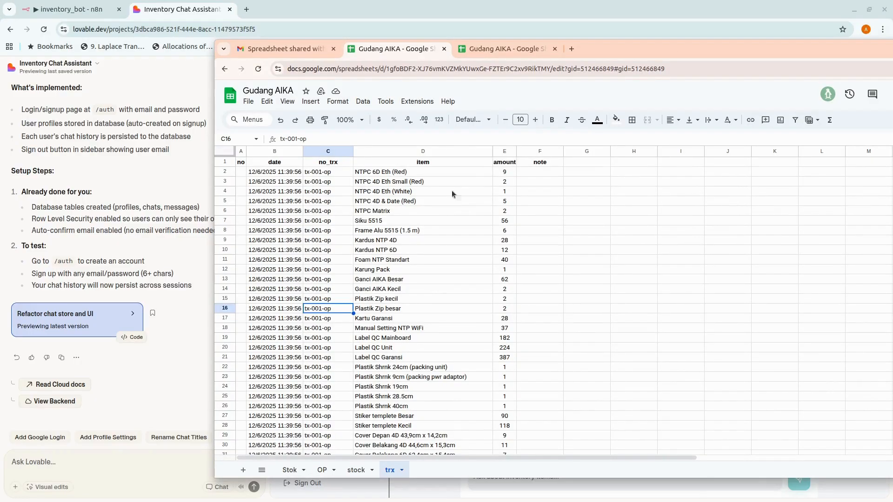
left_click_drag(594, 47, 450, 30)
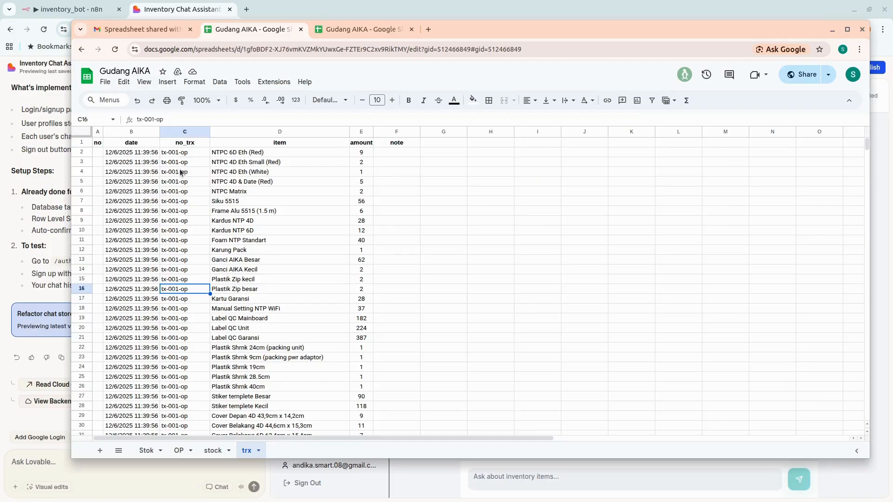
scroll(179, 358, "down", 6)
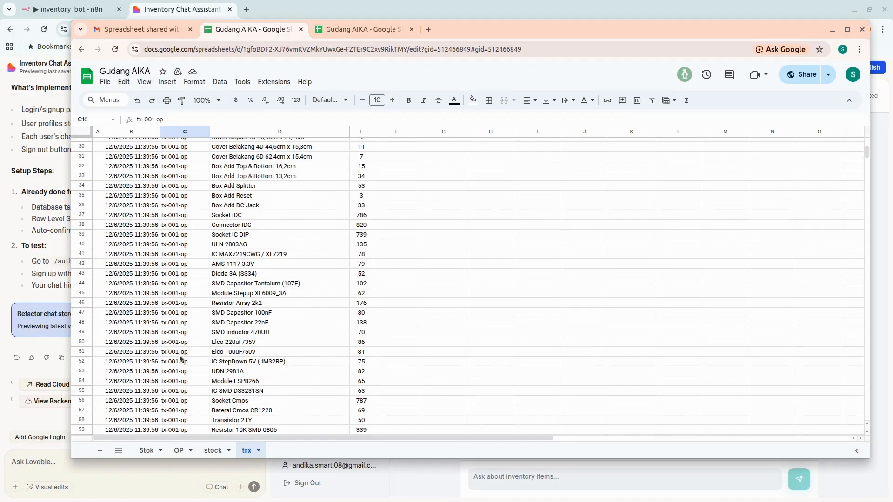
scroll(177, 381, "up", 6)
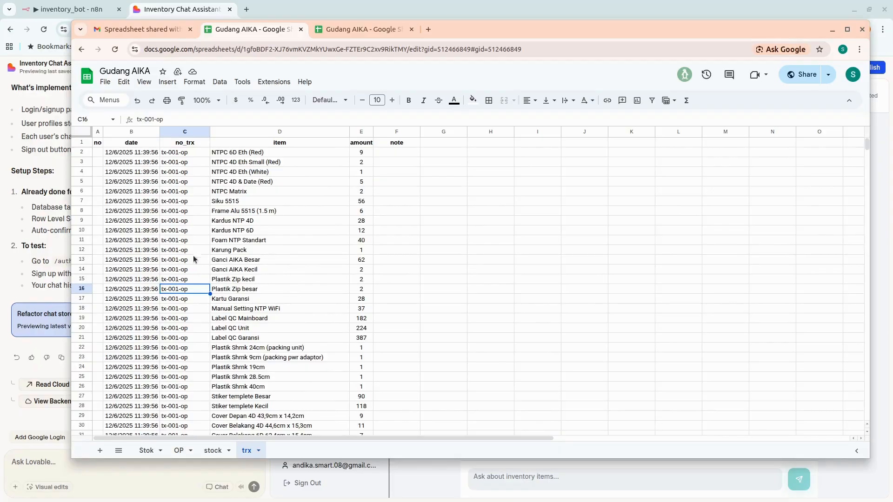
scroll(174, 377, "down", 2)
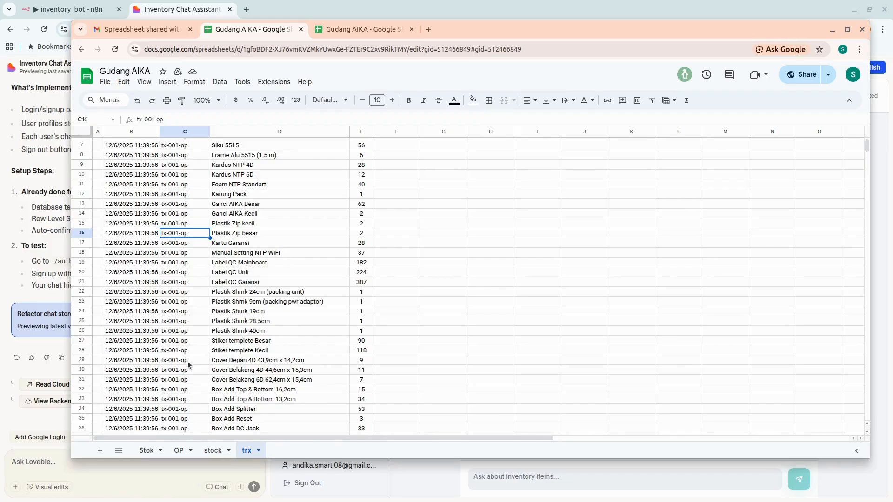
Step: Change the no_trx code of the Box Add Splitter row in cell C34 to tx-033-op and copy the cell
left_click(187, 410)
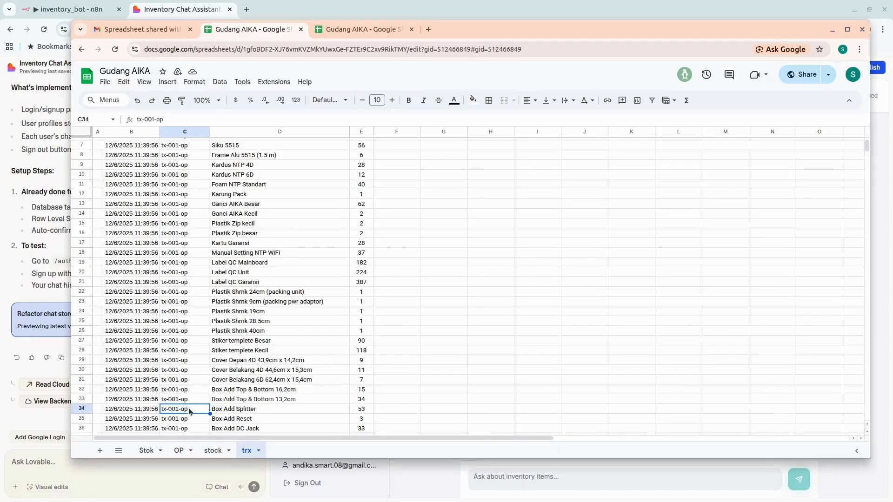
double_click(196, 409)
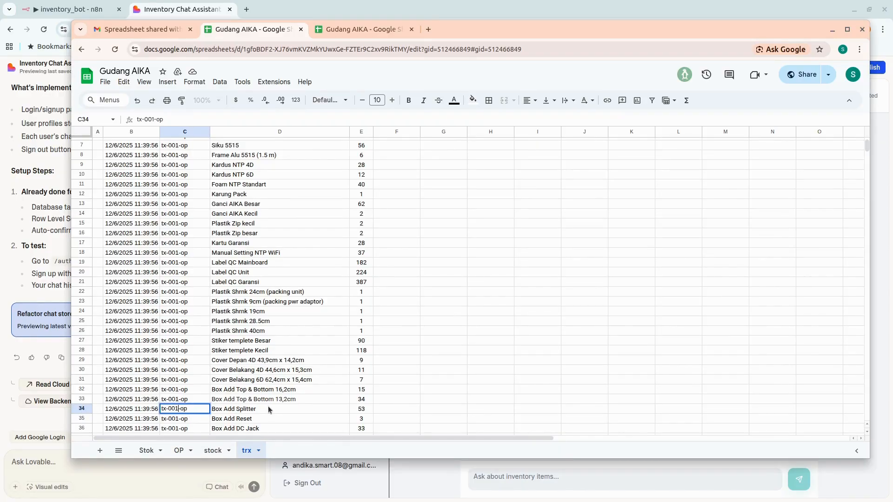
key("BackSpace")
key("BackSpace")
type("33")
key("Return")
key("Up")
key("ctrl+c")
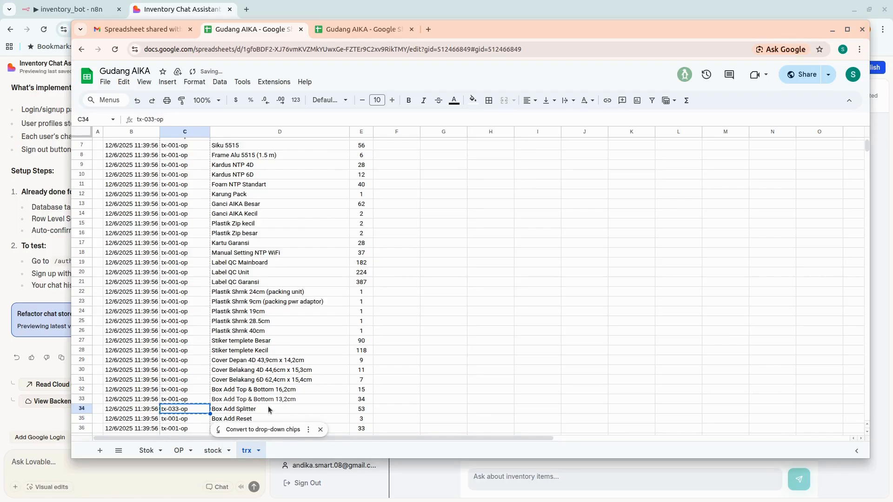
Step: Return to Lovable and compose the message "how about tx-033-op?" for the Inventory Assistant without sending it
left_click(599, 464)
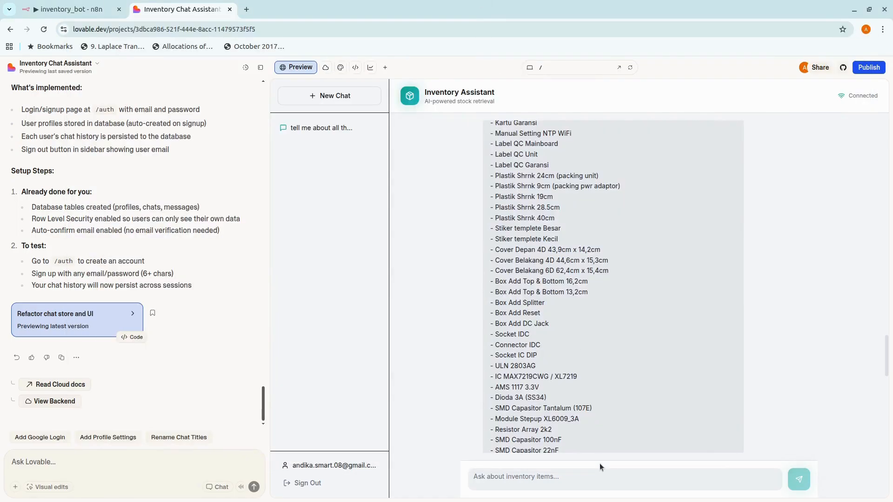
left_click(596, 481)
type("ho")
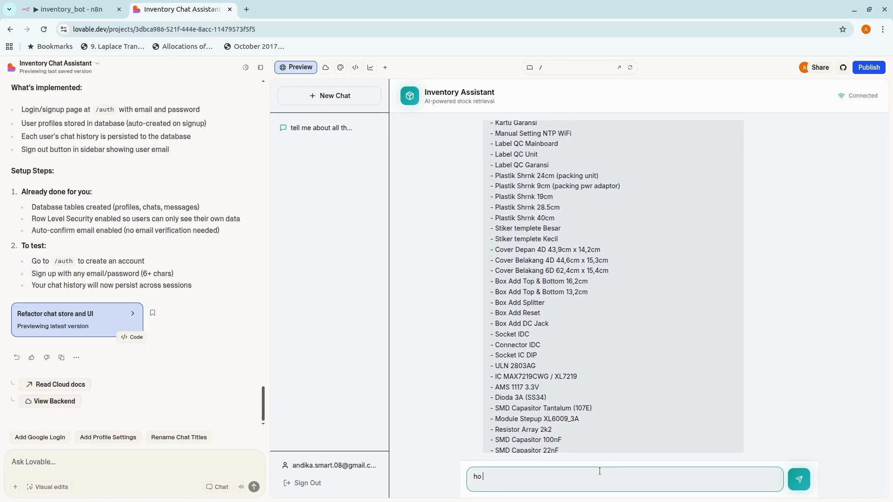
type("w aboy")
key("BackSpace")
type("ut tx-033-op?")
Step: Execute the inventory_bot workflow in n8n, then send the composed tx-033-op question from the Inventory Assistant in Lovable
left_click(70, 10)
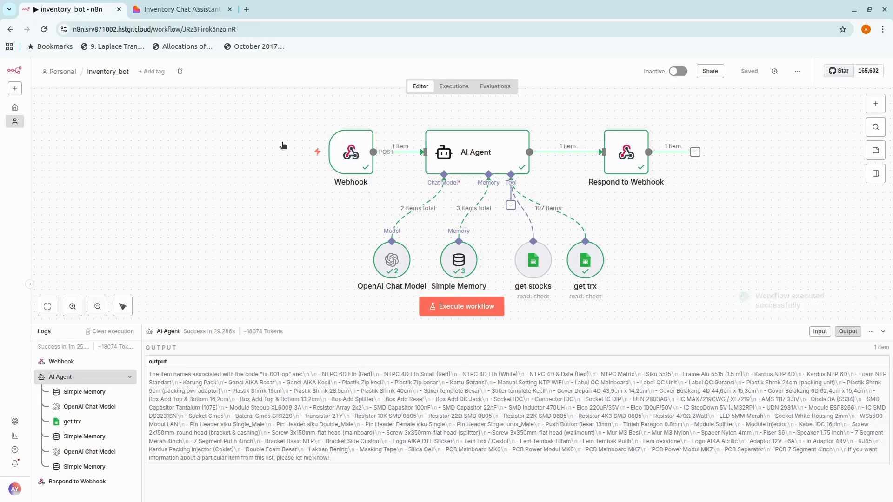
left_click(436, 301)
left_click(177, 10)
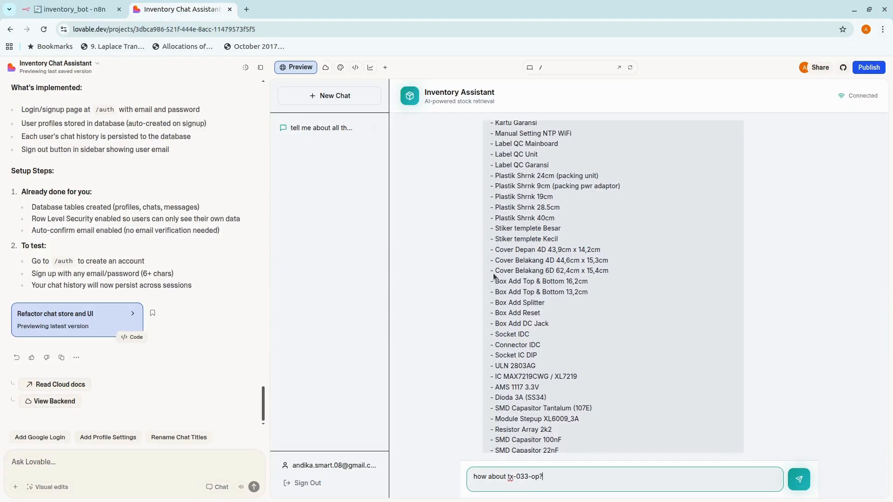
left_click(799, 479)
Step: Read the assistant's reply about tx-033-op and compare it with the Box Add Splitter row in the trx sheet
scroll(791, 344, "down", 10)
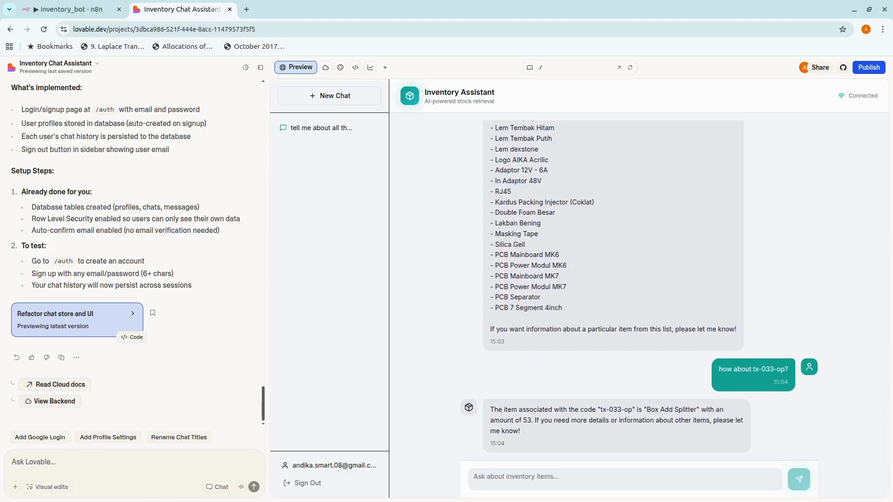
key("alt+Tab")
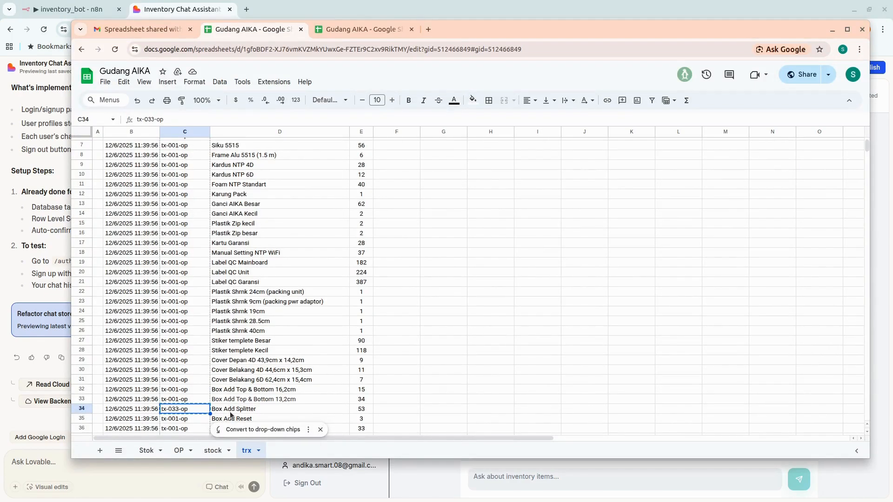
left_click(565, 472)
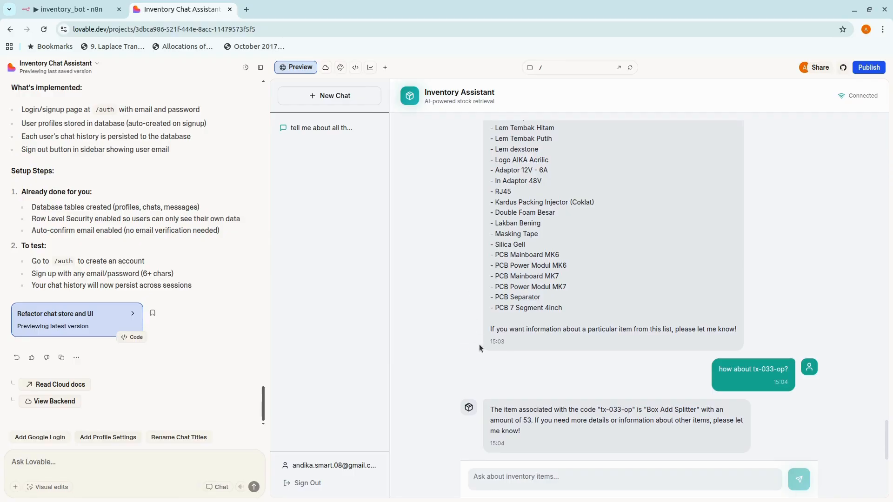
Step: Go back to n8n, duplicate the get stocks and get trx tools and connect both copies to the AI Agent's Tool input
left_click(85, 11)
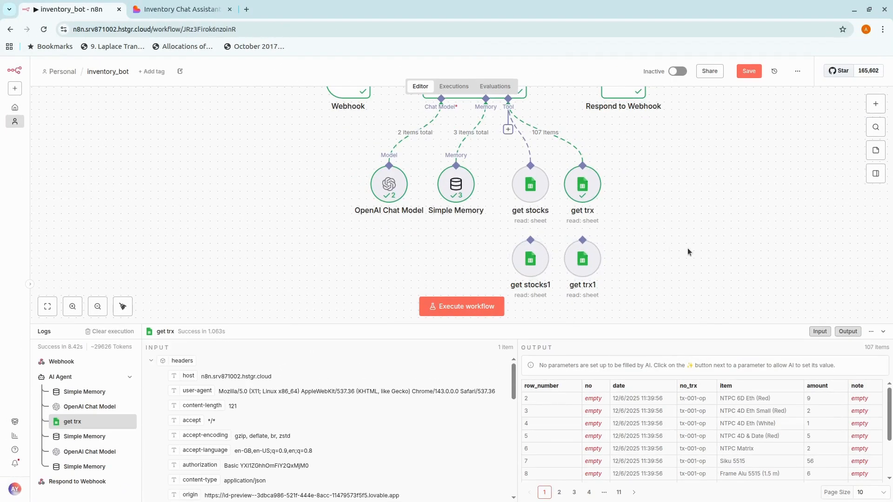
scroll(484, 114, "up", 2)
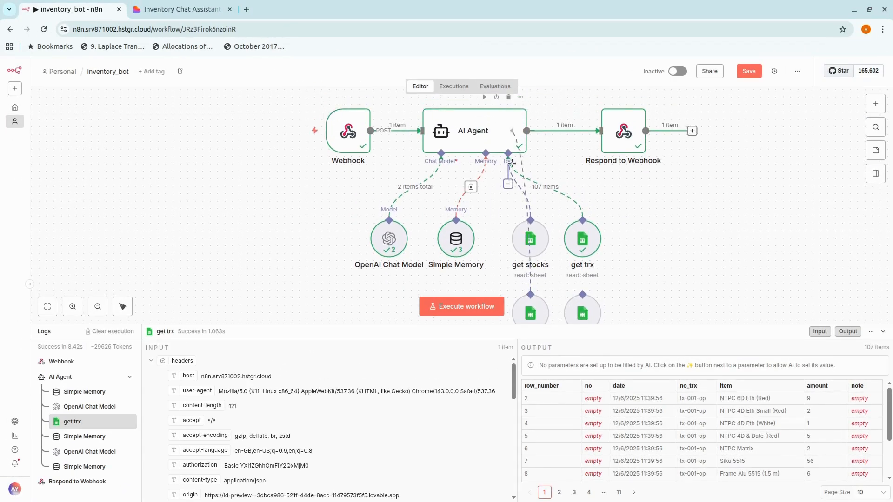
scroll(741, 261, "down", 2)
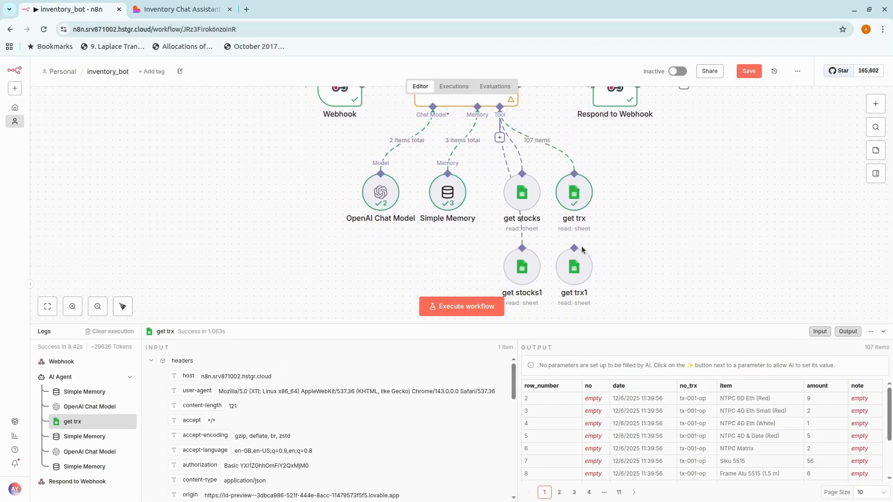
left_click_drag(574, 248, 501, 108)
Step: Open the get stocks1 tool and rename it set stocks
double_click(517, 274)
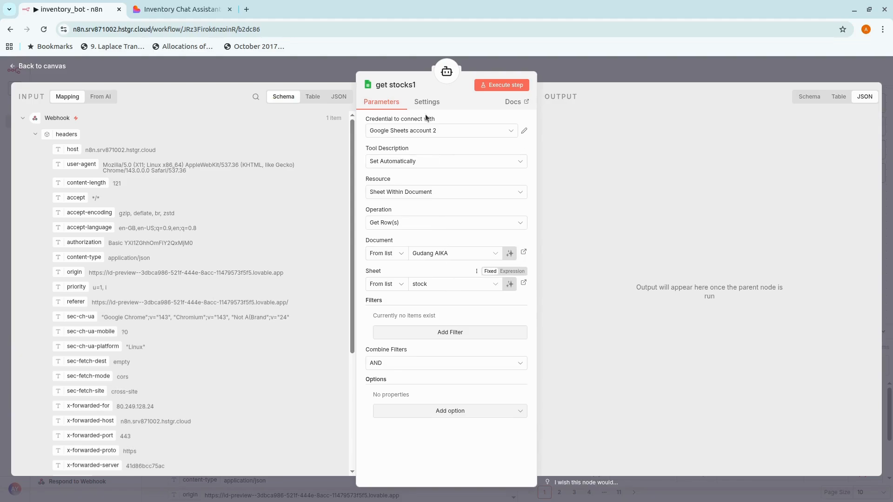
left_click(393, 84)
left_click(380, 85)
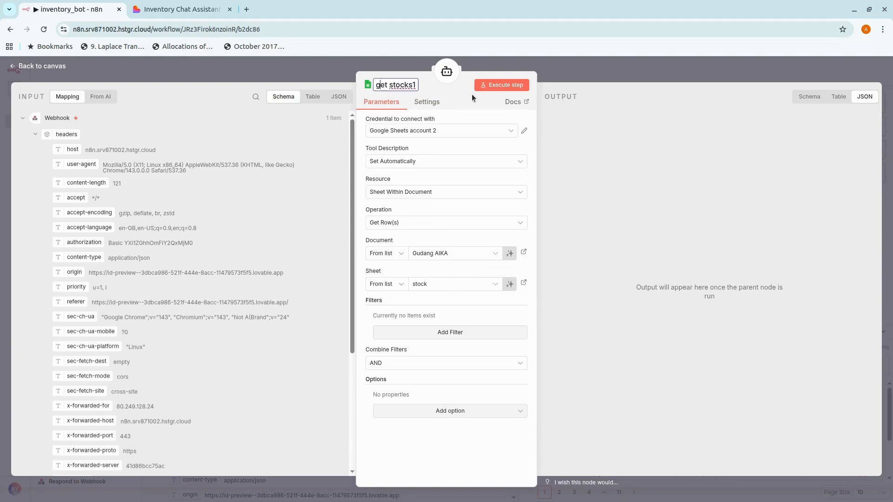
key("BackSpace")
type("s")
left_click(412, 85)
key("Delete")
Step: Set the set stocks operation to Update Row and let the model automatically define the Item and amount values
left_click(409, 219)
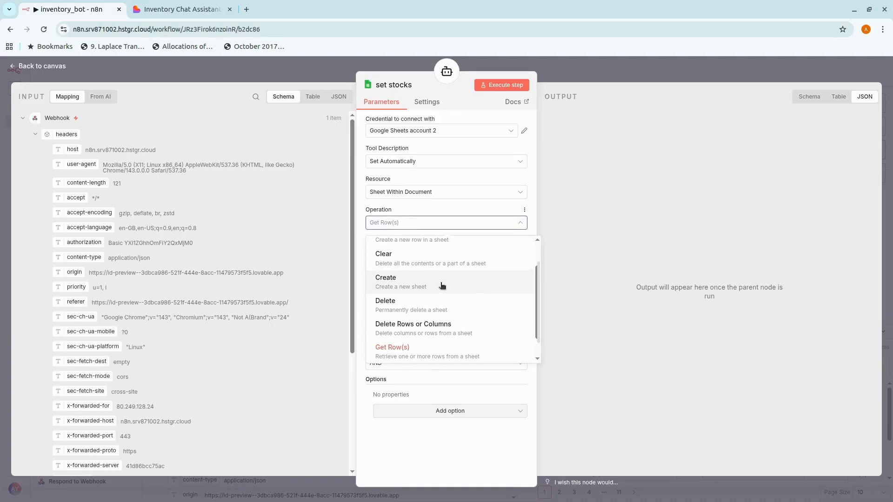
scroll(439, 291, "up", 2)
scroll(439, 295, "down", 3)
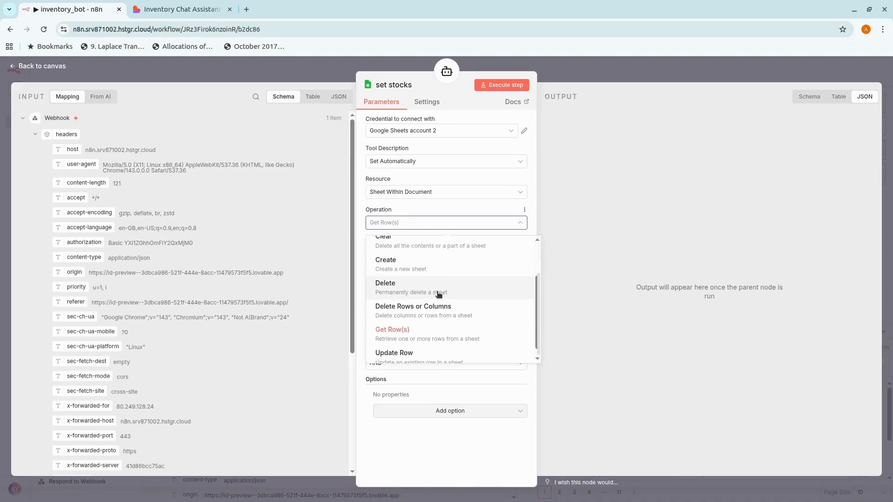
left_click(426, 351)
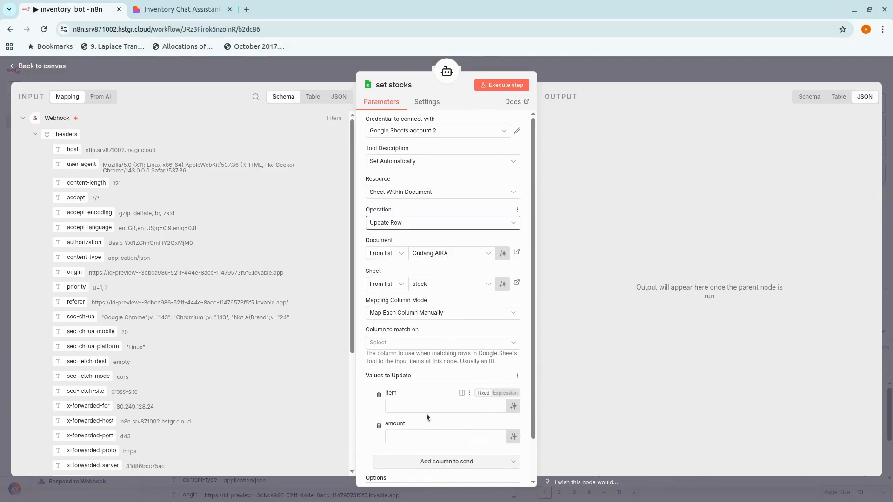
scroll(448, 397, "down", 2)
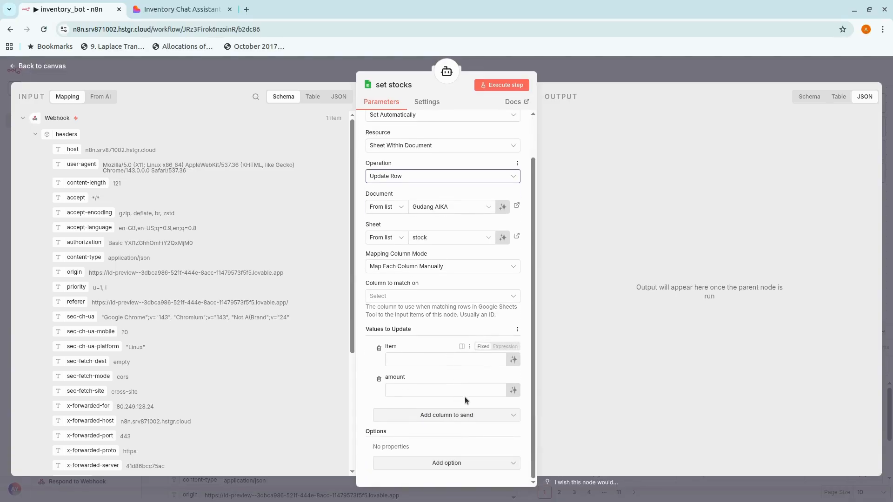
left_click(513, 390)
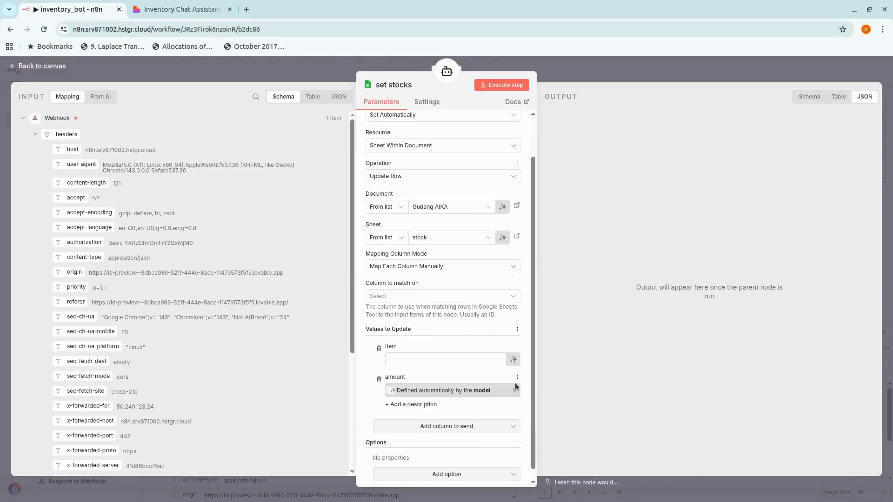
left_click(514, 360)
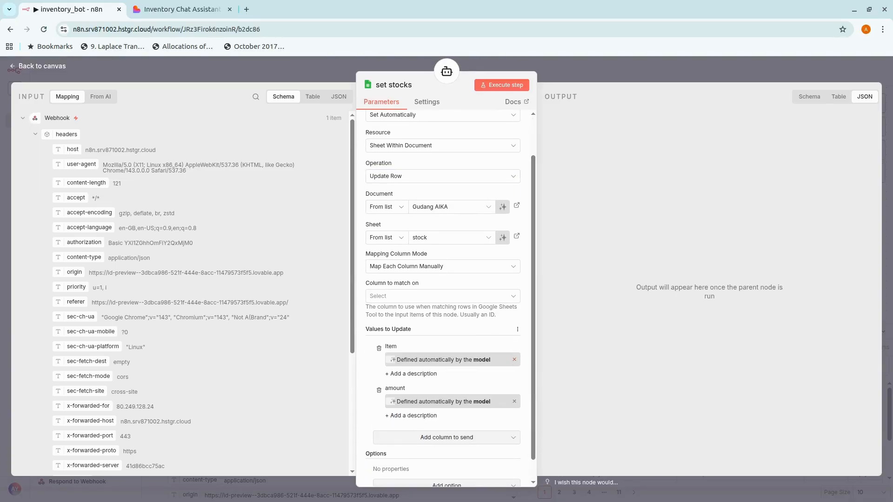
Step: Check the Item and amount columns in the stock sheet of the Gudang AIKA spreadsheet, then return to n8n
key("alt+Tab")
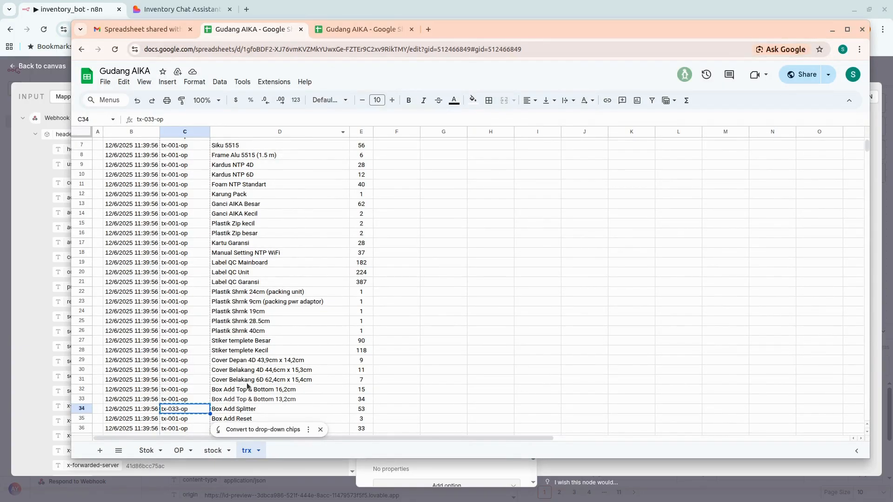
left_click(213, 450)
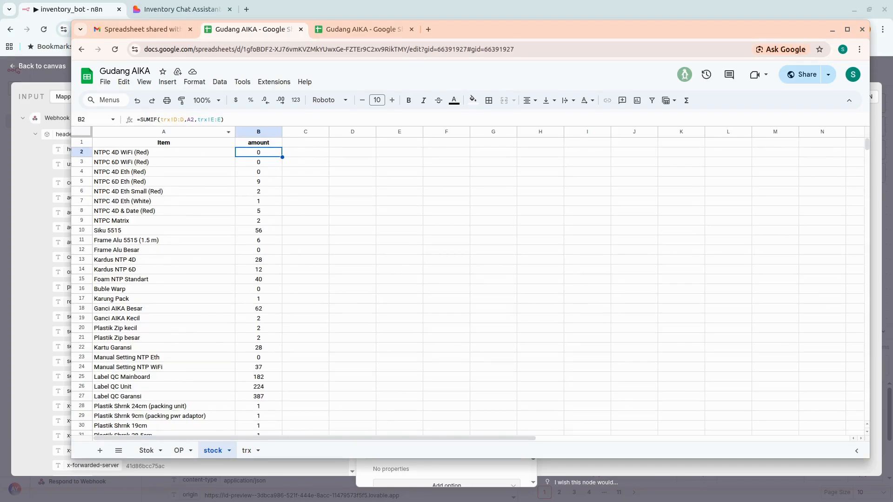
left_click(833, 30)
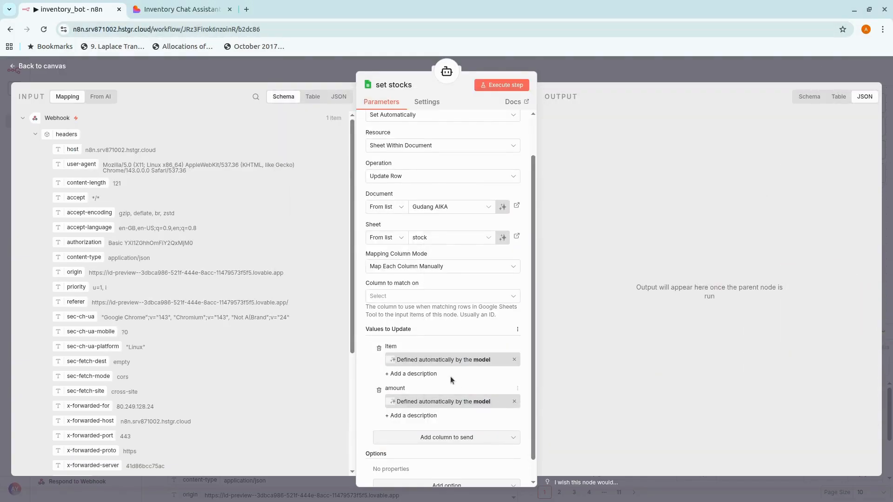
Step: Look over the Column to match on choices of the set stocks tool and return to the canvas
scroll(446, 369, "down", 1)
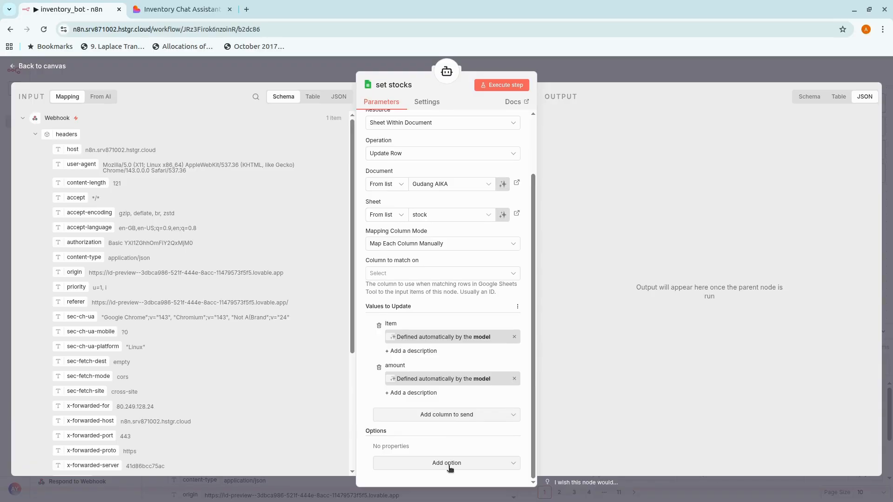
left_click(414, 275)
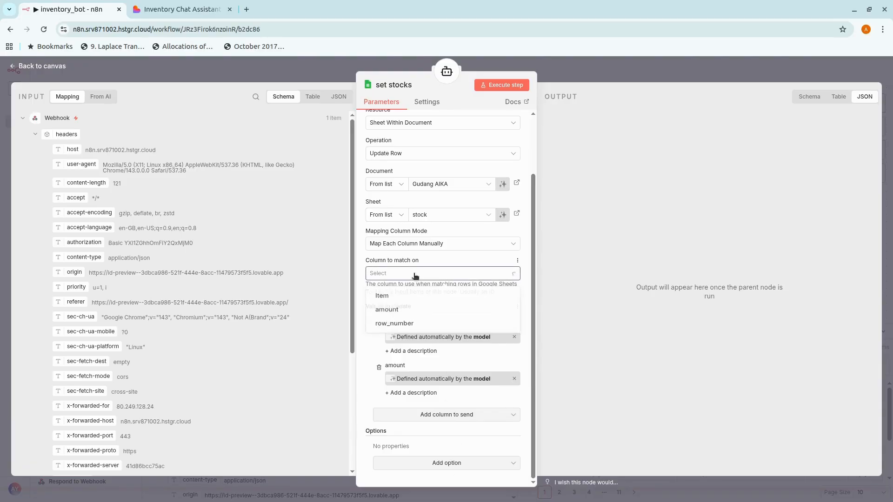
left_click(414, 275)
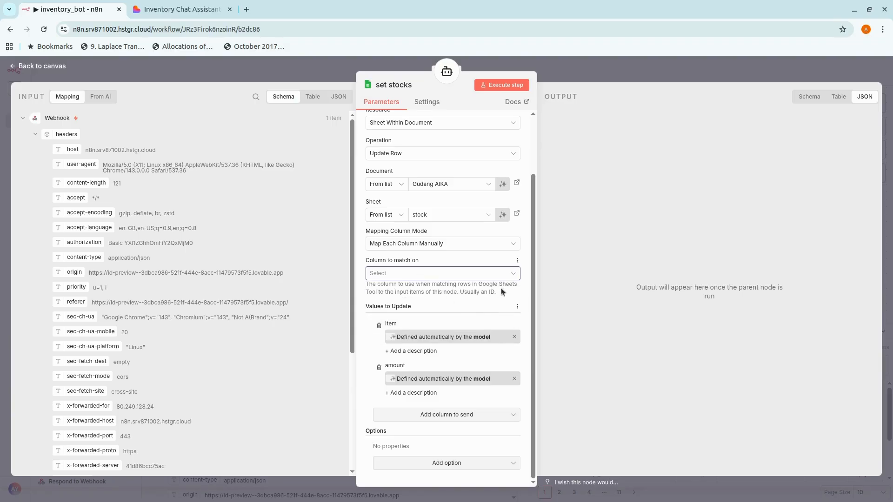
left_click(562, 78)
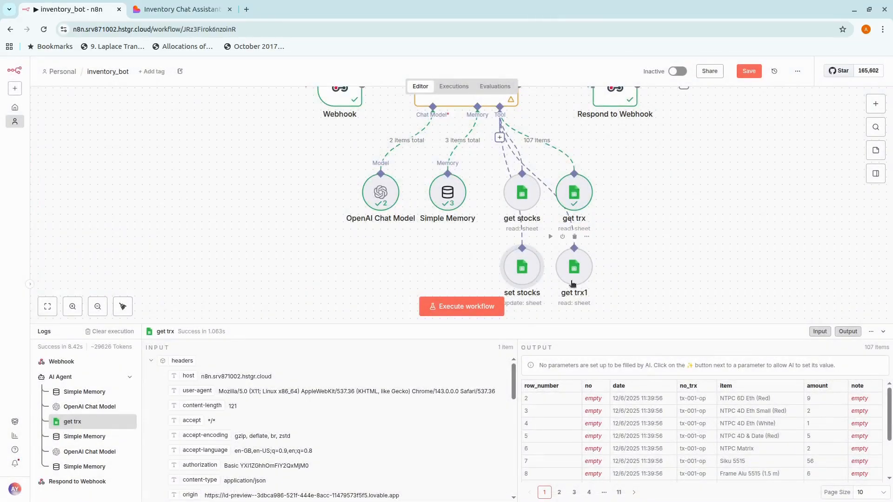
Step: Rename the get trx1 tool set trx and save the inventory_bot workflow
double_click(574, 275)
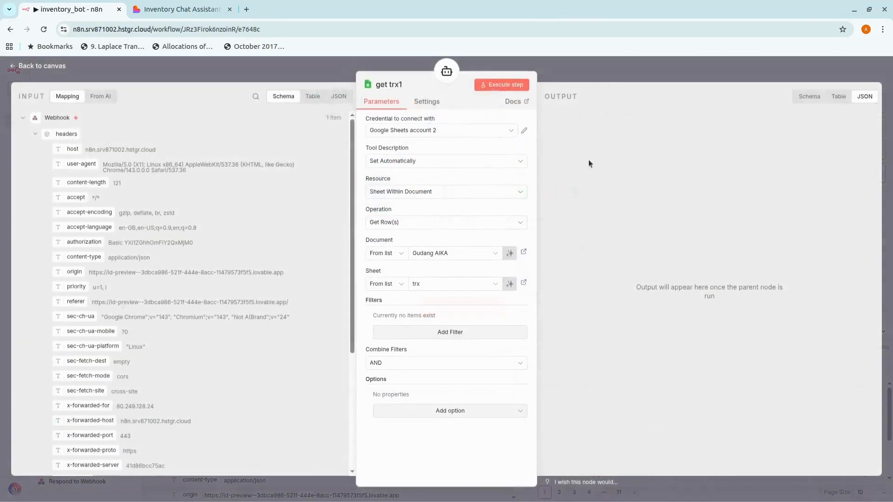
left_click(397, 84)
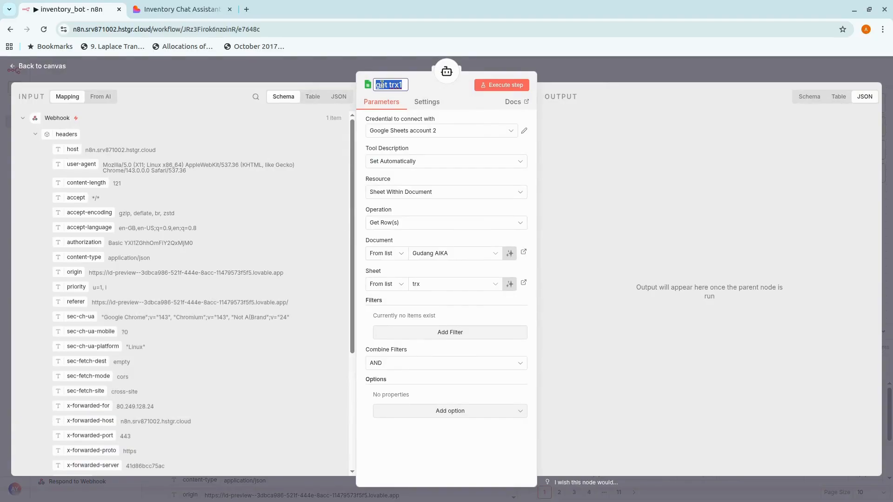
left_click(382, 84)
key("BackSpace")
type("s")
key("BackSpace")
left_click(613, 65)
left_click(751, 68)
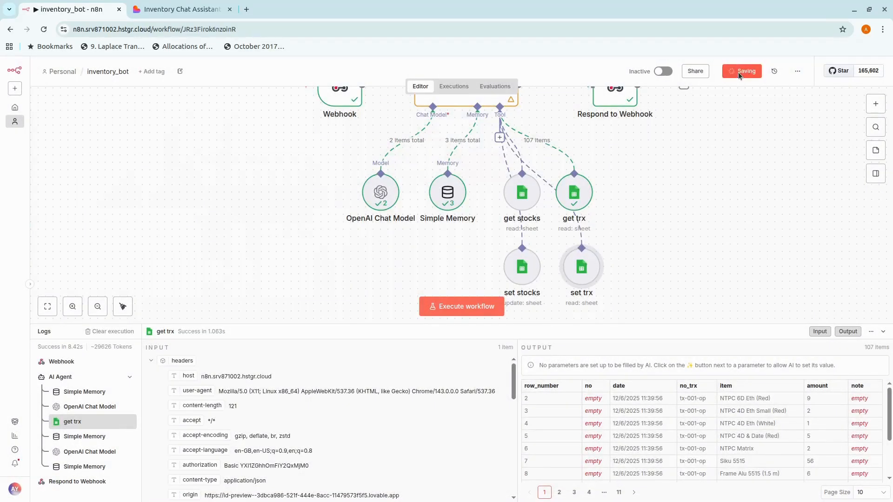
mouse_move(575, 276)
left_mouse_down()
mouse_move(575, 269)
mouse_move(574, 276)
left_mouse_up()
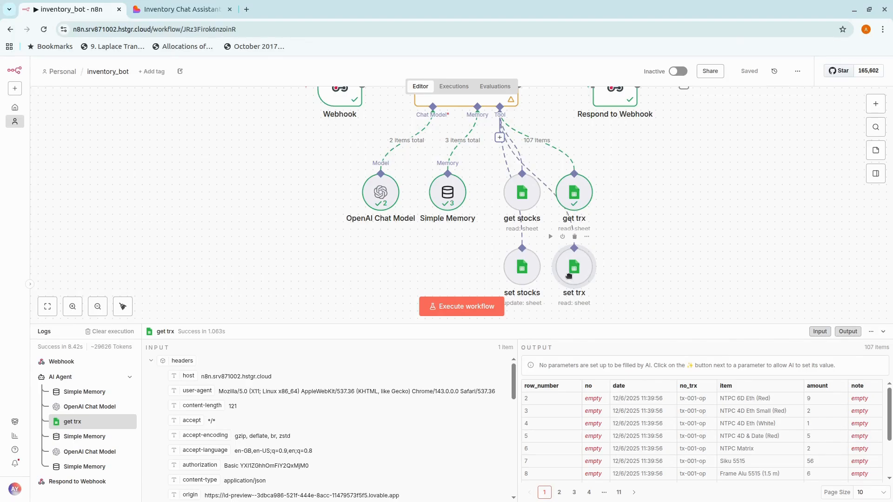
Step: Reopen the set stocks tool, rename it update stocks and return to the canvas
double_click(522, 269)
left_click(377, 85)
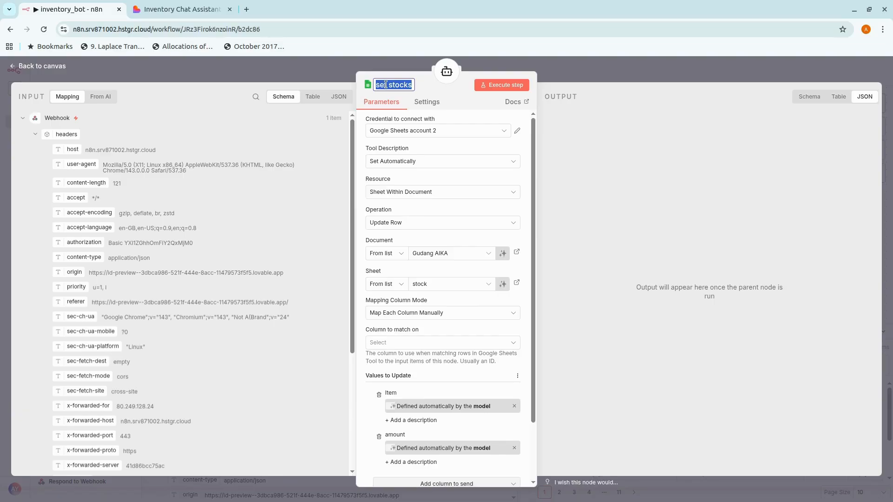
key("Return")
key("F12")
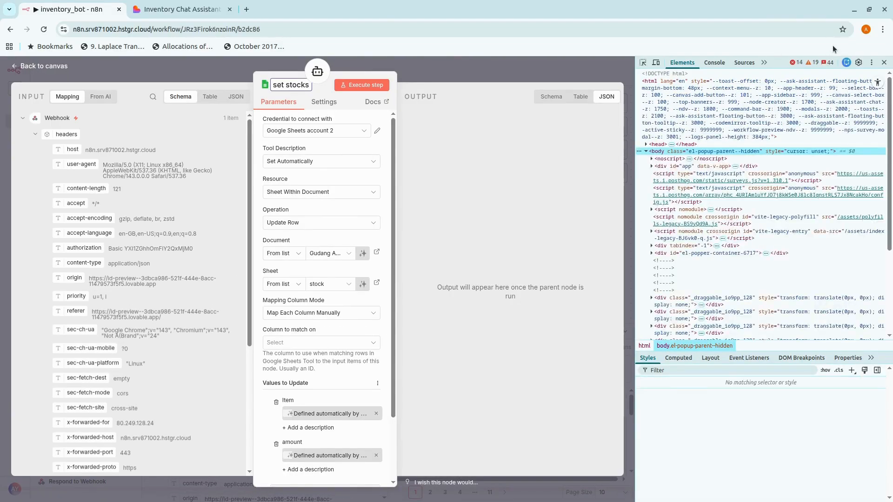
key("F12")
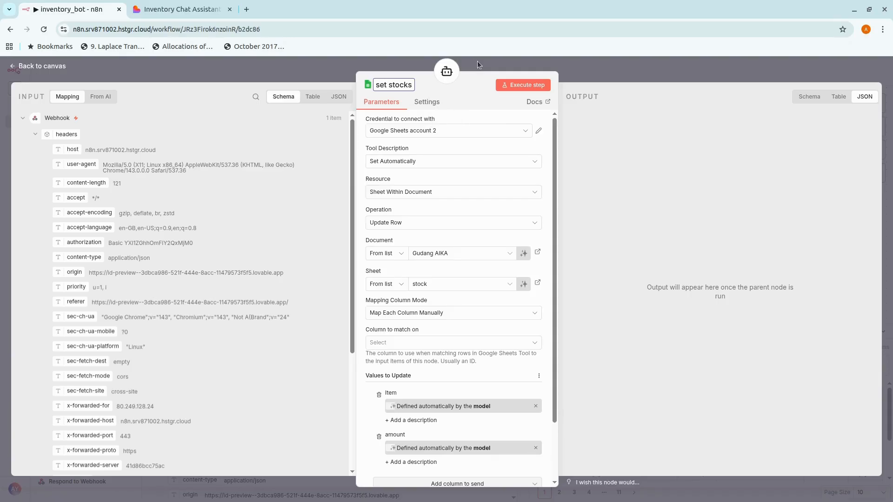
key("BackSpace")
key("BackSpace")
key("BackSpace")
type("update")
left_click(596, 73)
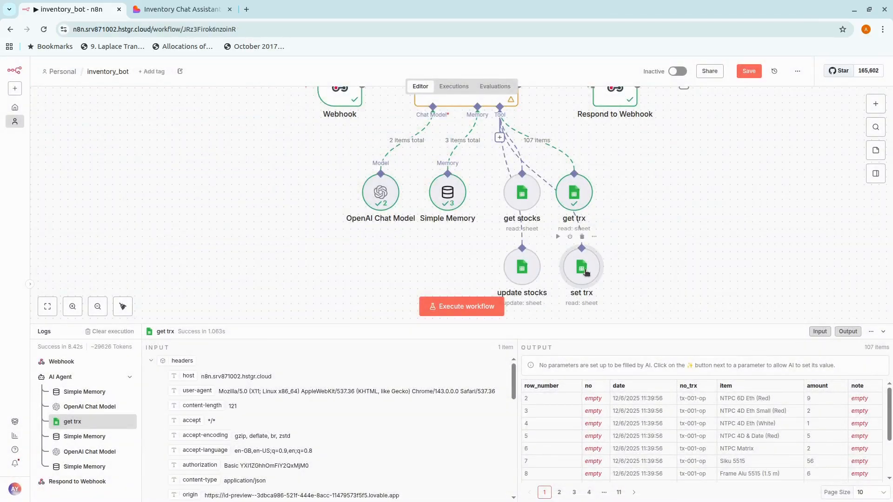
Step: Open the set trx tool and rename it update trx
double_click(581, 267)
double_click(378, 85)
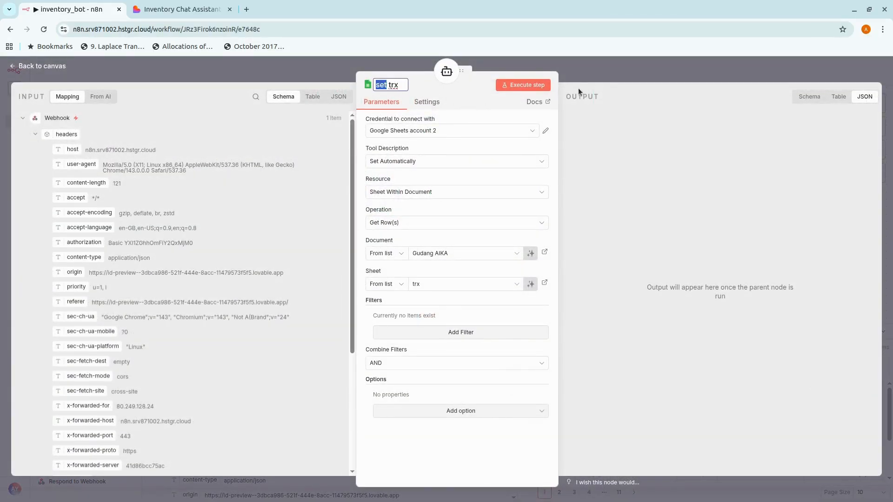
type("update")
key("Return")
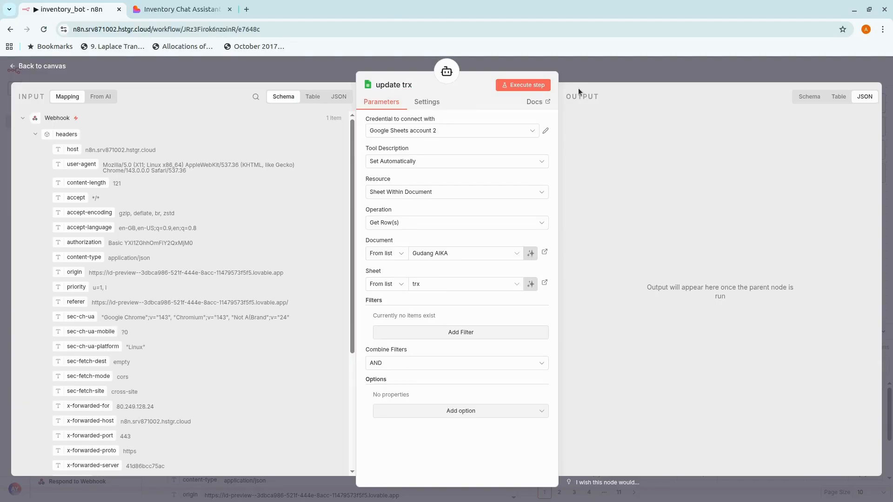
Step: Return to the canvas and save the inventory_bot workflow
left_click(663, 77)
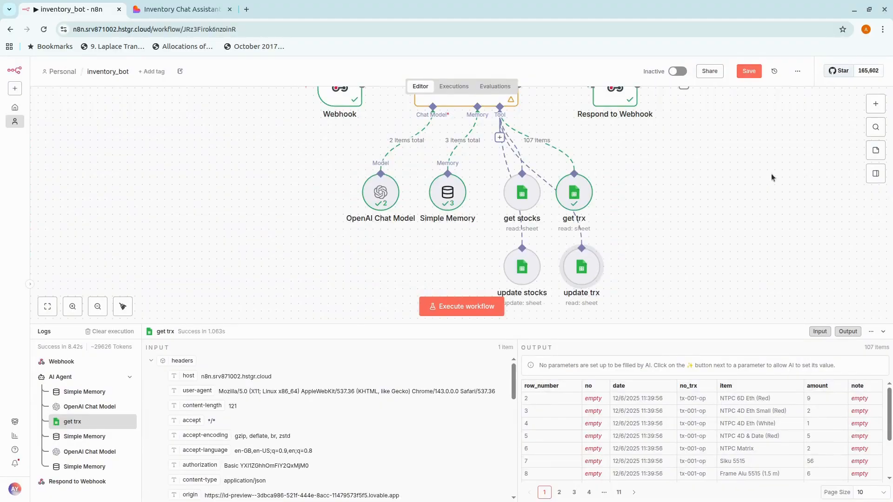
left_click(752, 74)
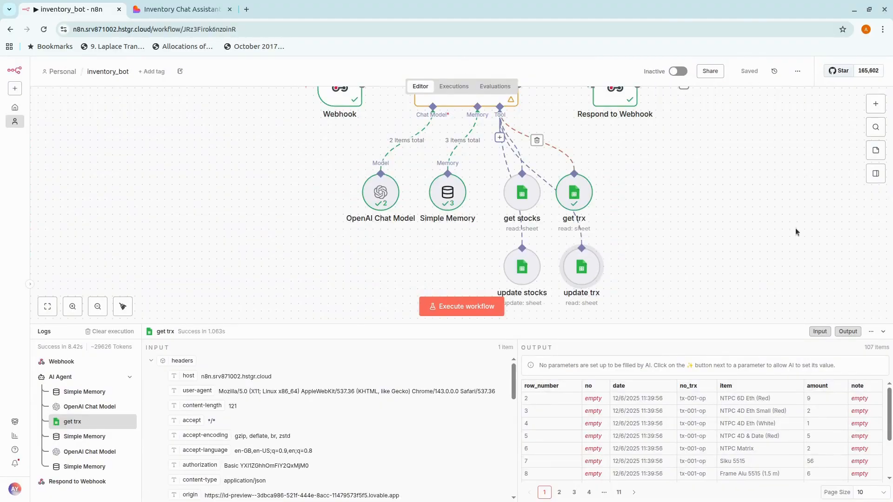
Step: Extend the AI Agent's System Message with "the user might need to update the information from the sheet, so use"
scroll(744, 218, "up", 1)
double_click(466, 113)
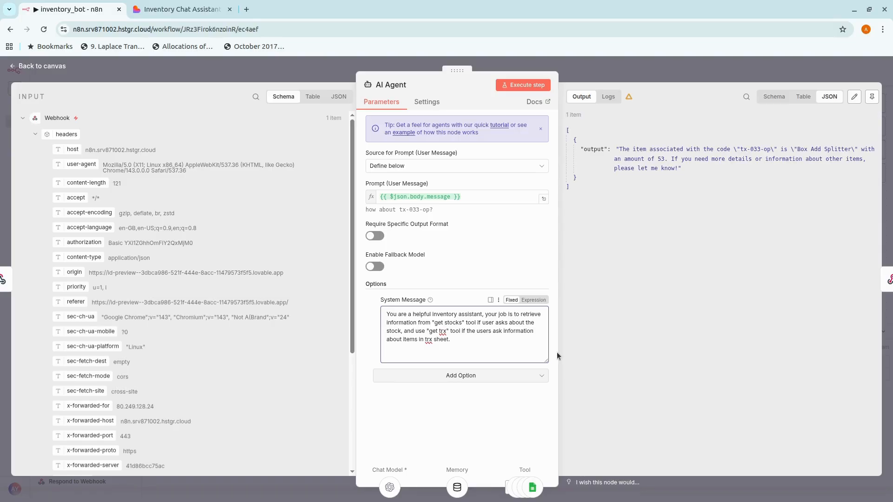
type("the user might need to update the information ")
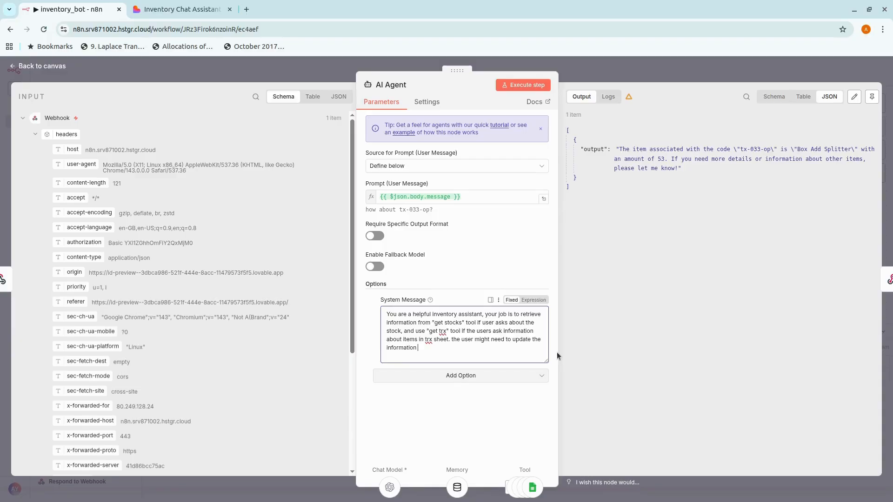
type("from the sheet, so")
key("BackSpace")
key("BackSpace")
type("o use \"\"")
Step: Finish the System Message with "update stocks" and "update trx" tools accordingly based on user request, and save the workflow
key("Left")
type("update stocks")
key("Right")
type("and ")
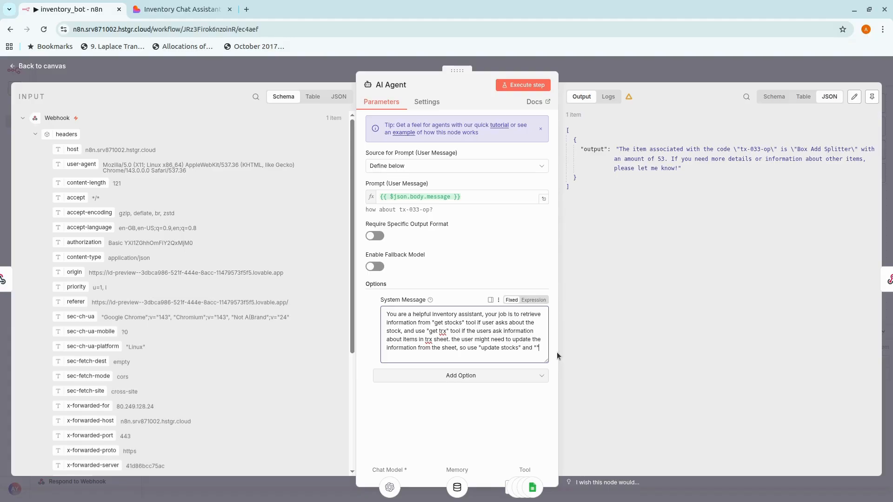
type("\"update trx\" tools accordingly based on u")
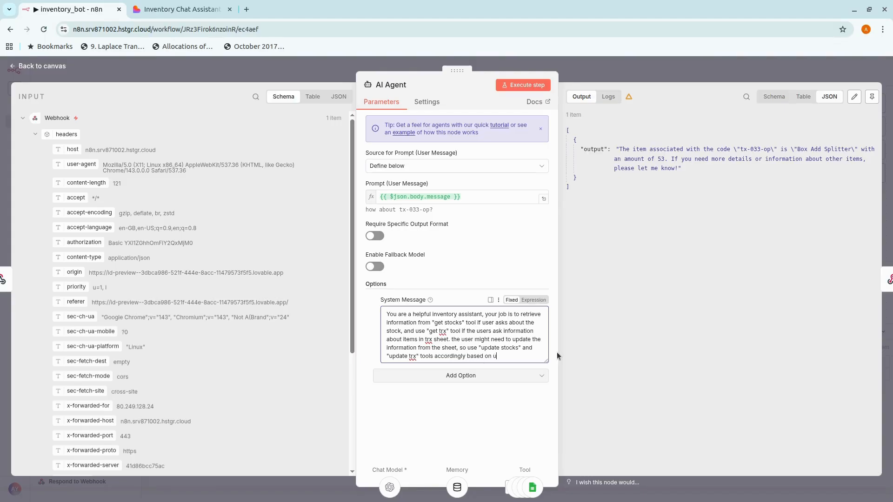
type("ser request")
left_click(630, 75)
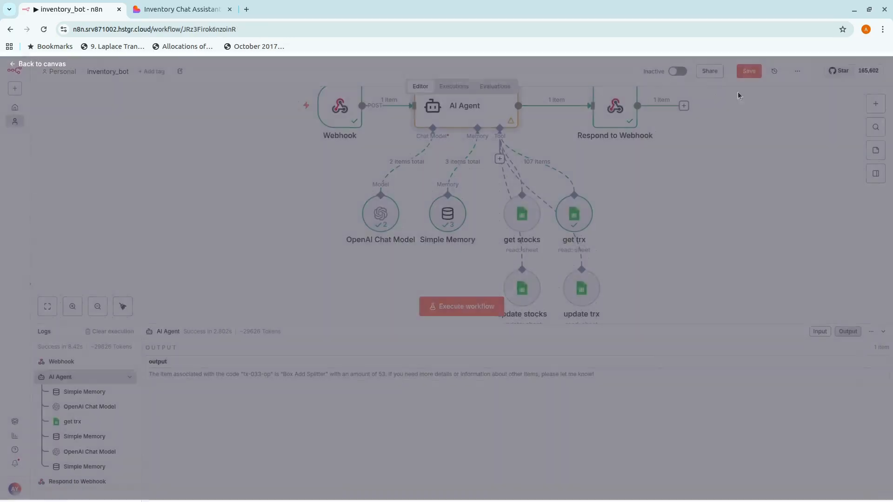
left_click(748, 73)
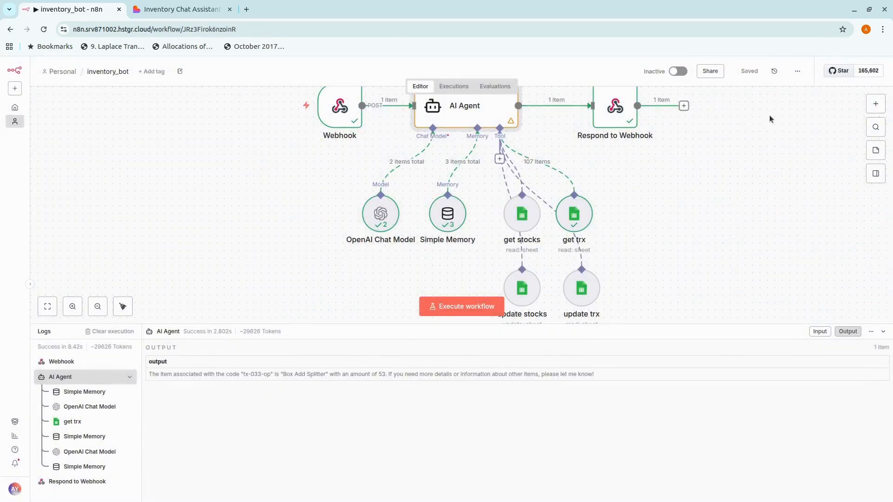
Step: Execute the inventory_bot workflow and switch to the Lovable chat assistant
left_click(179, 7)
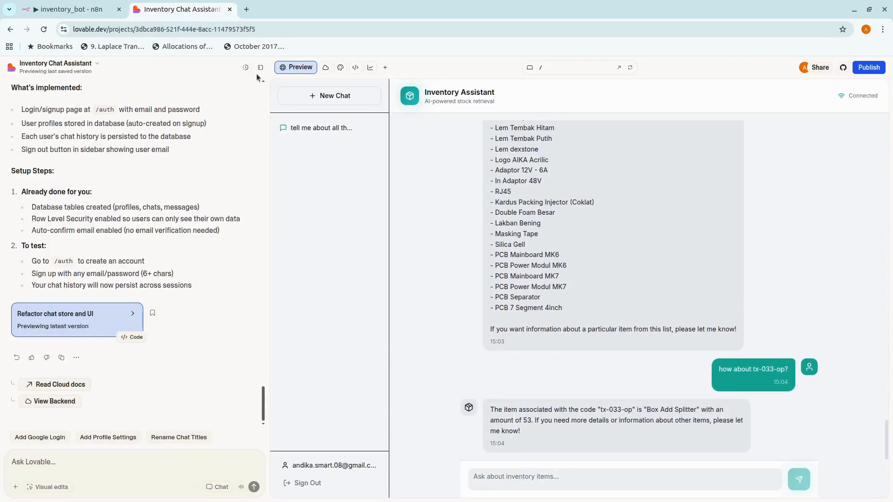
left_click(72, 9)
left_click(452, 305)
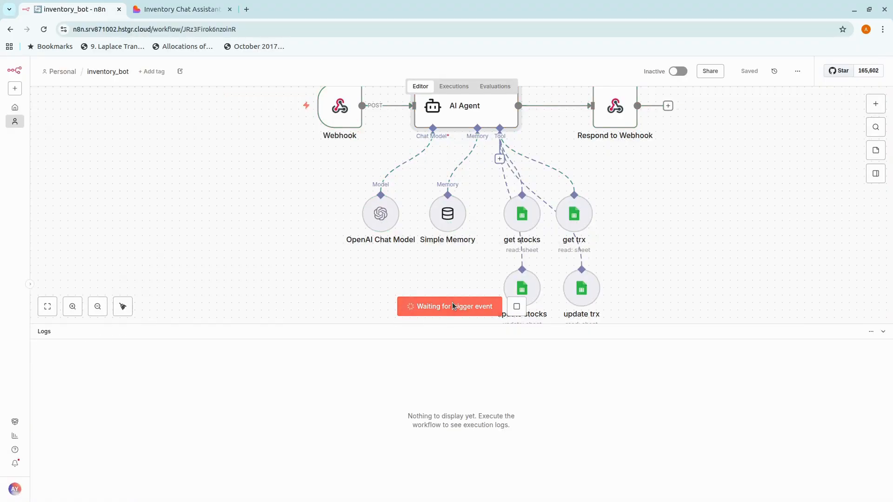
left_click(182, 8)
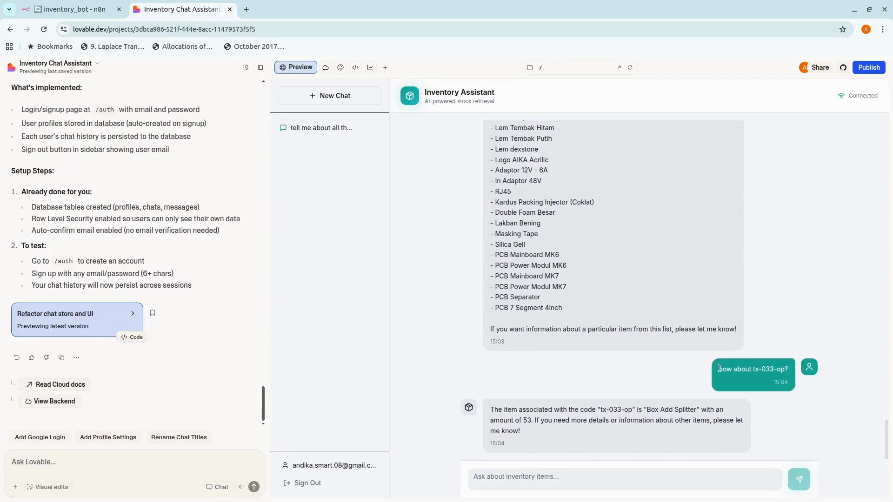
Step: Copy the code tx-033-op and send the assistant "so the amount is wrong, it is actually 59. can you update that?"
left_click_drag(753, 369, 785, 369)
right_click(783, 370)
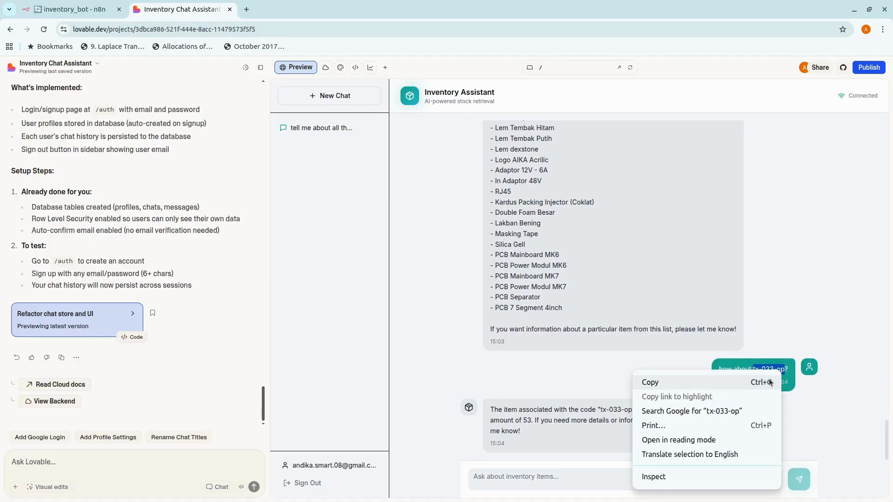
left_click(768, 378)
left_click(562, 479)
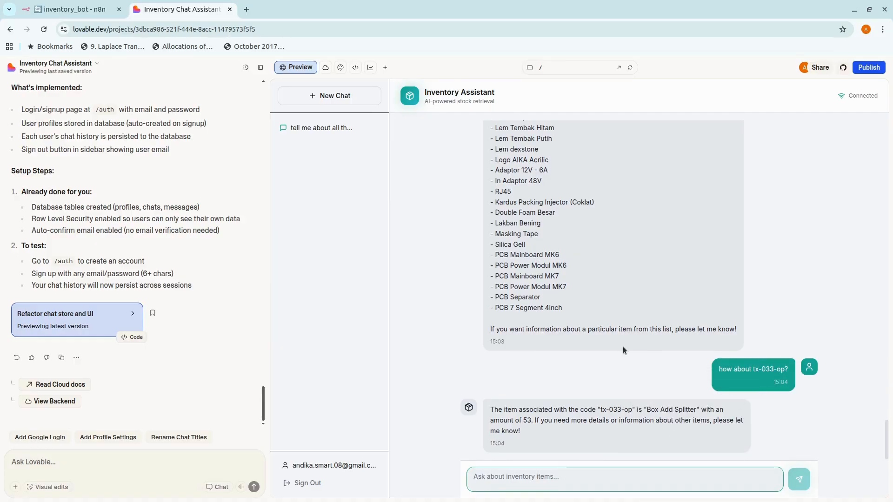
type("so the a")
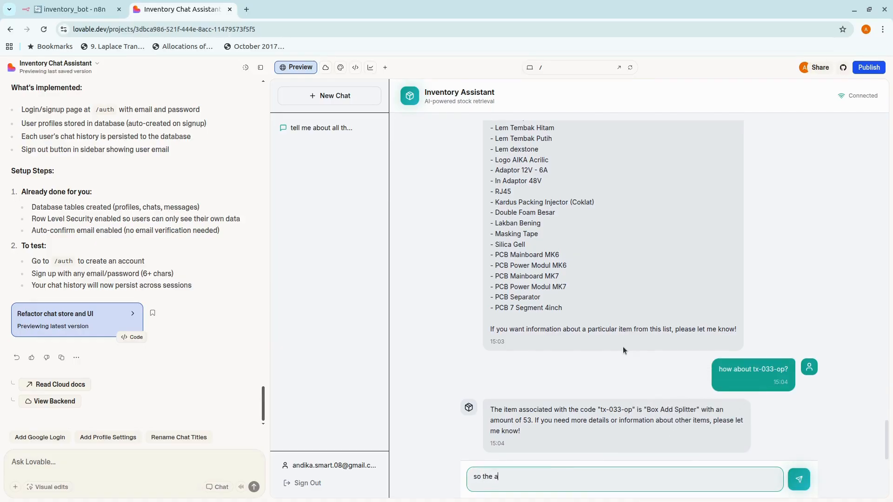
type("mount is wrong, it is actually ")
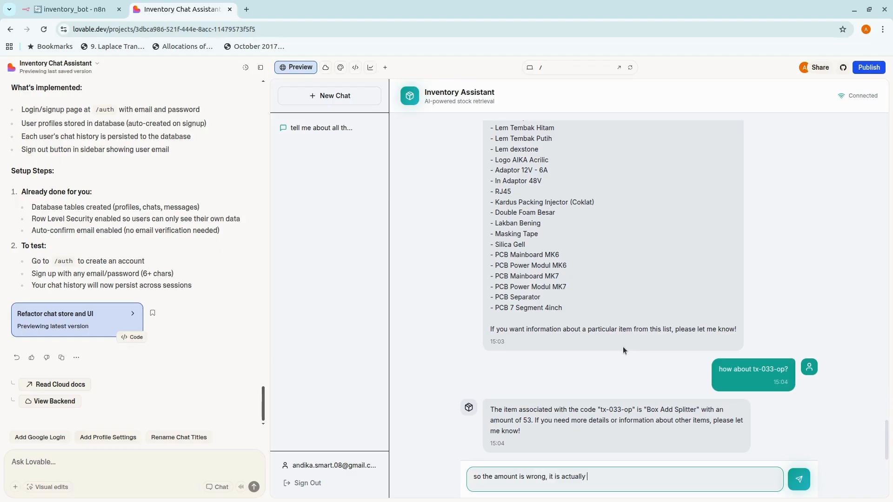
type("59. can you update that?")
key("Return")
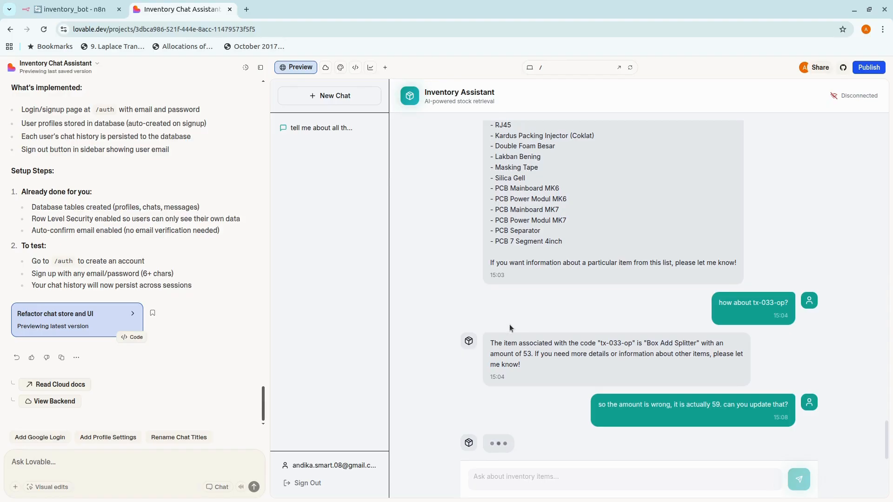
Step: Check the workflow execution in n8n and read the assistant's reply in the Lovable chat
left_click(68, 9)
left_click(181, 9)
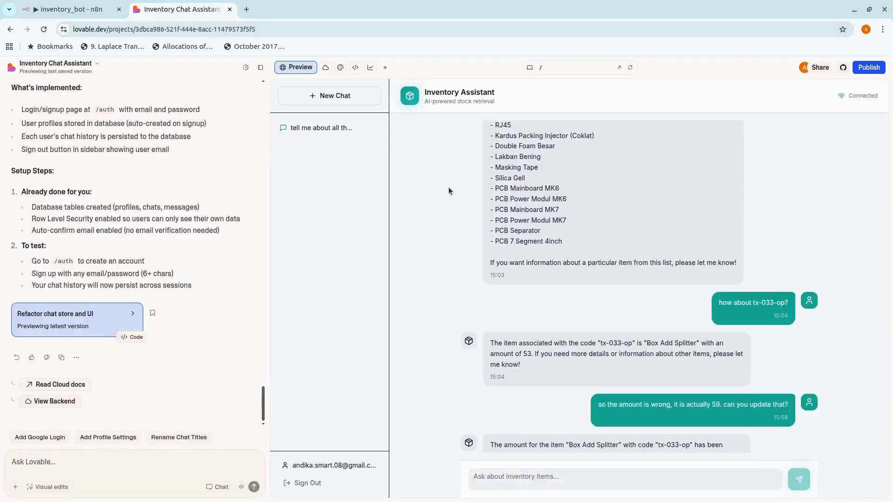
scroll(623, 435, "down", 1)
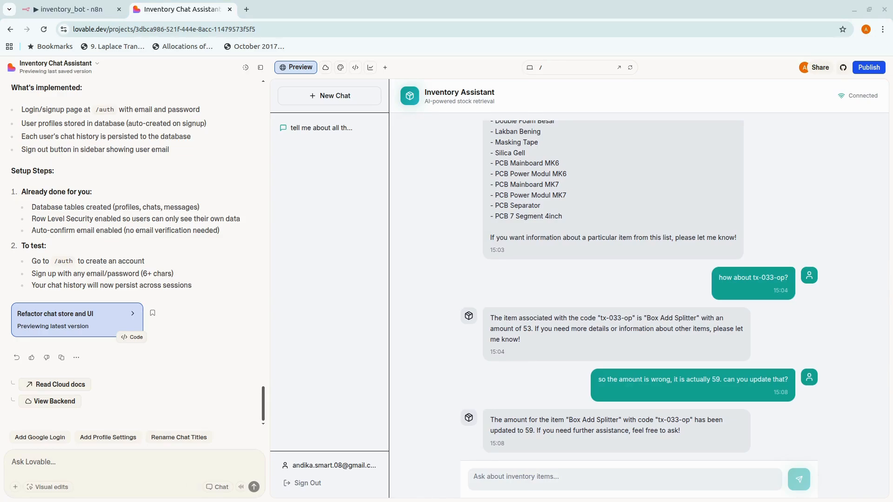
Step: Switch to the Gudang AIKA spreadsheet and check the amount of the tx-033-op row on the trx sheet
key("alt+Tab")
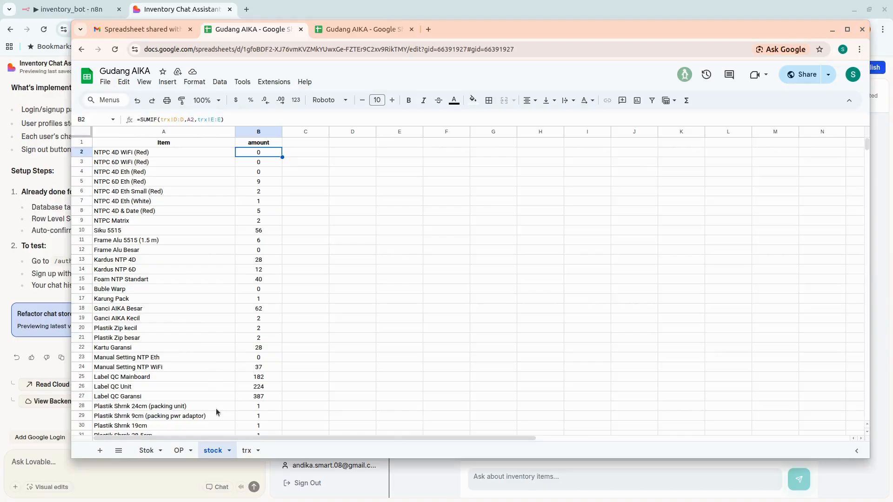
left_click(249, 450)
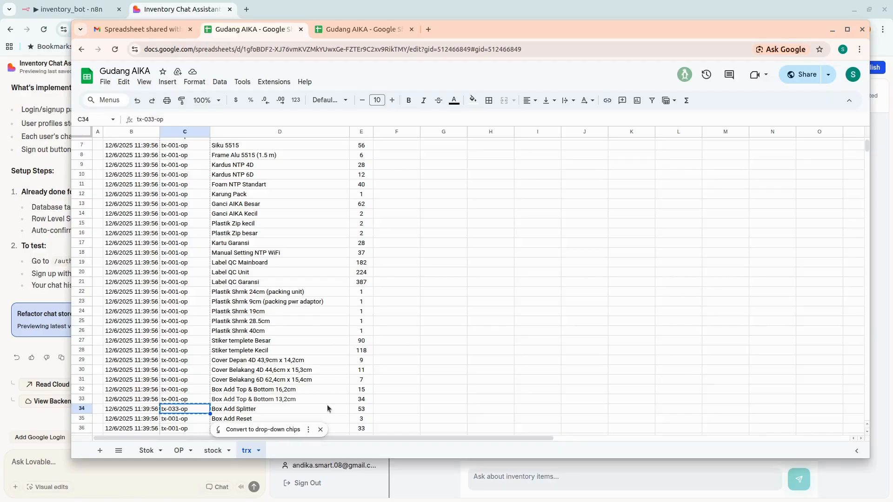
scroll(329, 406, "down", 5)
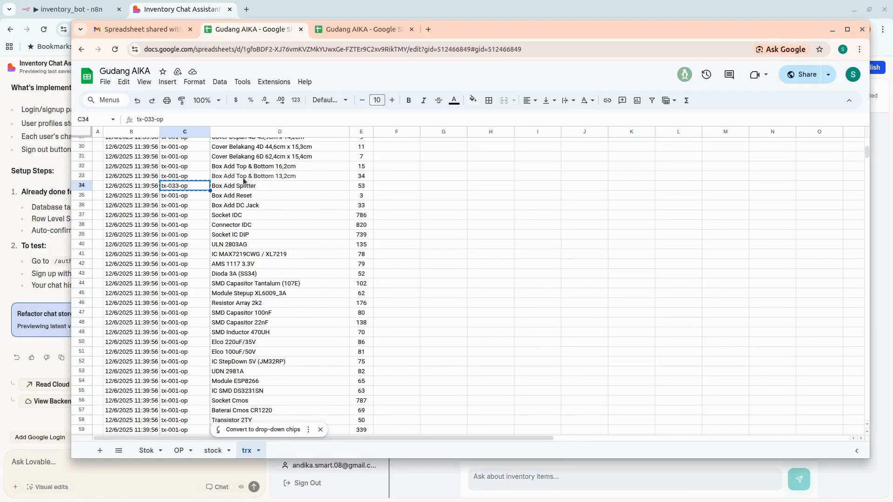
left_click(339, 186)
key("Right")
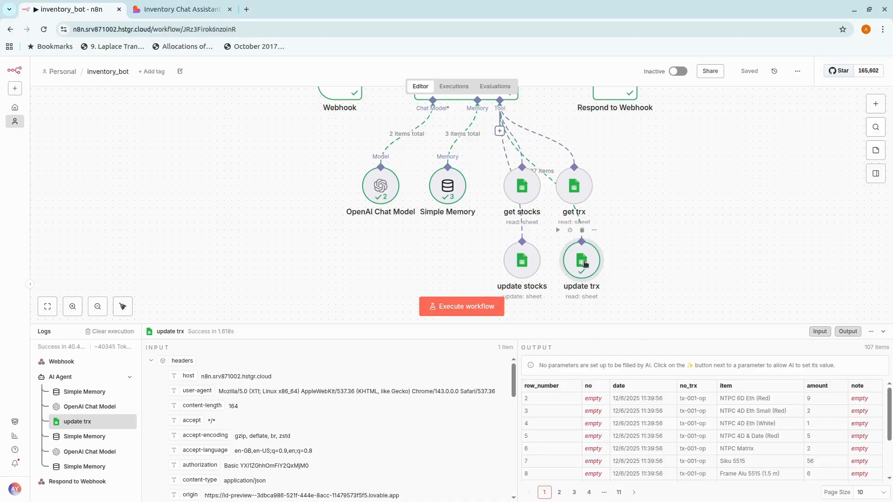
Step: Switch back to n8n and set the update trx tool's operation to Update Row
double_click(583, 261)
left_click(394, 223)
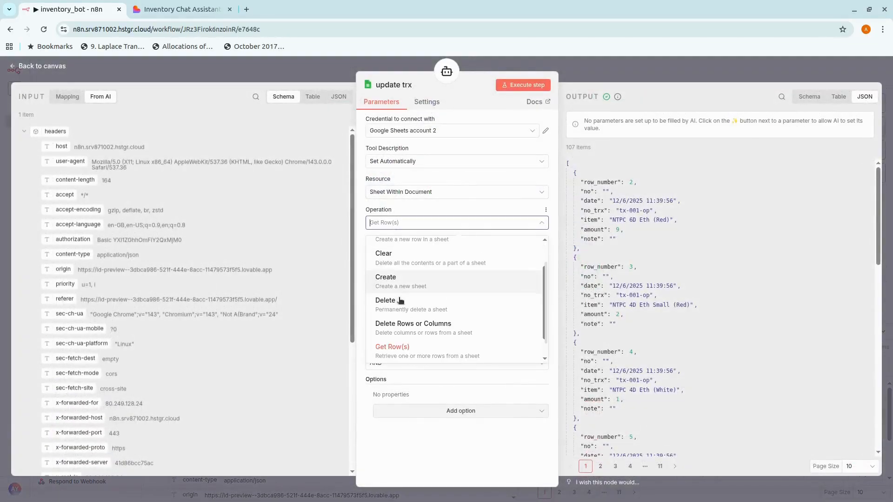
scroll(412, 326, "down", 2)
left_click(409, 345)
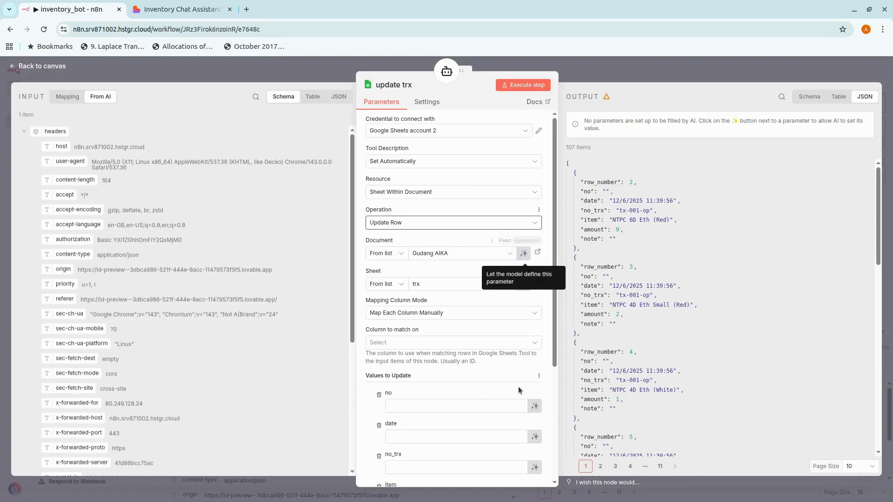
Step: Let the model define the no, date, no_trx, item, amount and note values of the update trx tool
scroll(536, 318, "down", 3)
left_click(535, 294)
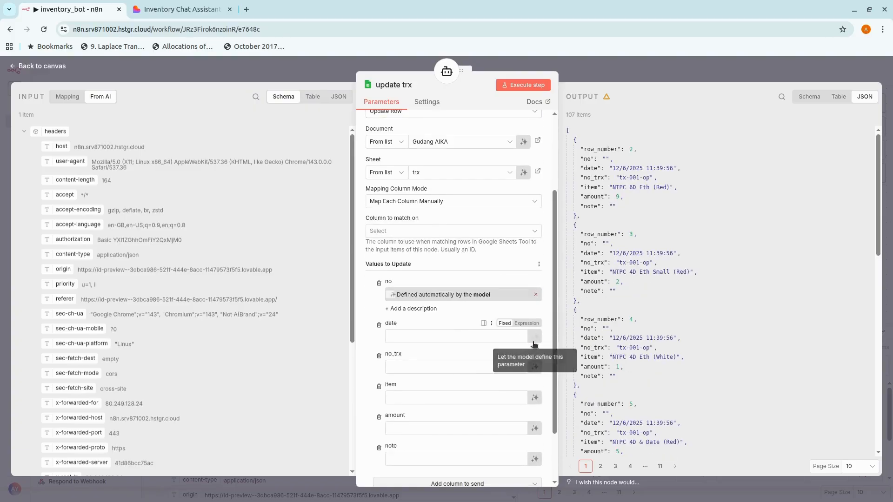
left_click(534, 336)
left_click(535, 382)
scroll(512, 377, "down", 2)
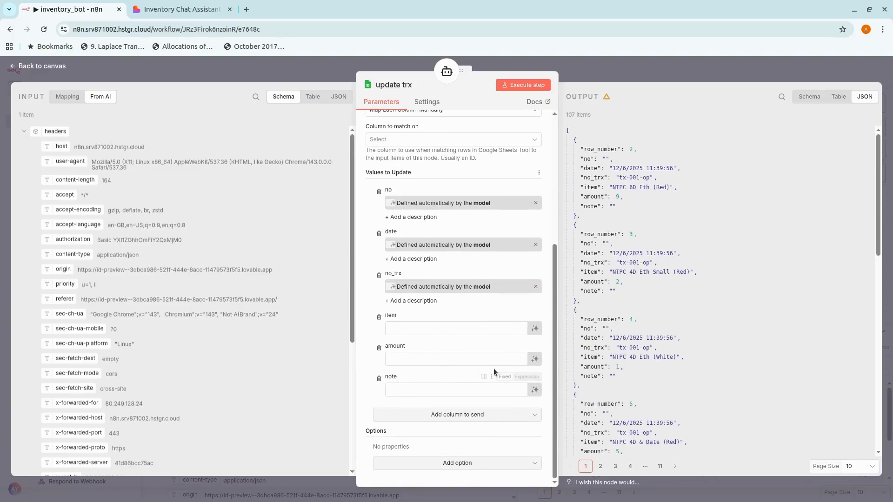
left_click(535, 333)
left_click(534, 371)
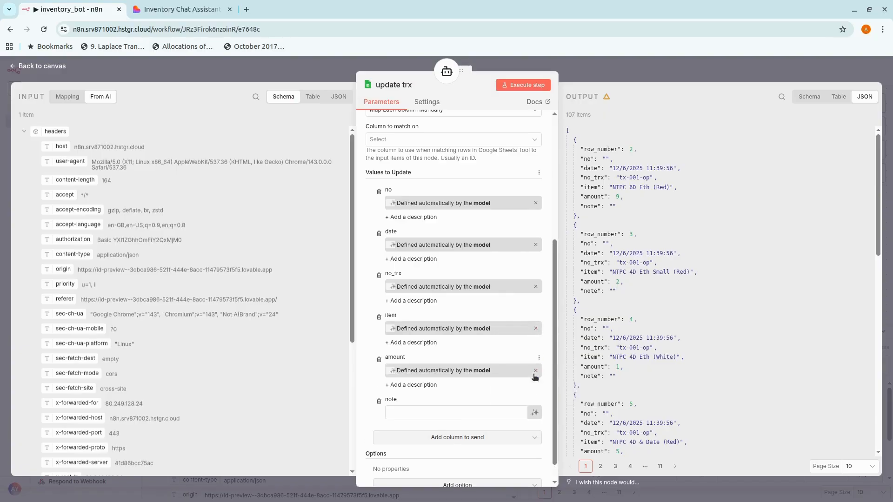
left_click(535, 411)
scroll(511, 418, "down", 1)
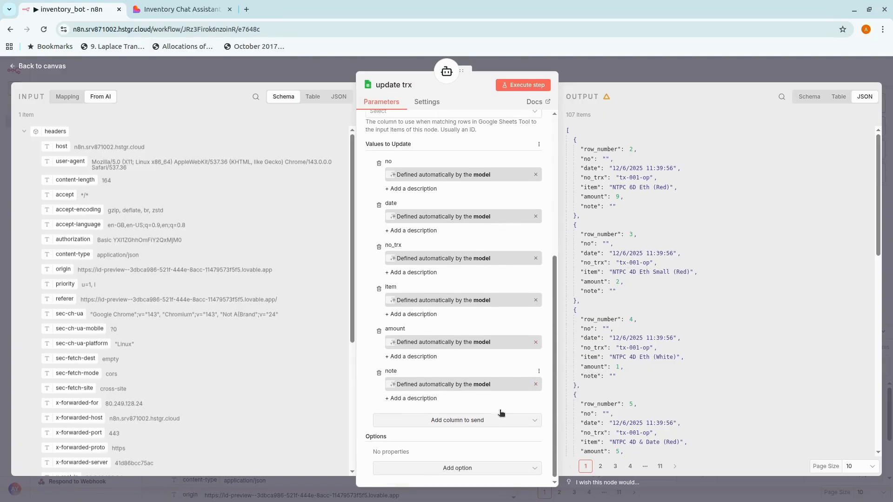
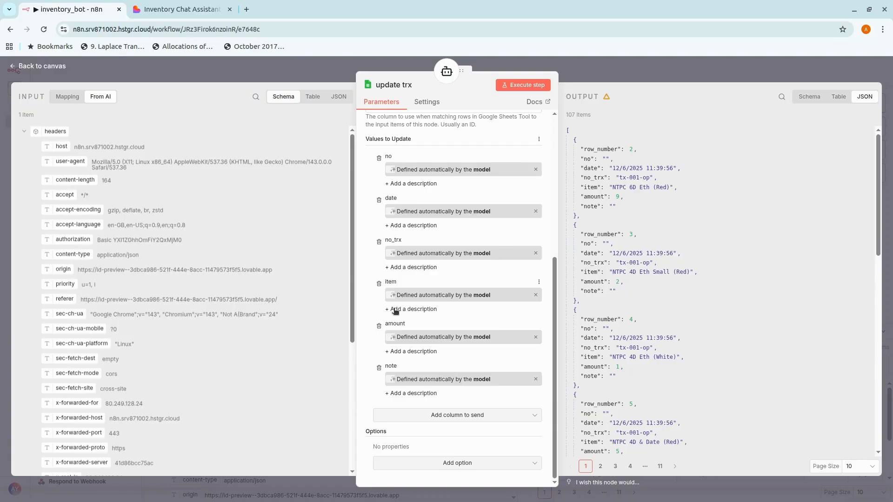
Step: Review the update trx parameters, return to the canvas and save the workflow
scroll(435, 249, "up", 3)
scroll(473, 222, "down", 3)
left_click(635, 60)
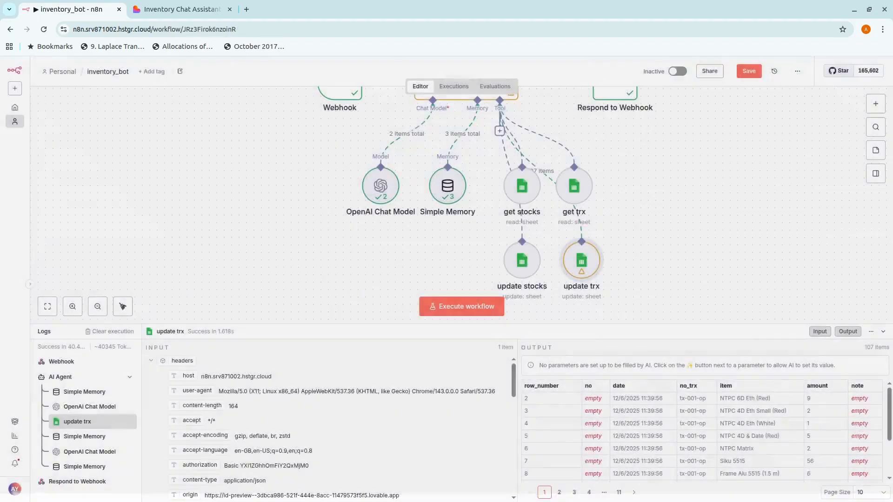
key("ctrl+s")
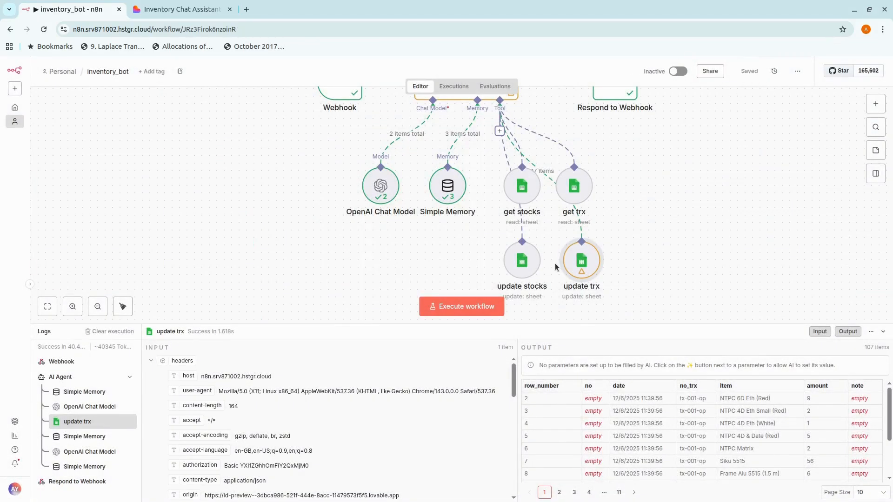
Step: Inspect the update stocks tool's column mapping and values to update, and return to the canvas
double_click(522, 260)
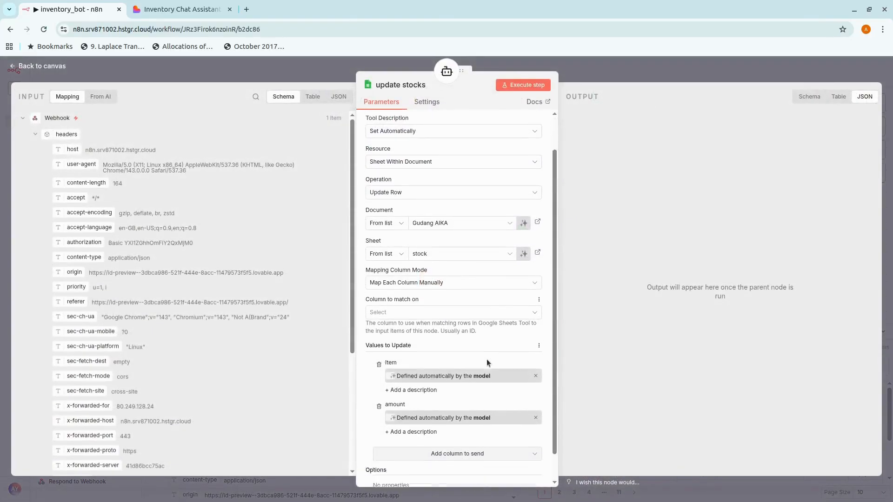
scroll(487, 360, "down", 2)
left_click(668, 69)
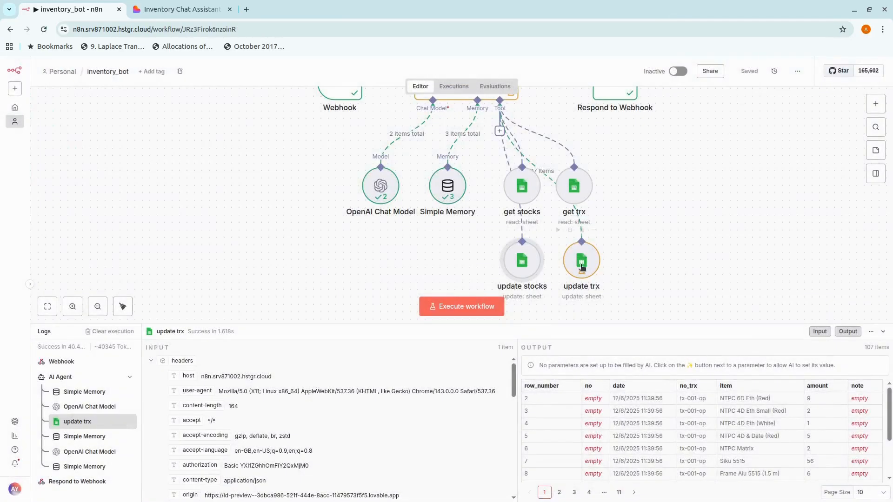
Step: Execute the workflow and resend "so the amount is wrong, it is actually 59. can you update that?" in Lovable's Inventory Assistant chat
left_click(484, 307)
left_click(181, 10)
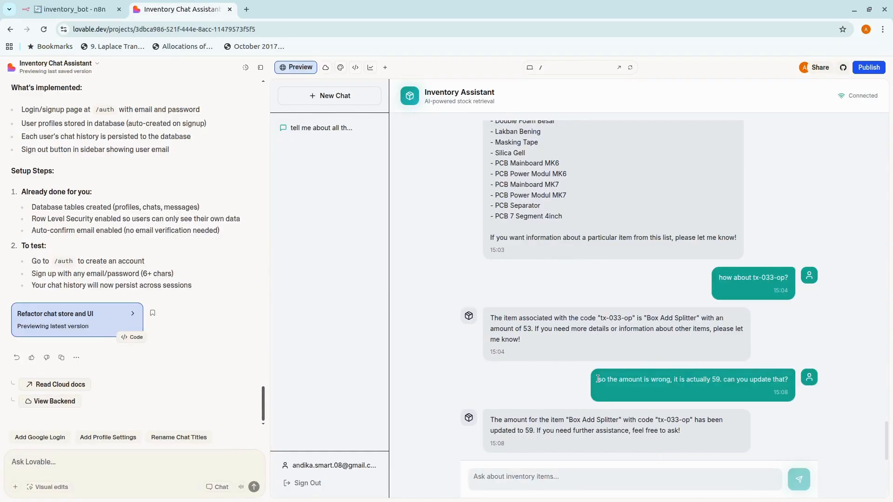
left_click_drag(597, 380, 787, 378)
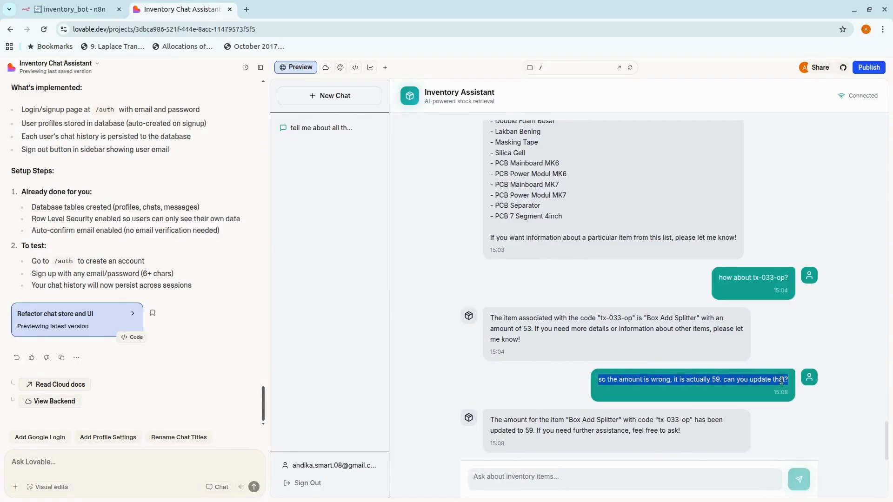
right_click(781, 383)
left_click(757, 392)
left_click(542, 477)
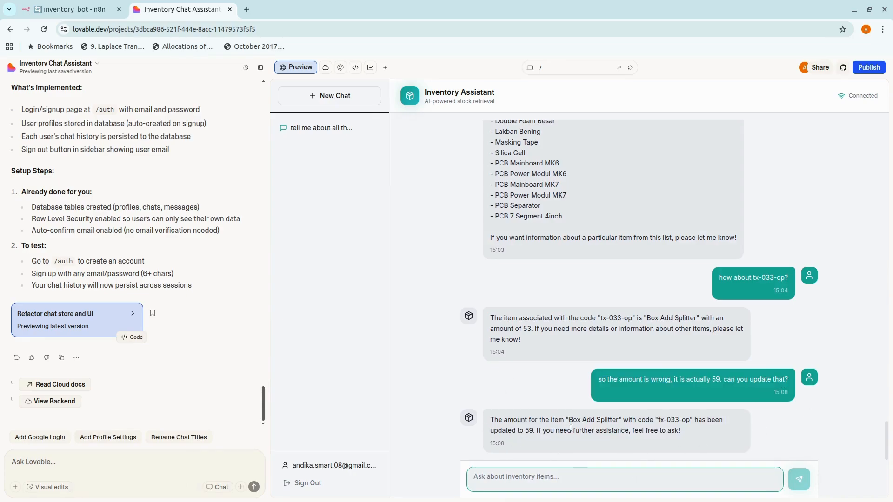
right_click(567, 484)
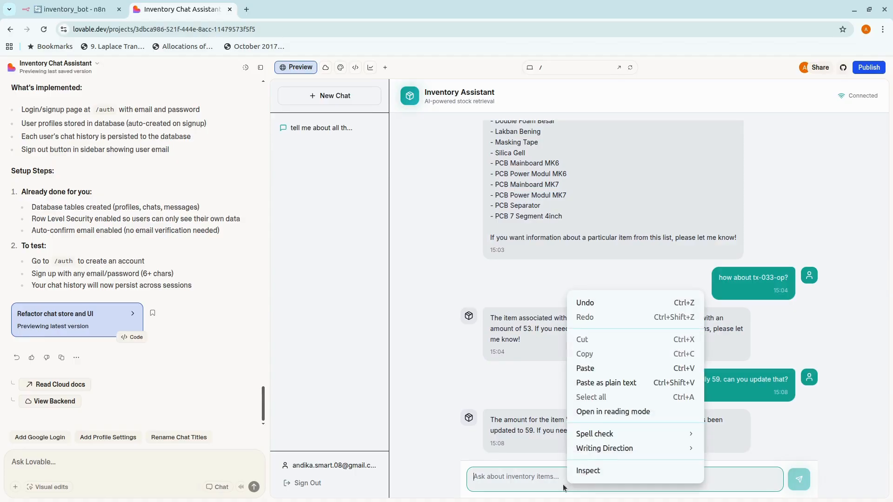
left_click(601, 370)
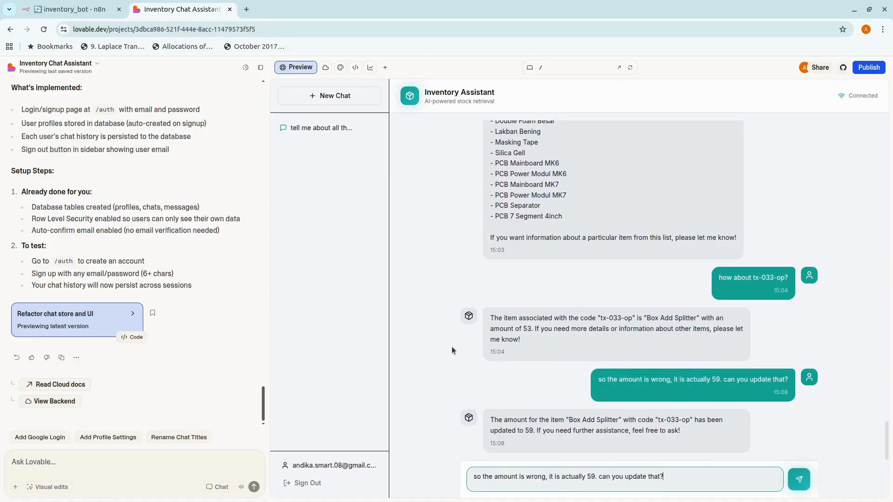
key("Return")
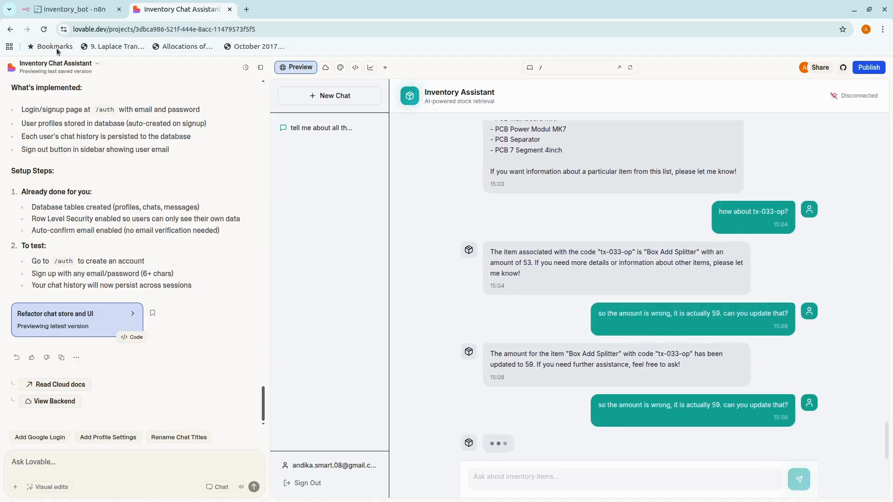
Step: Switch back to n8n, set the update trx tool's column to match on to no_trx, and return to the canvas
left_click(77, 8)
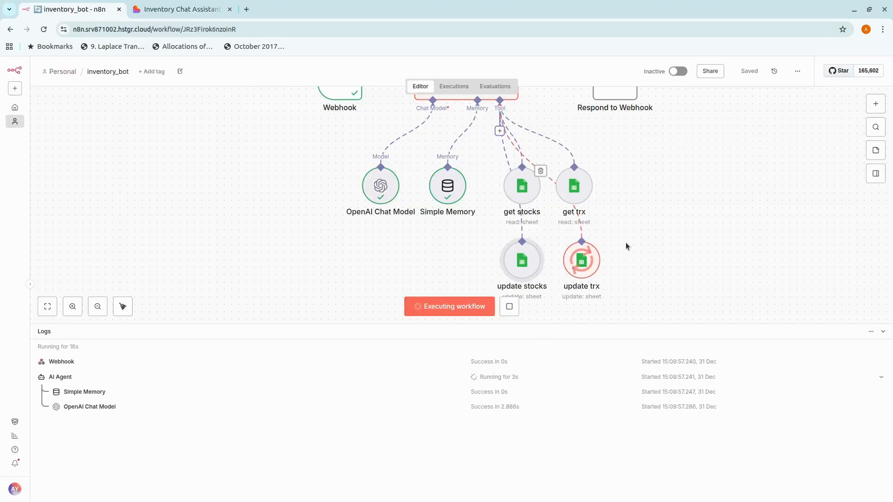
double_click(579, 268)
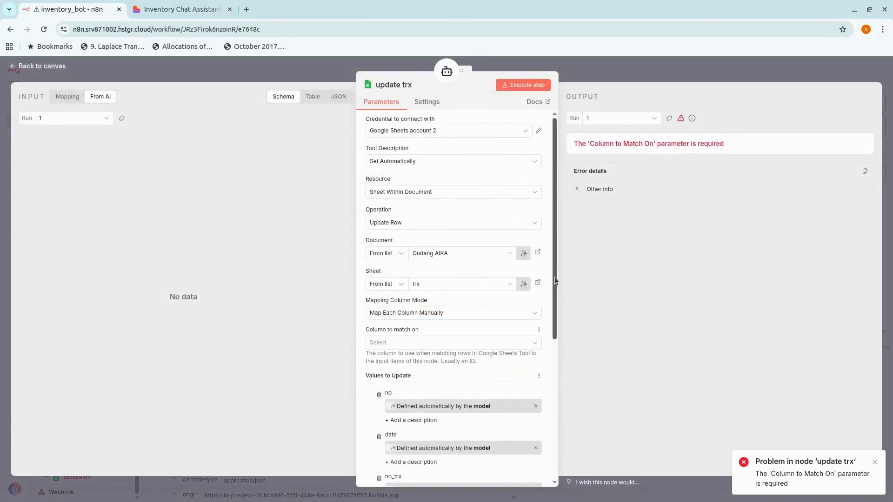
left_click_drag(555, 262, 549, 289)
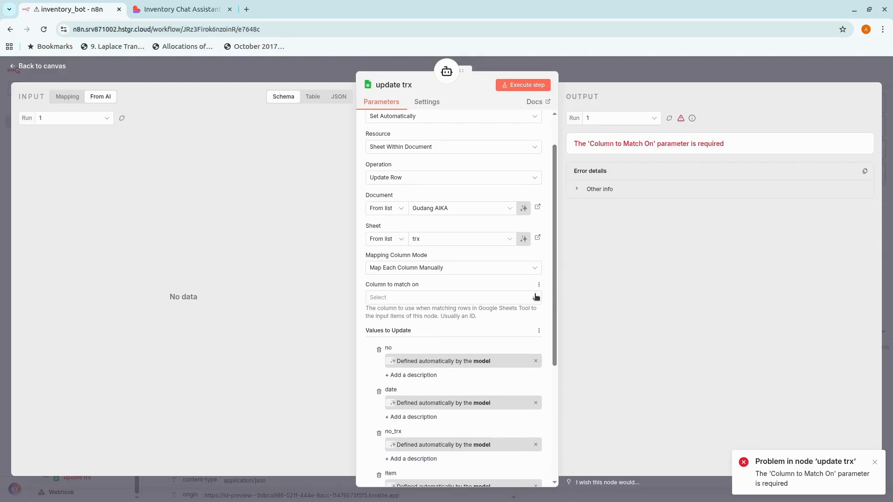
left_click(532, 298)
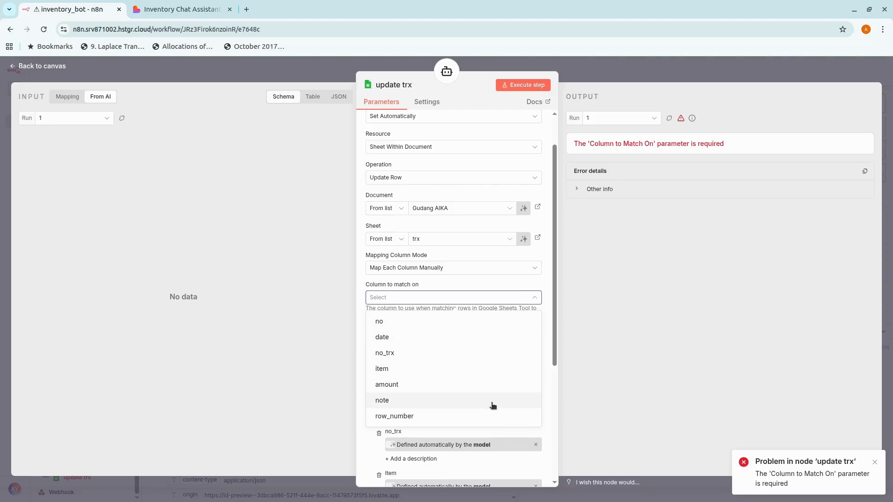
left_click(449, 352)
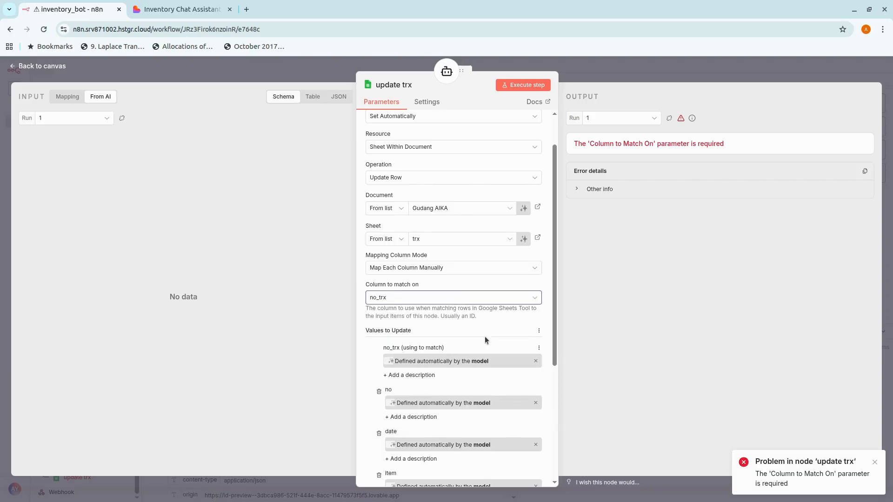
left_click(644, 69)
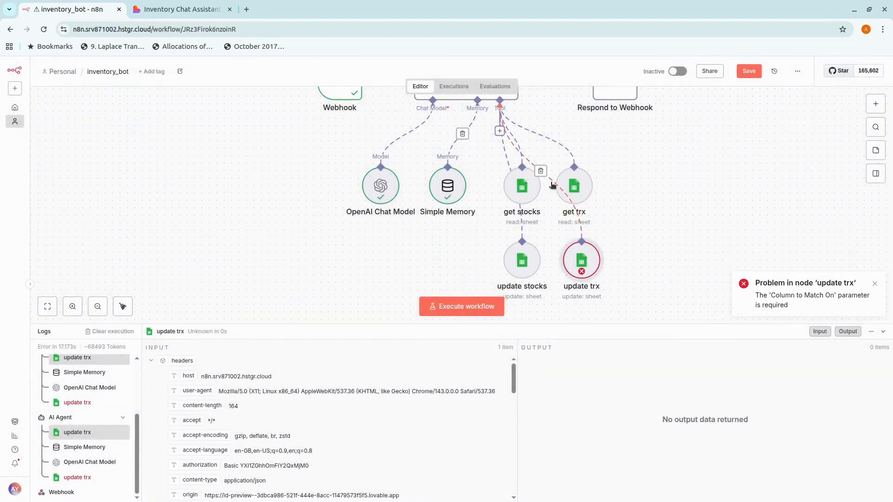
Step: Execute the workflow again and resend the request to update the amount to 59 in Lovable's chat
scroll(665, 232, "up", 3)
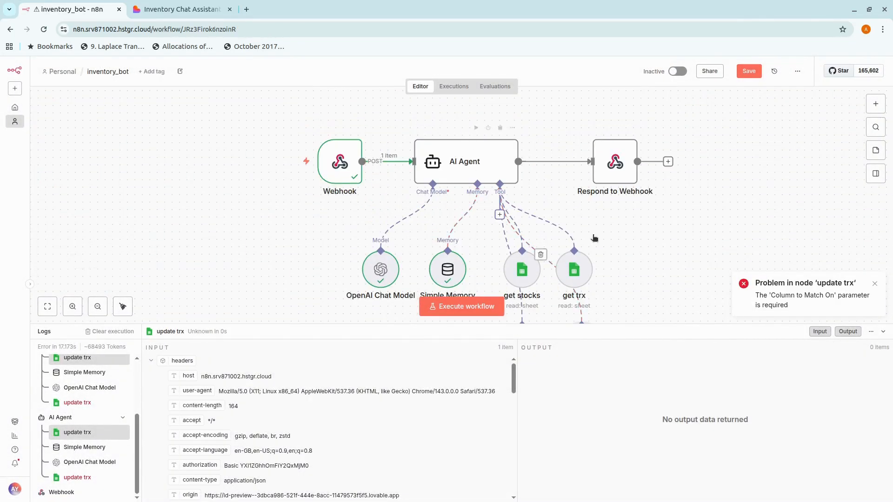
scroll(539, 253, "down", 4)
left_click(467, 308)
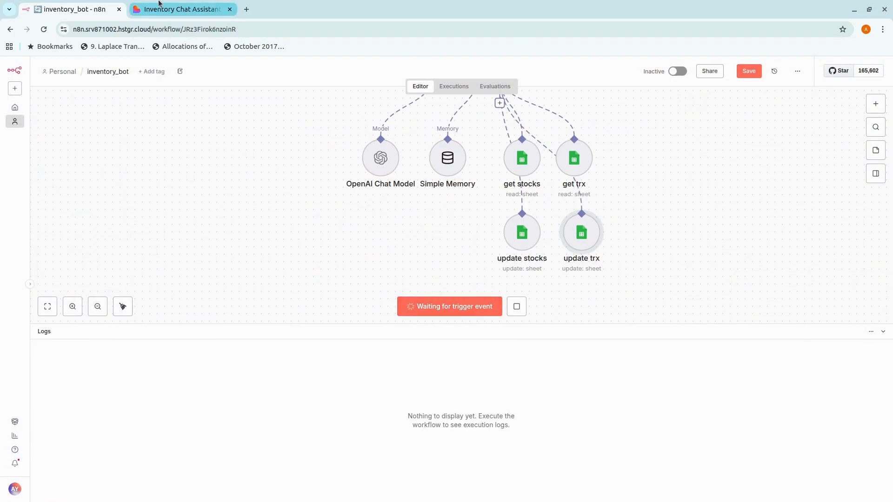
left_click(181, 10)
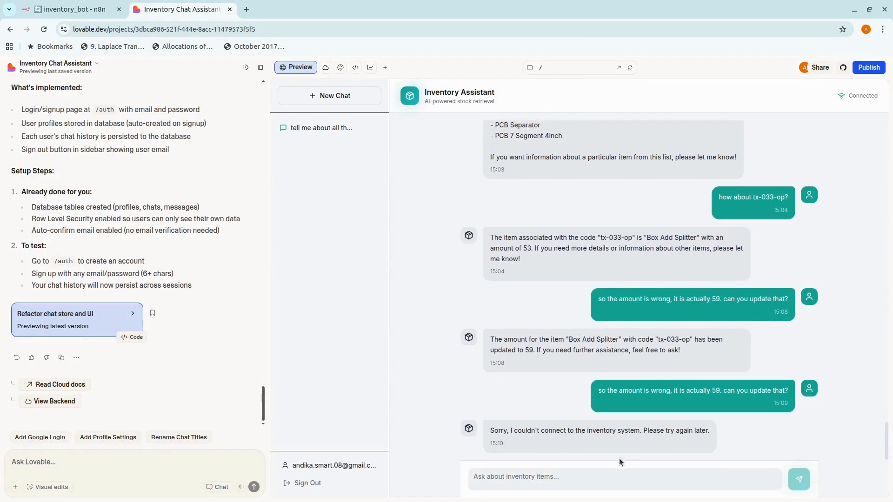
right_click(615, 477)
left_click(640, 363)
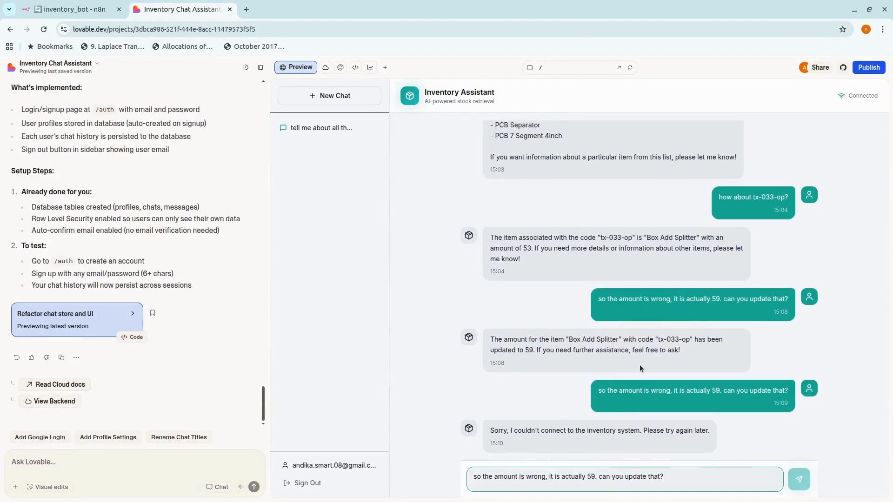
left_click(799, 479)
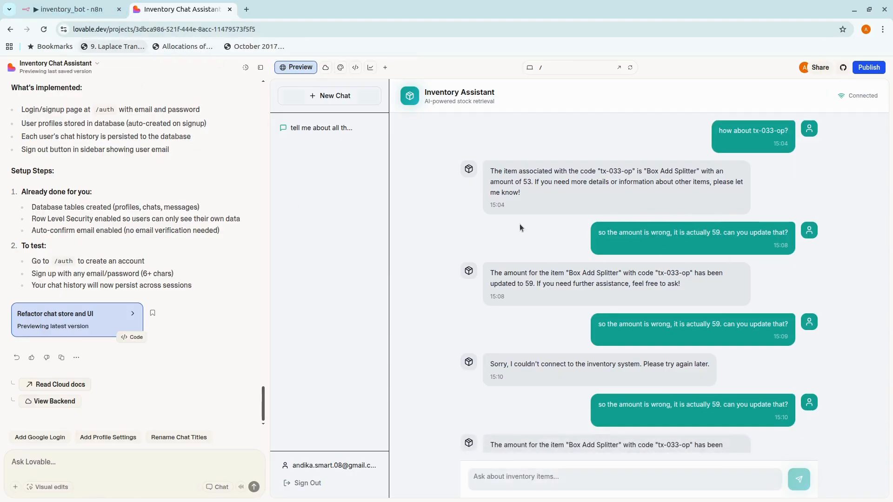
Step: Switch back to n8n and review the update trx tool's output and values to update
left_click(35, 4)
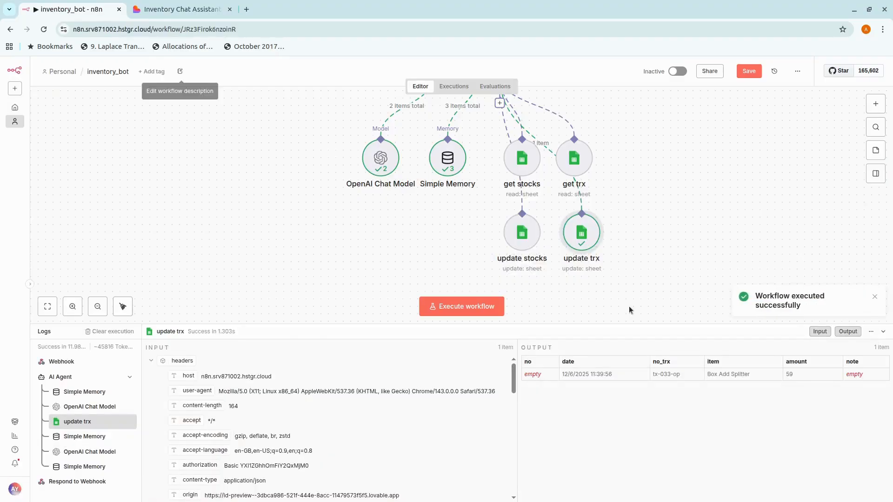
double_click(581, 232)
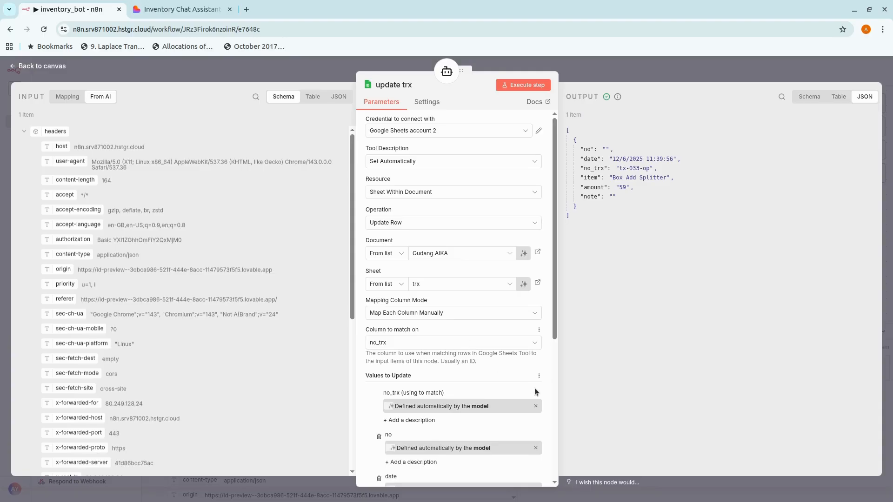
scroll(535, 393, "down", 3)
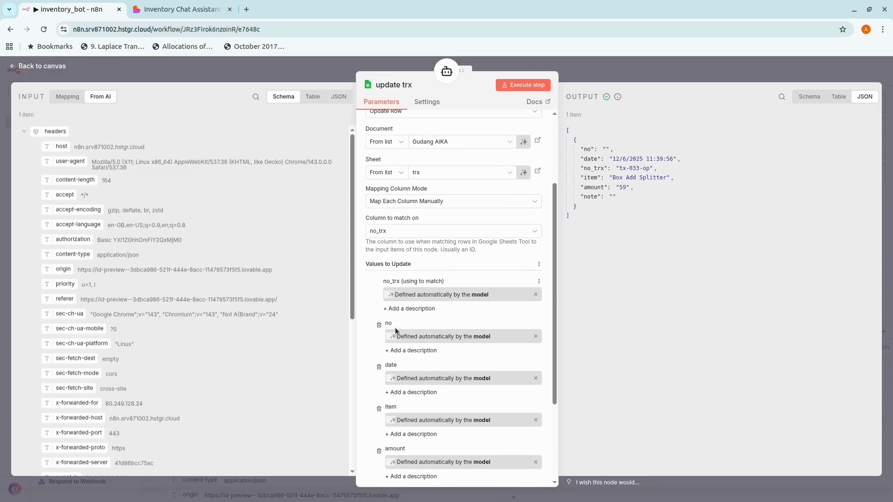
scroll(398, 331, "up", 3)
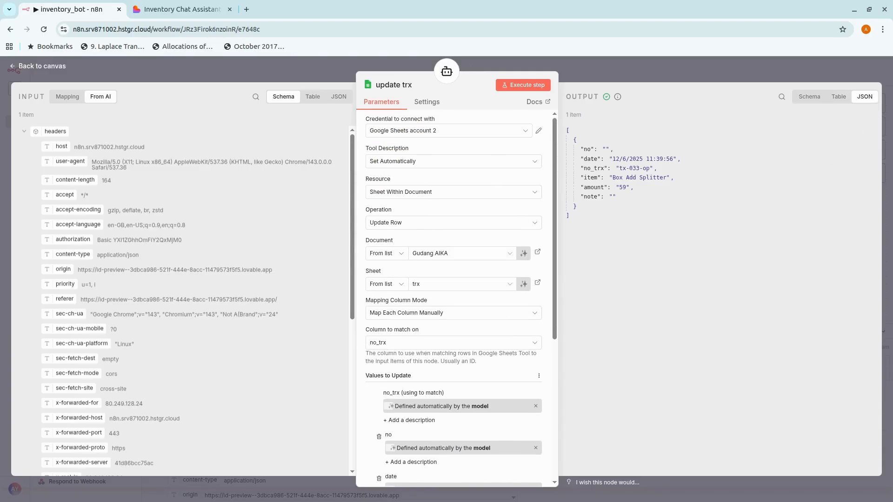
Step: Switch to the Gudang AIKA spreadsheet, check the tx-033-op row in the trx sheet and select its item name text
key("alt+Tab")
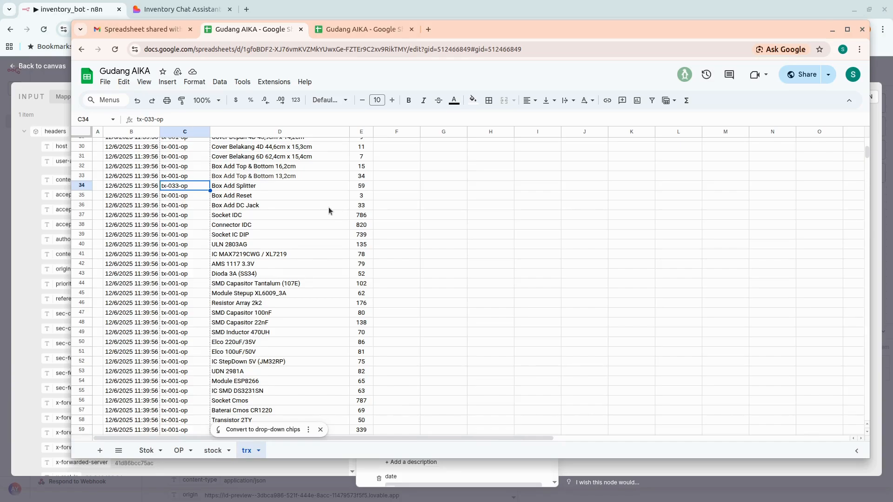
scroll(328, 207, "up", 10)
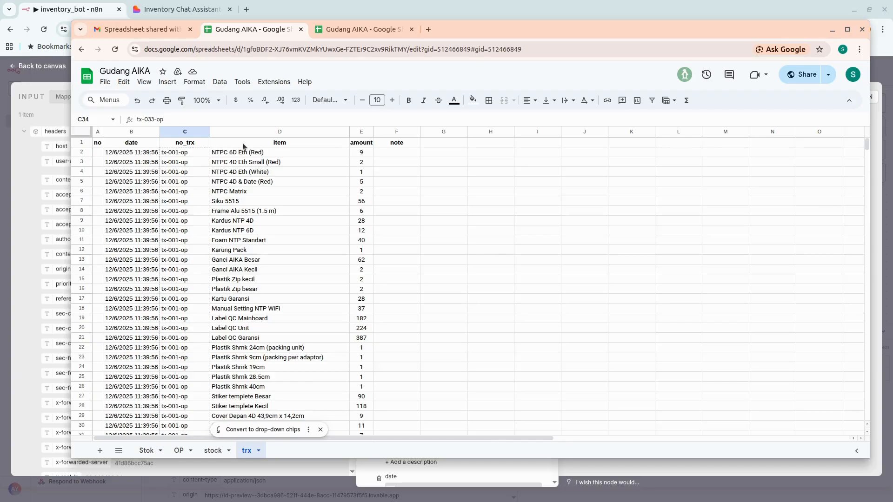
scroll(242, 144, "down", 3)
scroll(232, 146, "up", 3)
scroll(202, 154, "down", 5)
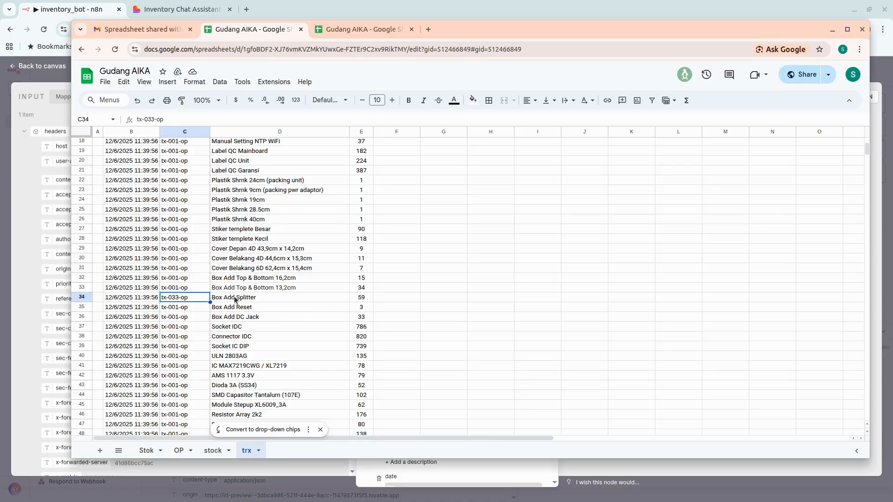
double_click(260, 298)
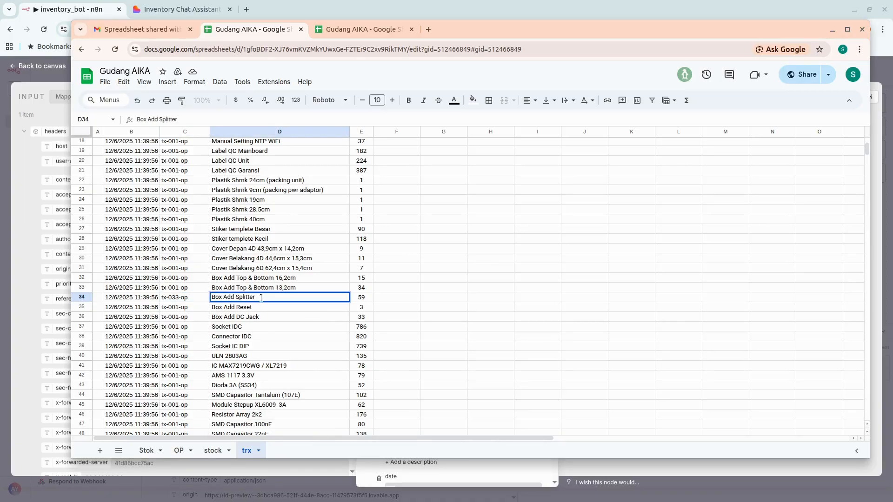
key("ctrl+a")
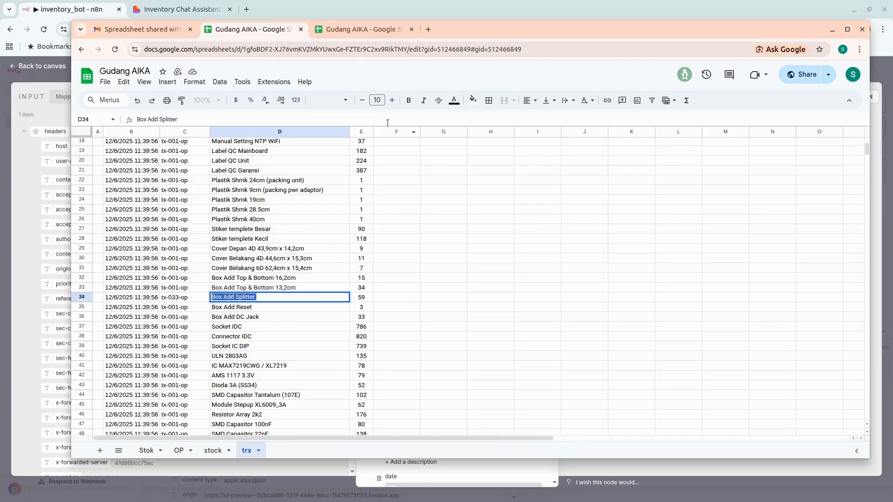
Step: Switch back to n8n, close the update trx tool and save the workflow
left_click(412, 29)
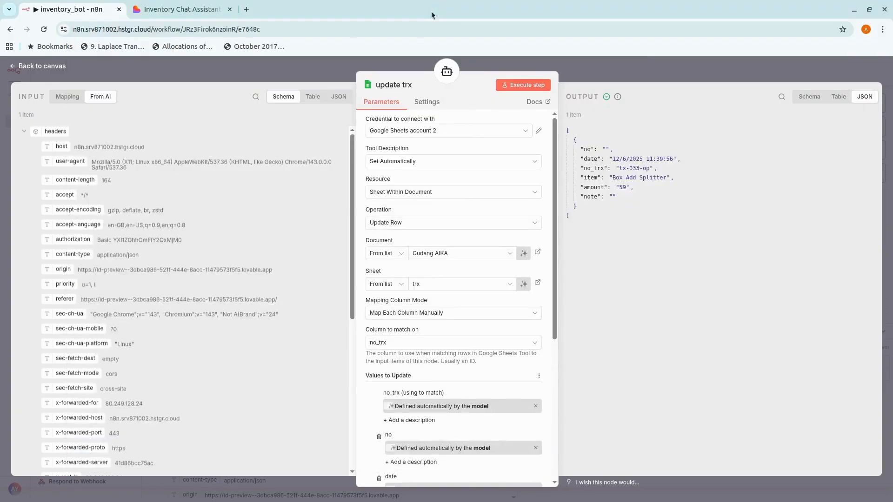
left_click(183, 11)
left_click(66, 4)
left_click(610, 70)
left_click(749, 71)
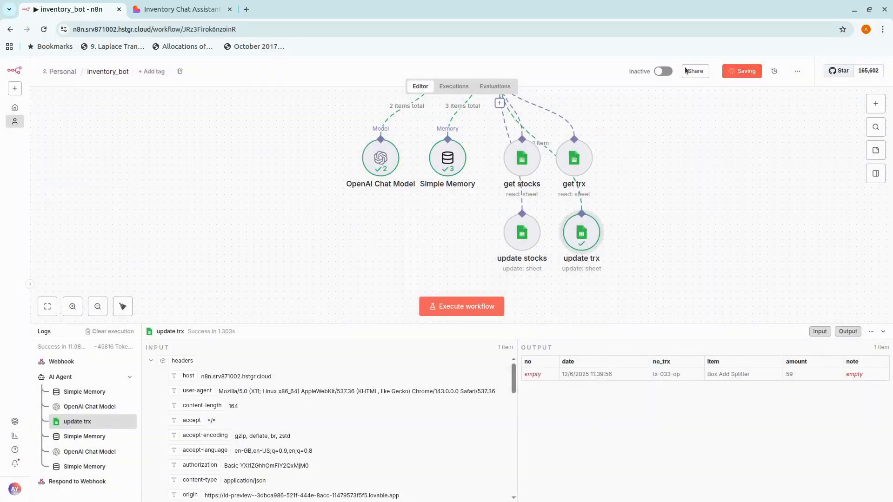
Step: Execute the workflow and send "so the amount of Box Add Splitter is not 59, but 63. can u update?" in Lovable's chat
left_click(461, 306)
left_click(170, 8)
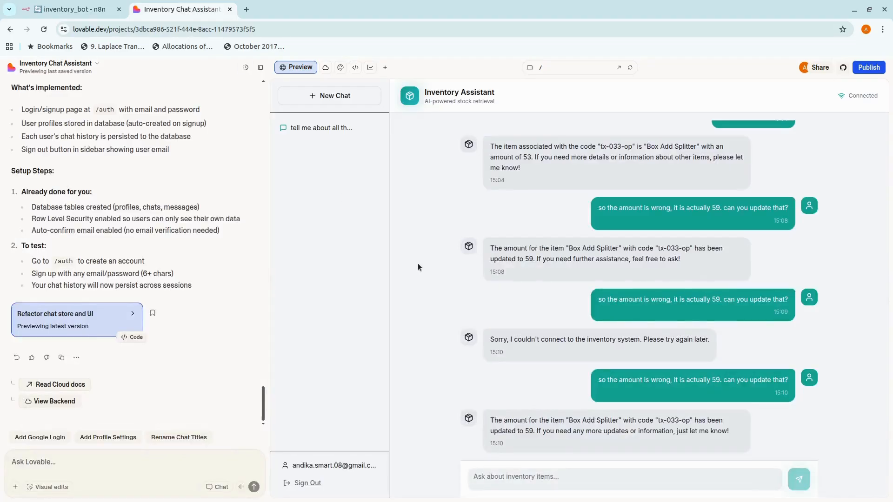
left_click(565, 483)
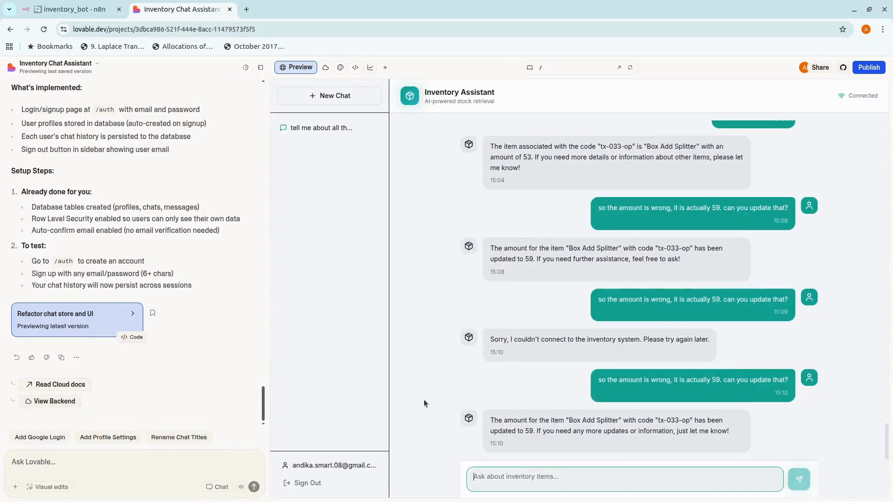
type("s")
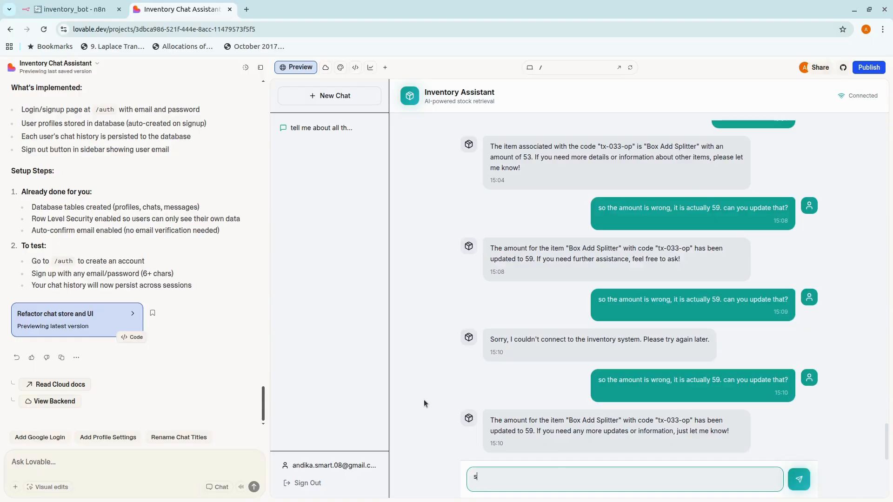
type("o the amount of Box Add Splitter is ")
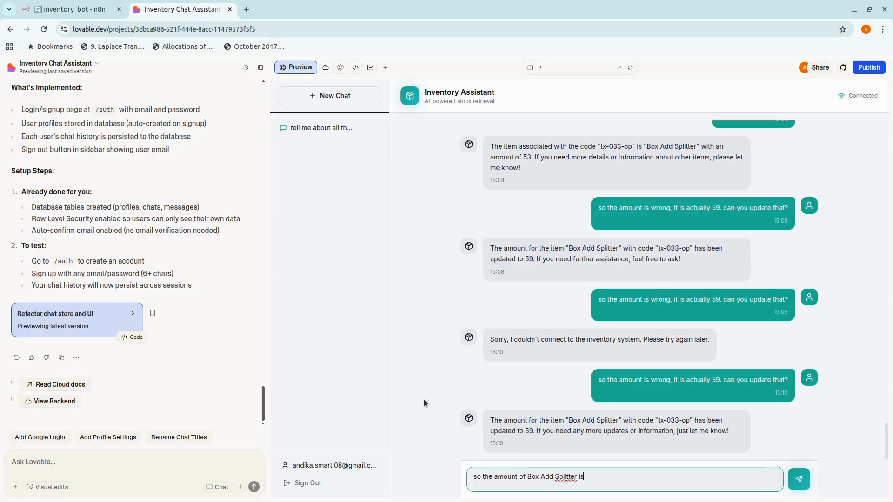
type("not 59, but 63. ca")
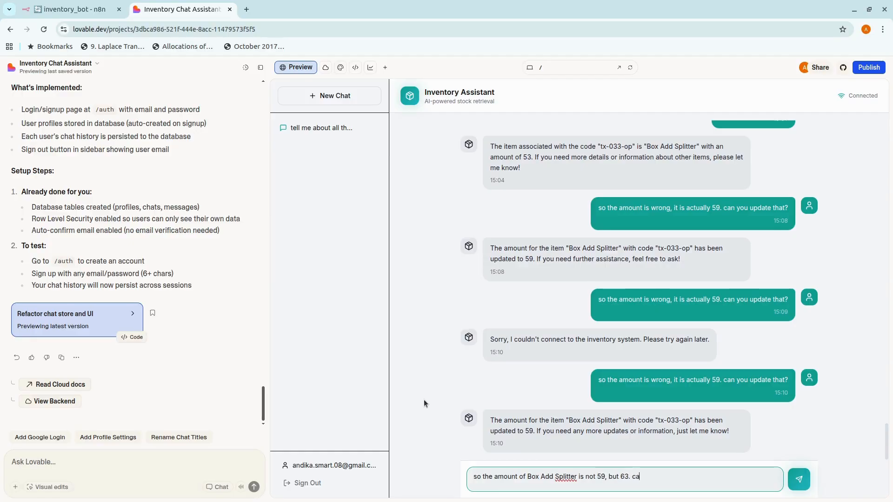
type("n u update?")
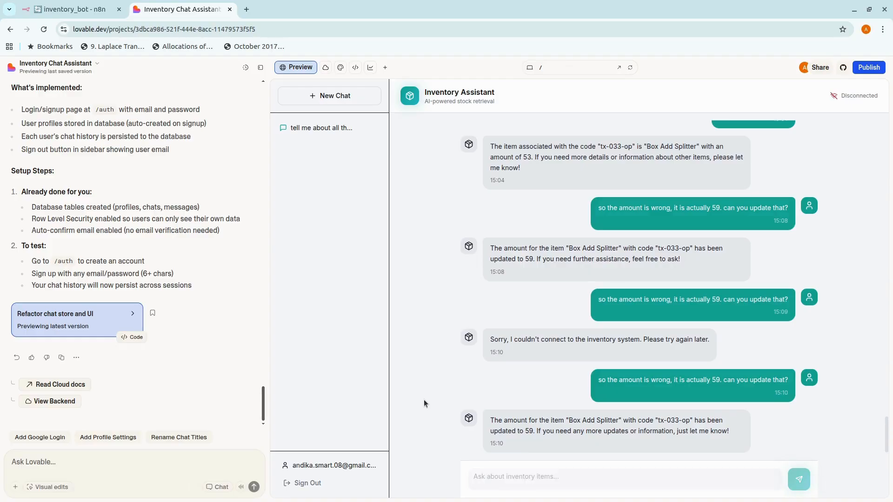
key("Return")
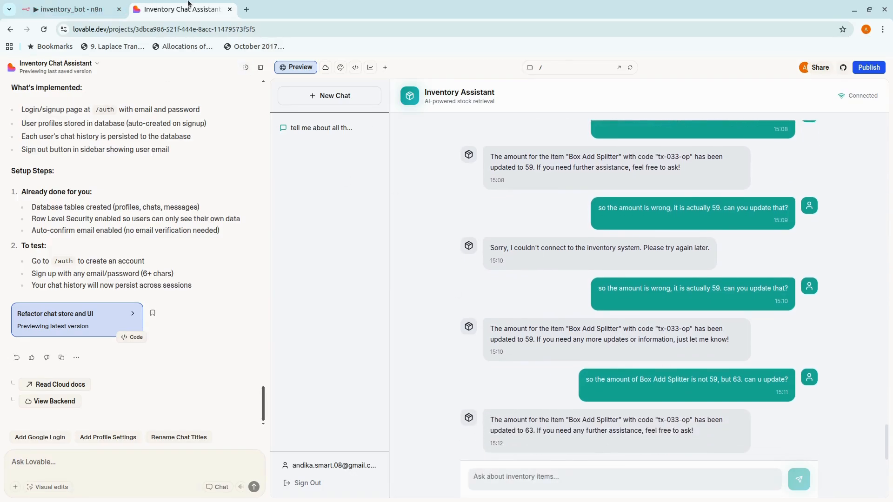
Step: Compare the update trx output in n8n with the Box Add Splitter row in Gudang AIKA's trx sheet and return to n8n
left_click(70, 9)
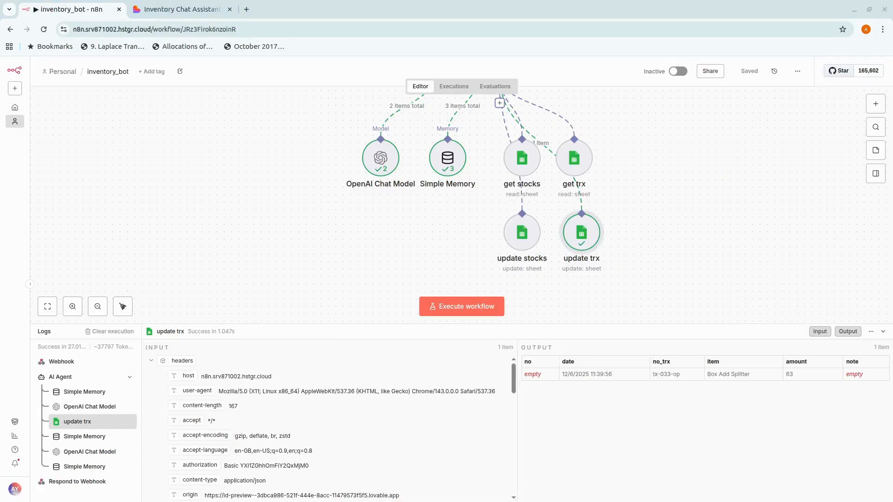
key("alt+Tab")
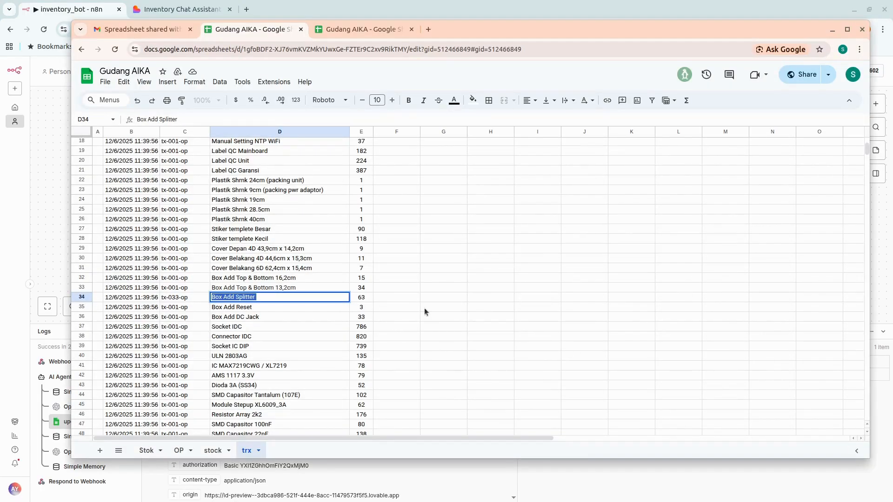
left_click(399, 296)
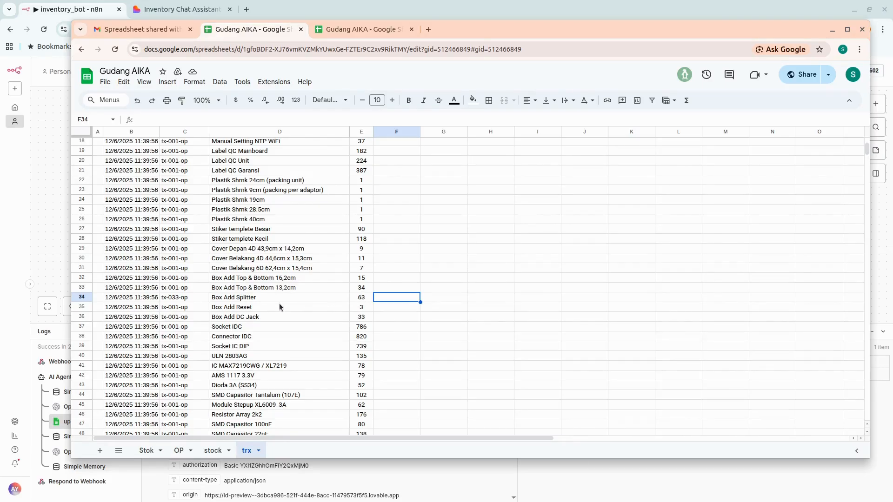
left_click(269, 296)
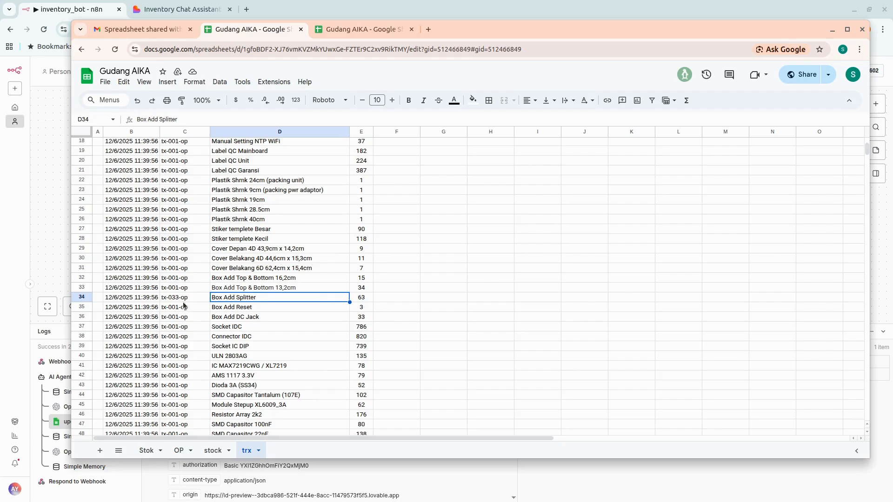
left_click(562, 12)
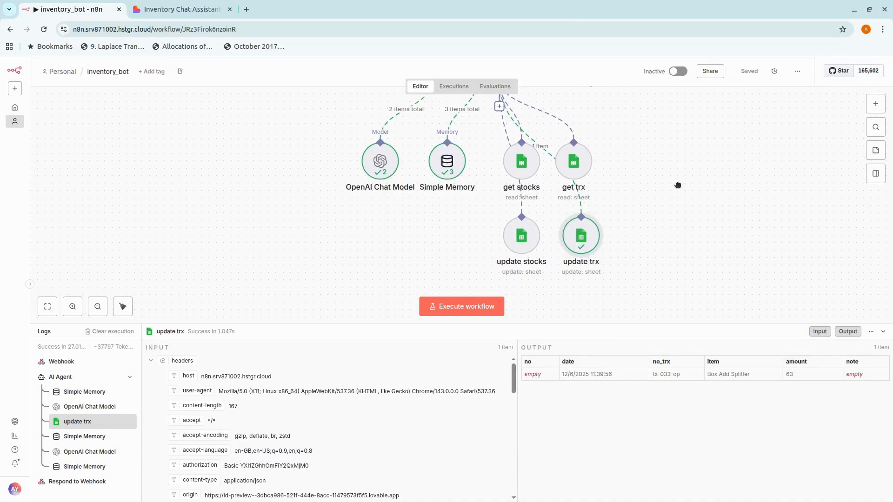
Step: Duplicate the update stocks and update trx nodes together and place the copies in line beside get trx
left_click_drag(648, 236, 624, 239)
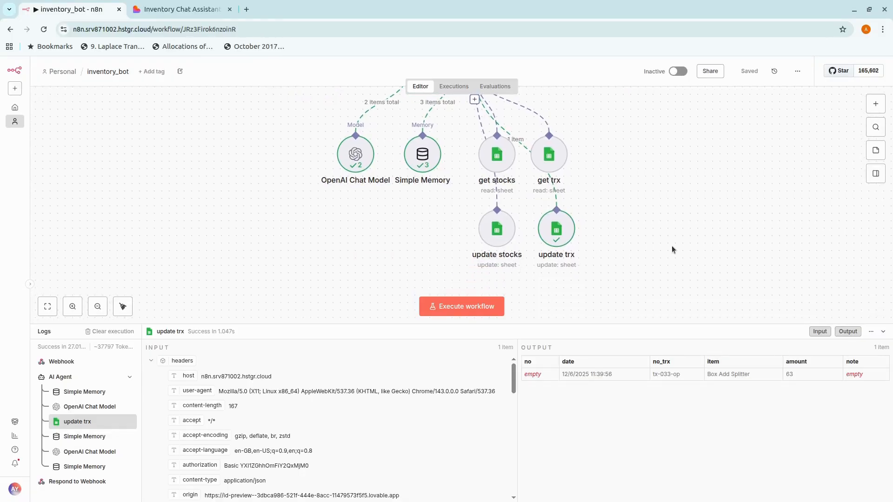
scroll(620, 229, "down", 2)
left_click_drag(484, 255, 558, 246)
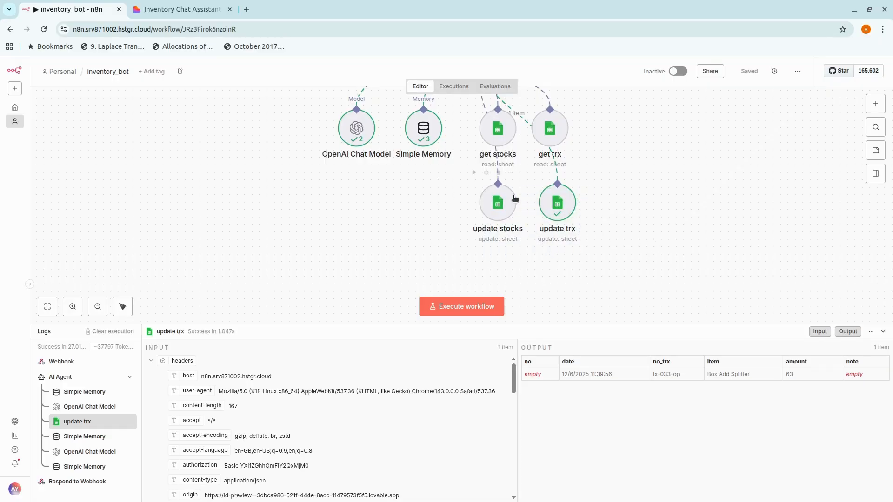
left_click(494, 201)
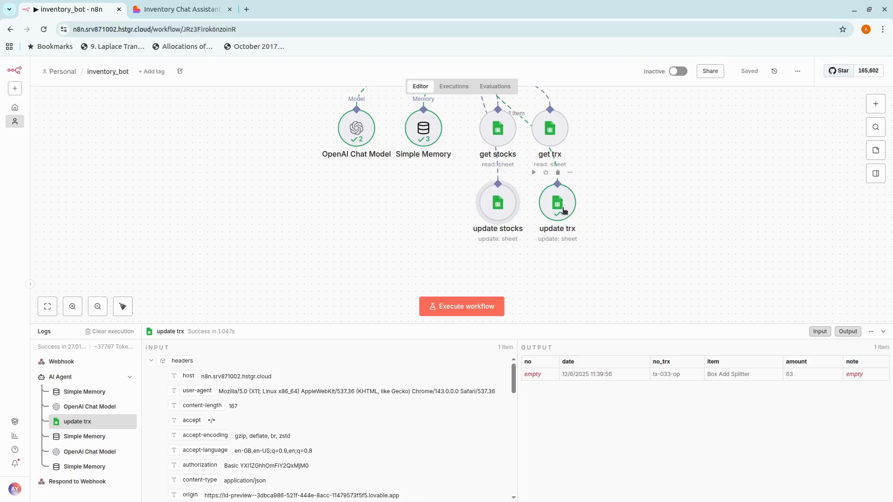
key("ctrl+c")
key("ctrl+v")
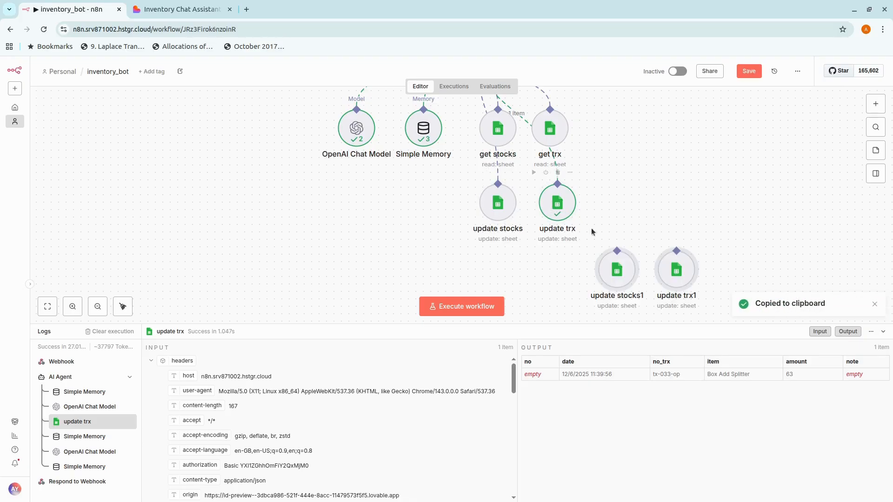
left_click_drag(612, 262, 610, 131)
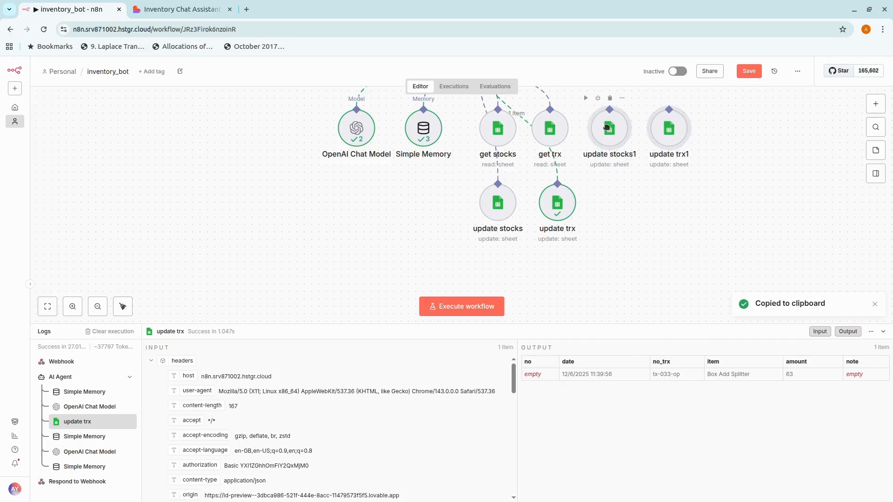
scroll(670, 251, "up", 2)
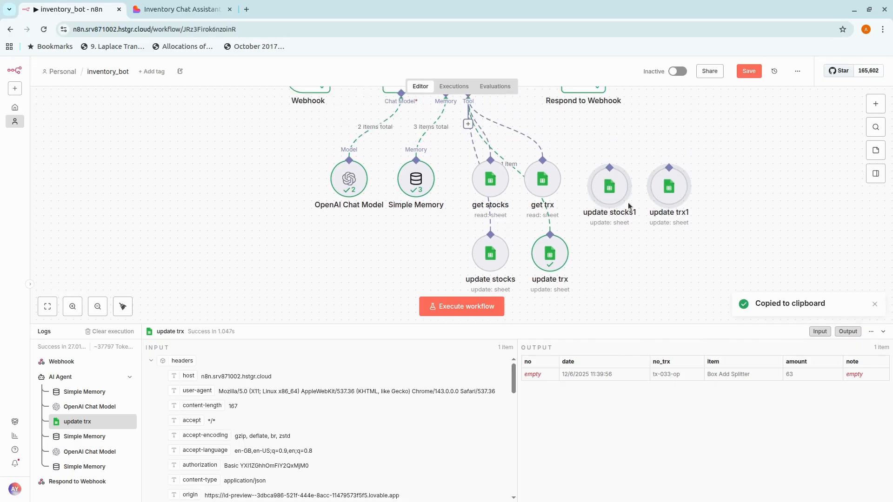
Step: Open the copied update stocks node and rename it "append stocks"
double_click(611, 184)
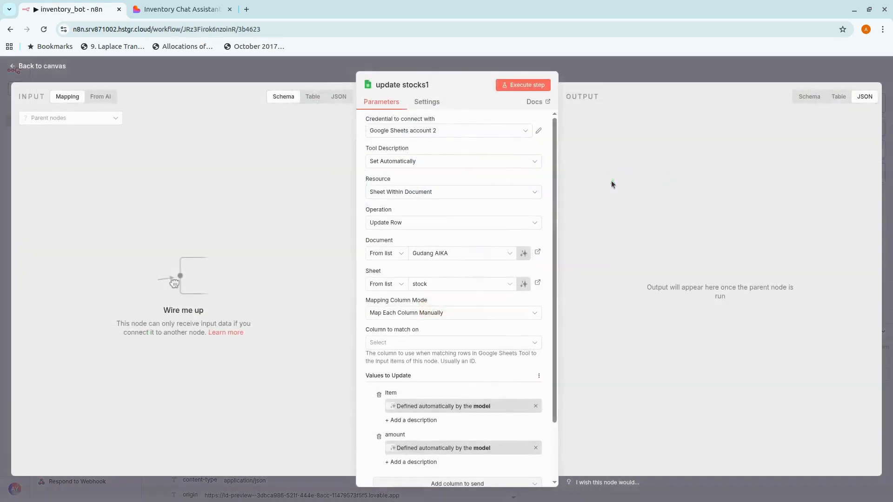
left_click(417, 89)
left_click(426, 84)
key("BackSpace")
double_click(386, 85)
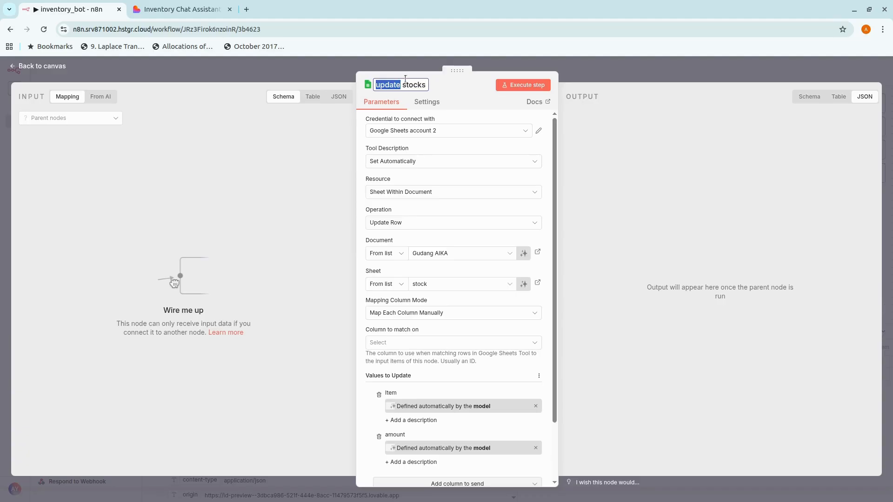
type("append")
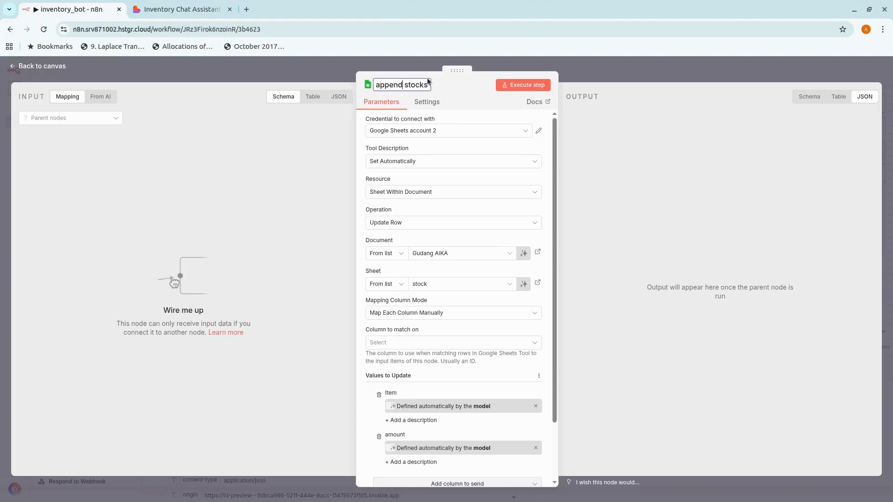
Step: Set the append stocks operation to Append Row and connect the node to the AI Agent's Tool input
left_click(432, 224)
scroll(435, 243, "up", 2)
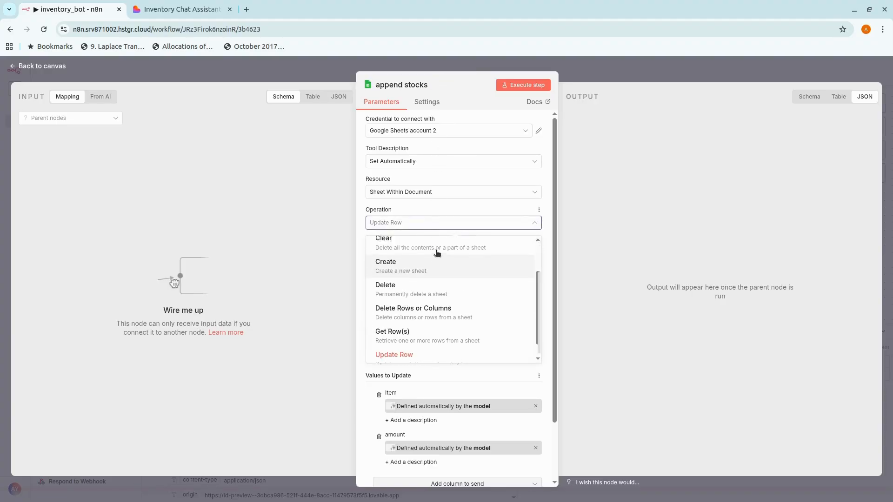
left_click(455, 276)
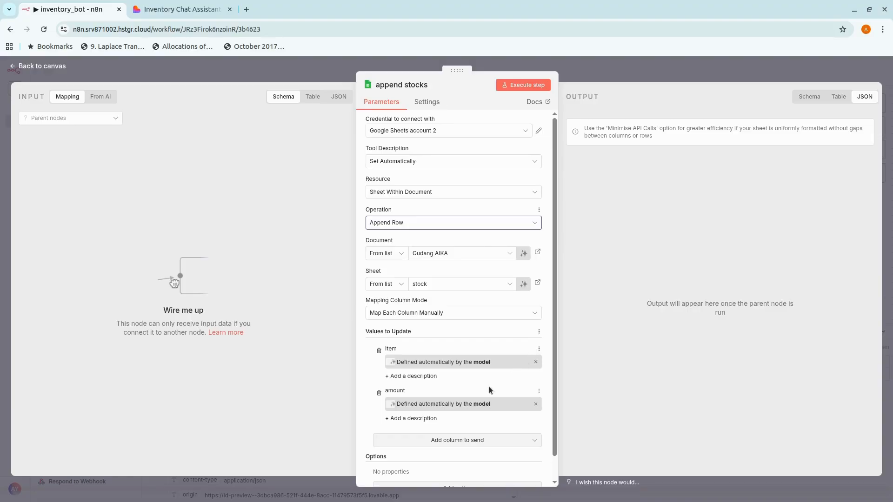
scroll(490, 386, "down", 1)
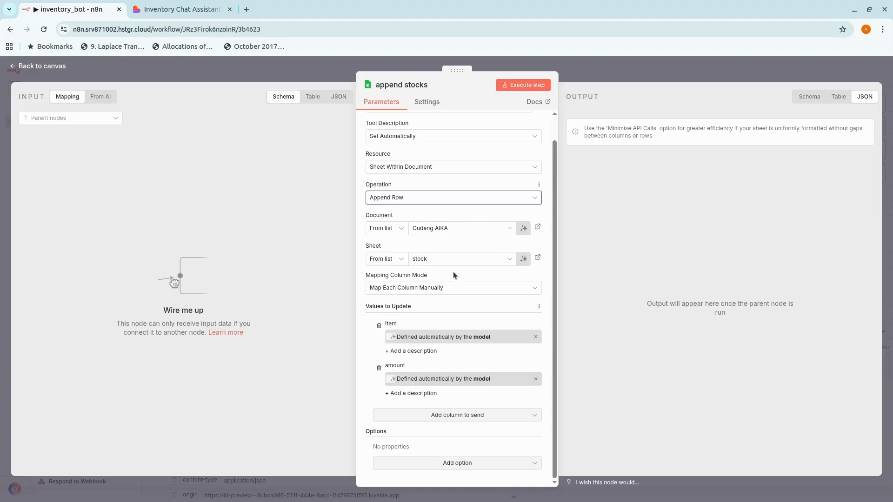
left_click(621, 61)
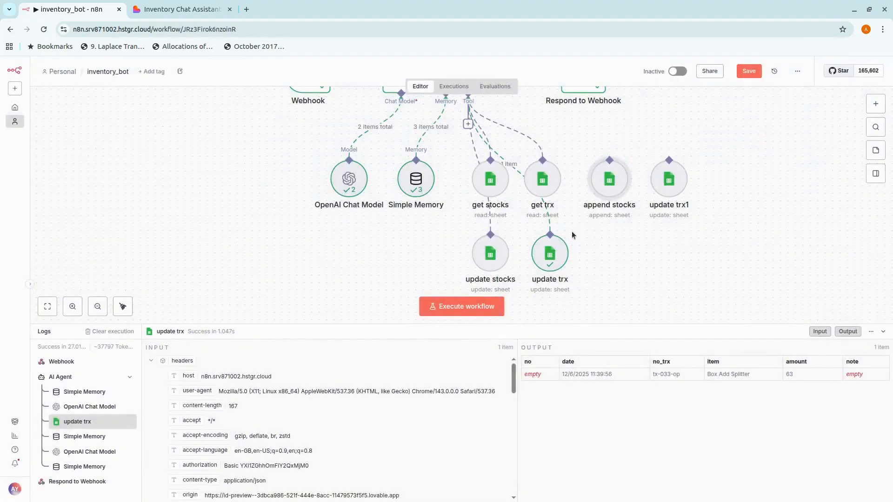
left_click_drag(609, 158, 470, 164)
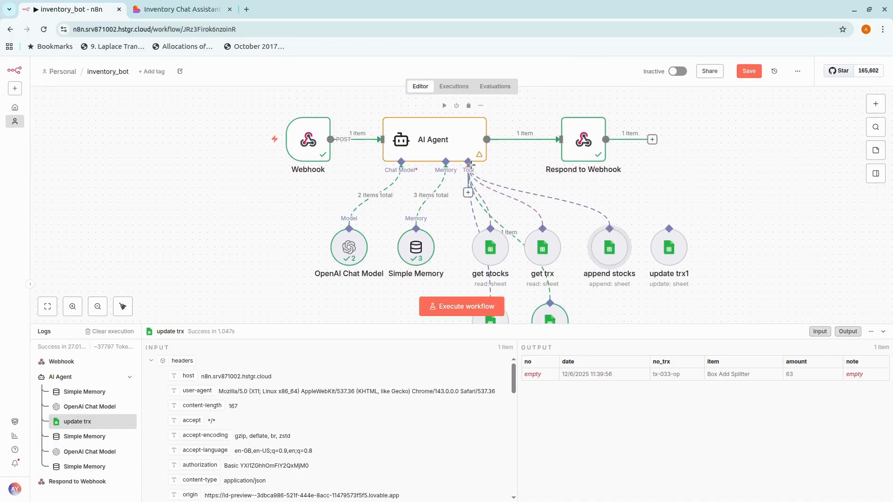
Step: Open the copied update trx node and rename it "append trx"
double_click(669, 247)
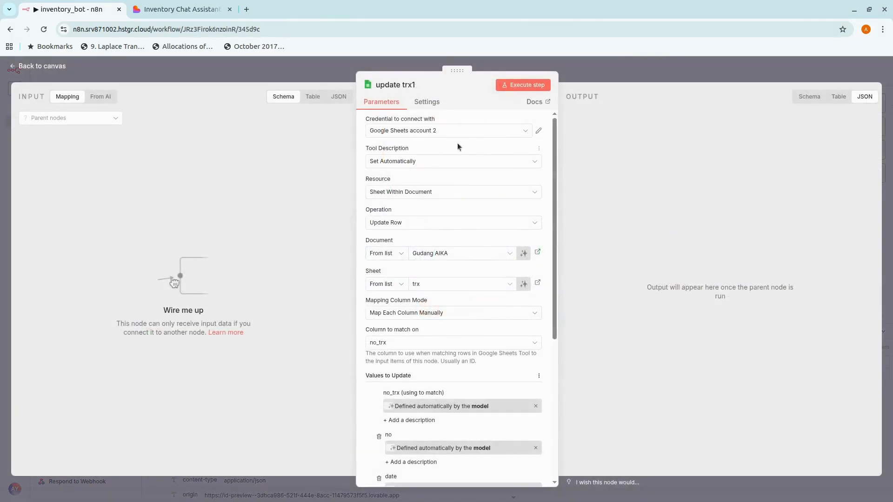
double_click(388, 85)
type("append")
key("BackSpace")
key("Return")
Step: Set the append trx operation to Append Row and review its column values
left_click(430, 224)
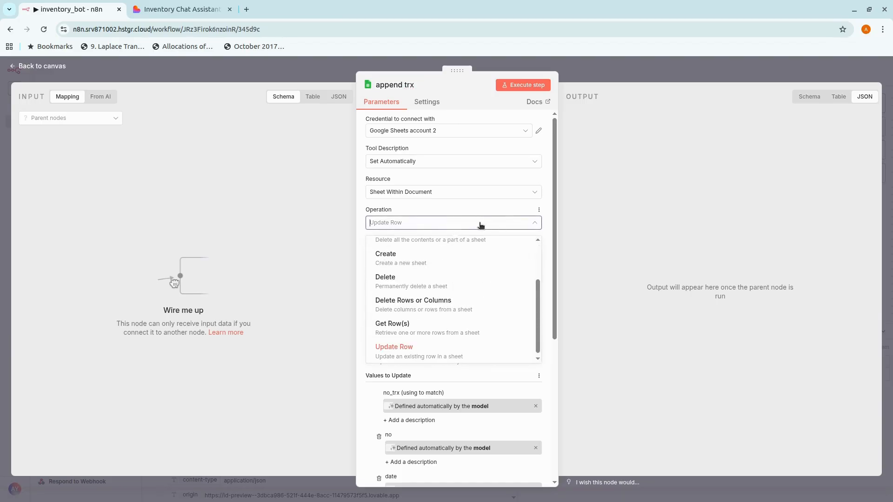
scroll(419, 311, "up", 2)
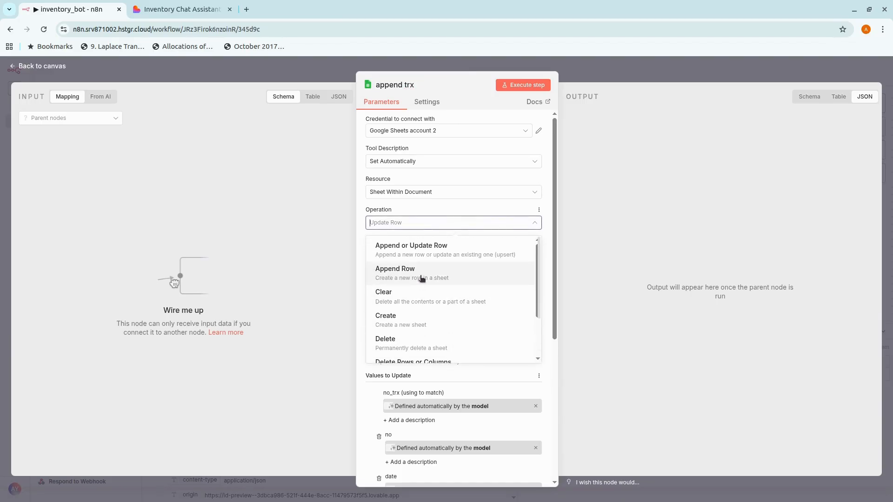
left_click(421, 278)
scroll(509, 409, "down", 3)
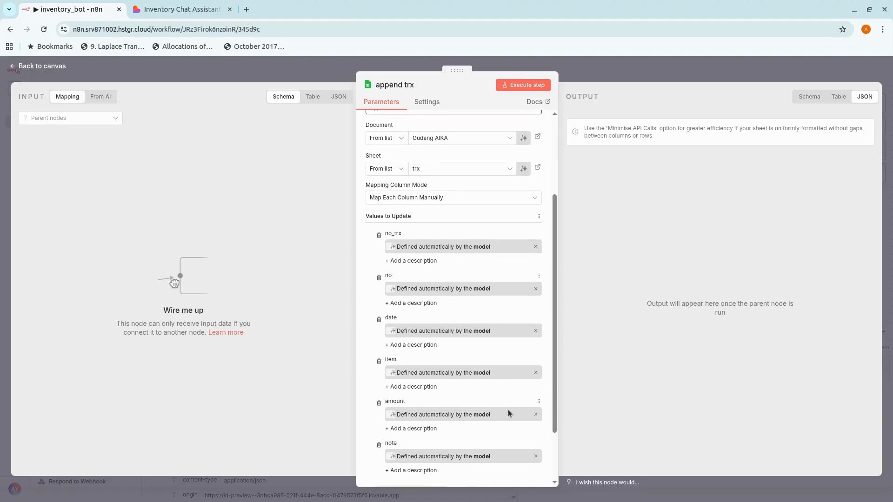
scroll(508, 410, "up", 3)
scroll(507, 401, "down", 1)
scroll(508, 401, "down", 3)
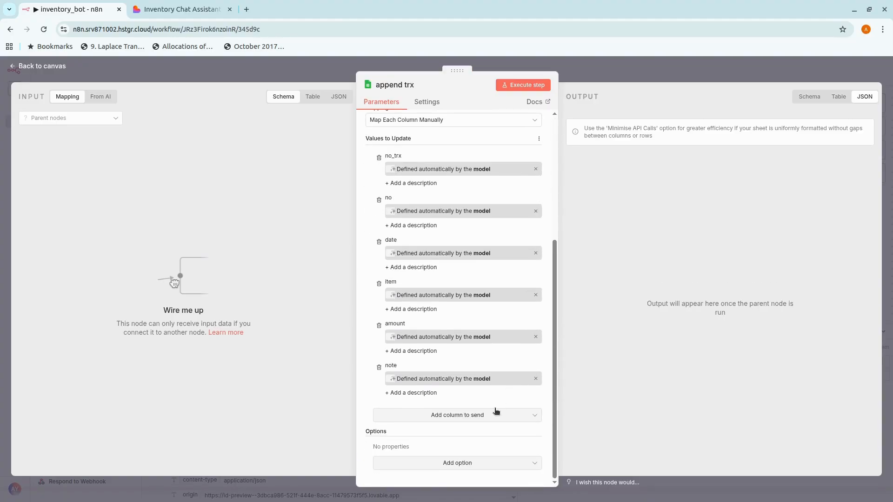
scroll(452, 302, "up", 1)
scroll(452, 303, "up", 1)
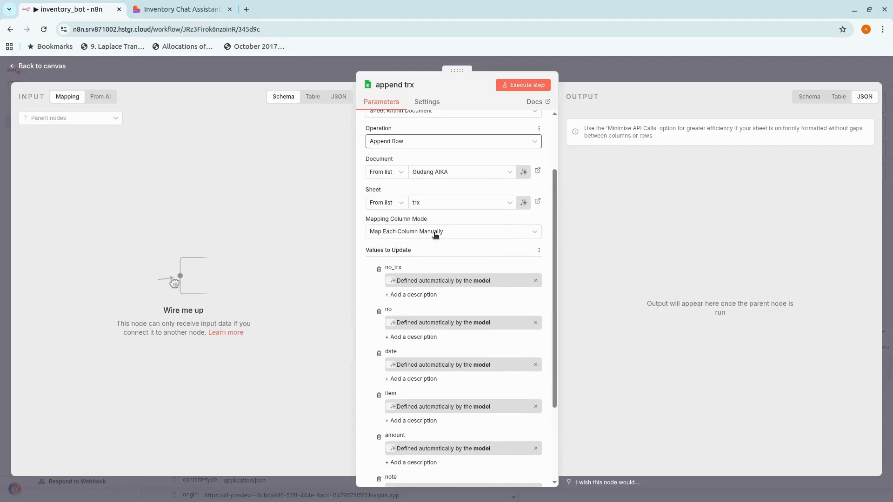
Step: Close append trx, connect it to the AI Agent's Tool input and save the workflow
left_click(621, 71)
left_click_drag(668, 228, 468, 162)
left_click(747, 73)
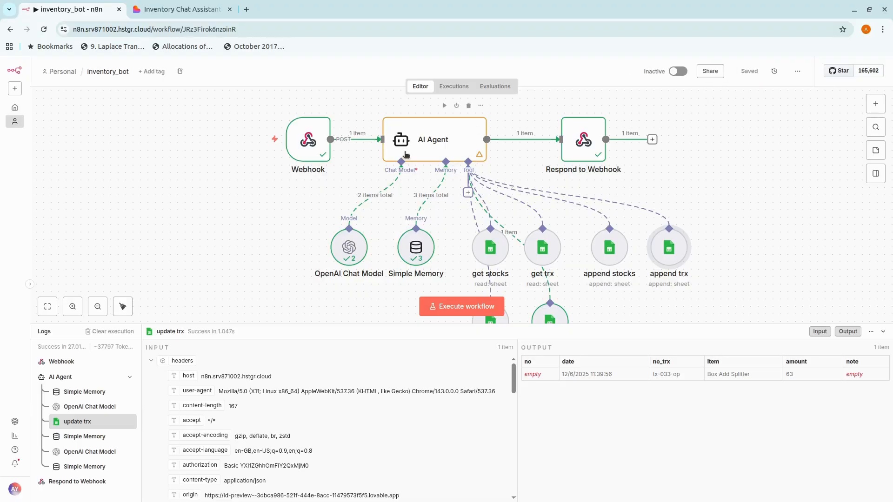
Step: Open the AI Agent's system message as an expanded expression and paste a copy of its update sentence at the end, after a full stop
double_click(424, 146)
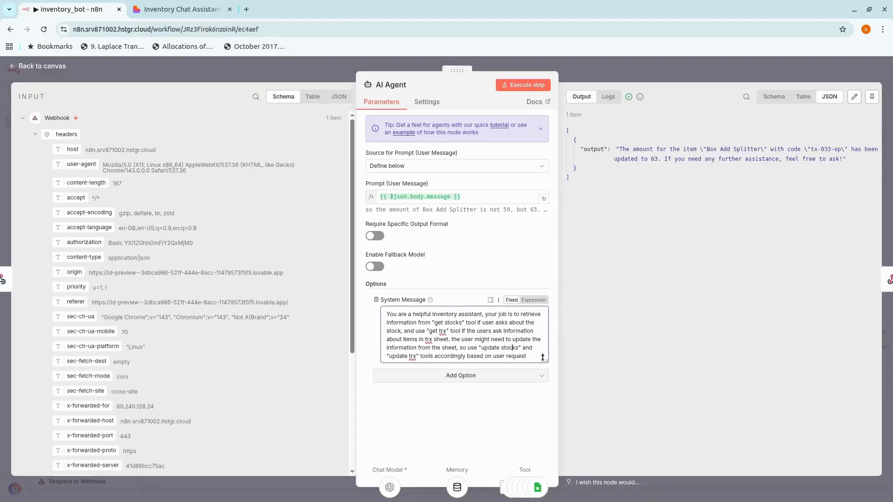
left_click(534, 300)
left_click(516, 376)
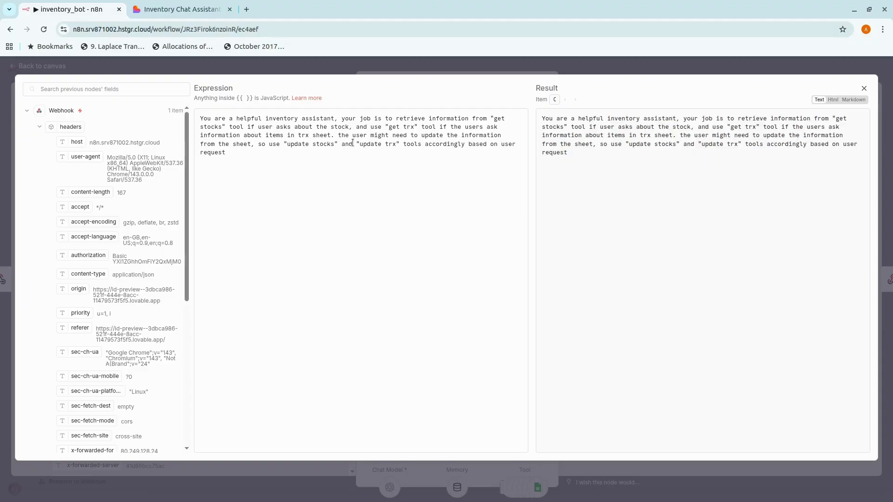
left_click_drag(338, 136, 420, 157)
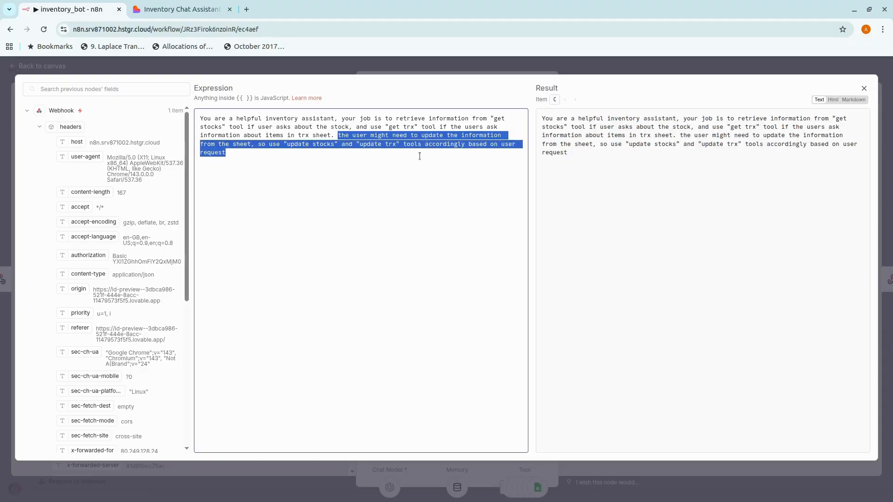
left_click(420, 156)
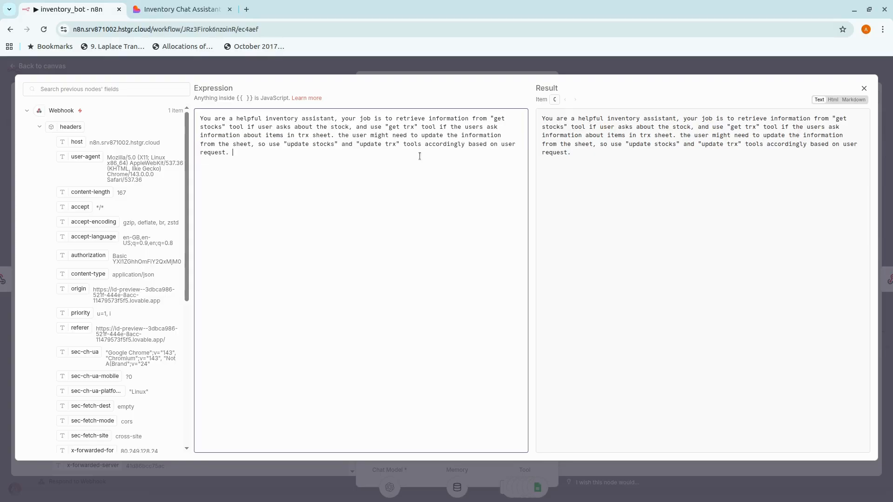
key("ctrl+v")
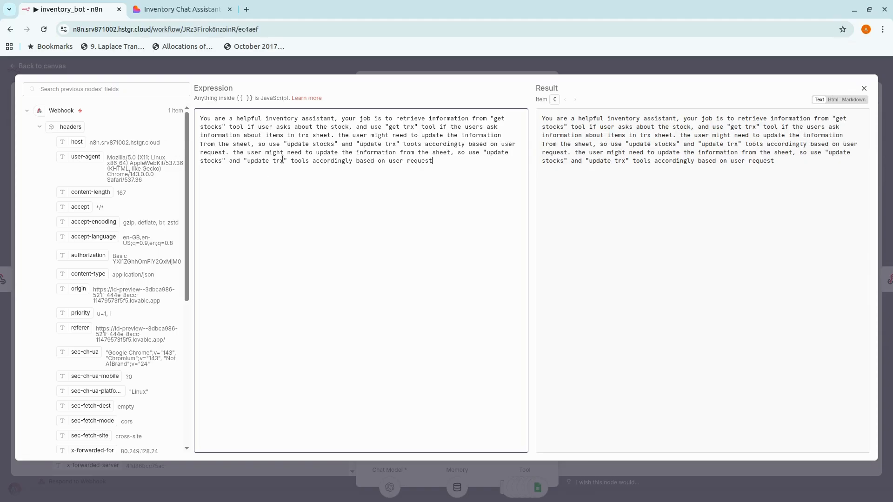
Step: Reword the system message's copied sentence to say "the user might need to append a new row to the sheet"
double_click(325, 154)
type("append")
left_click_drag(342, 152, 414, 151)
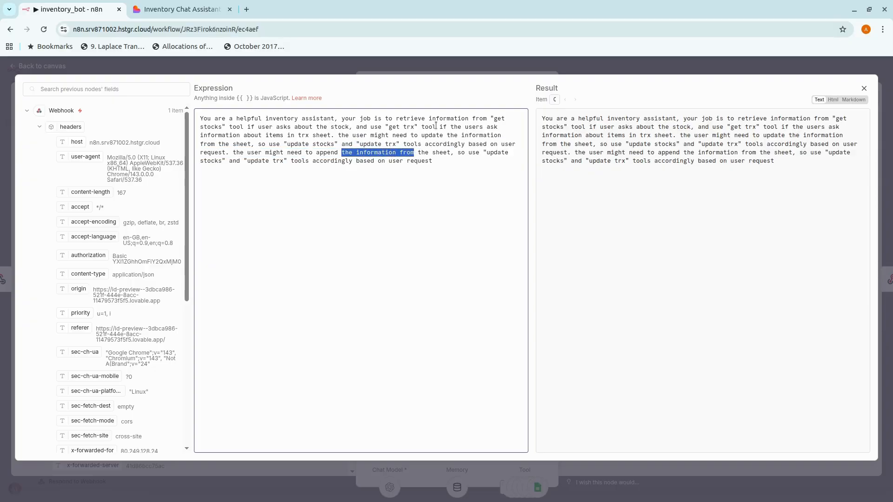
type("a new ")
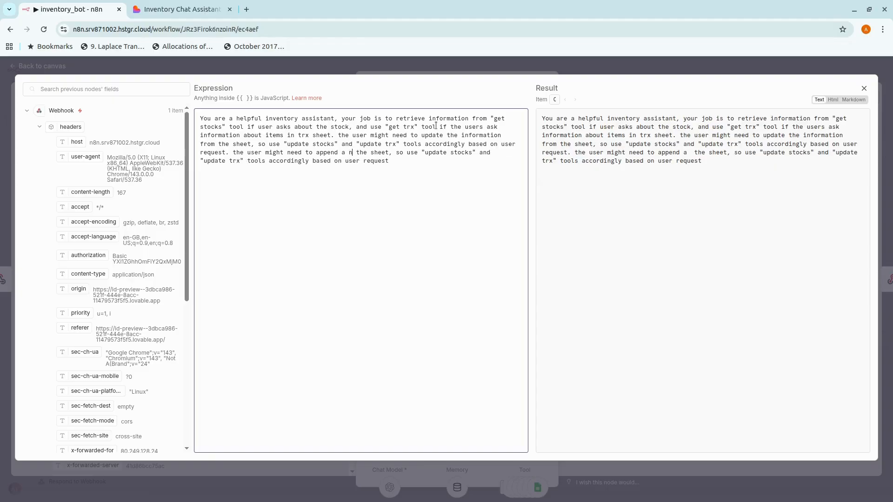
type("row to")
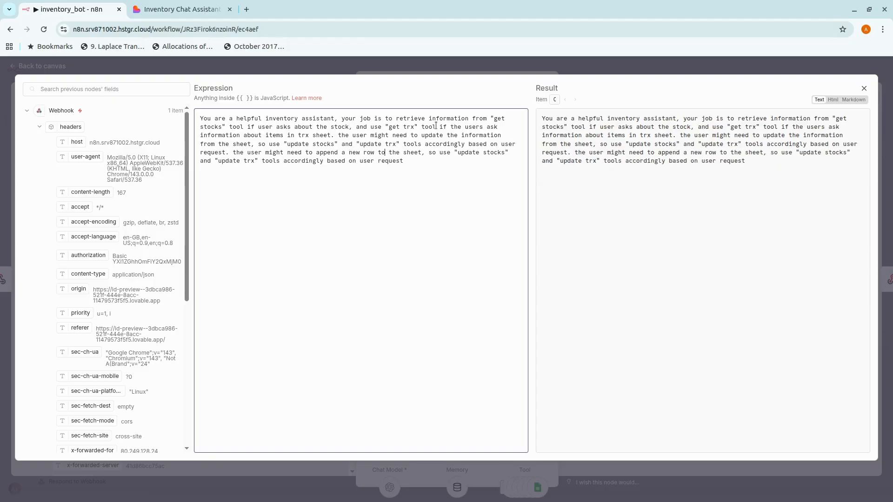
Step: Change that sentence's tool names to "append stocks" and "append trx" and its ending to "based on the user requests."
double_click(463, 152)
type("append")
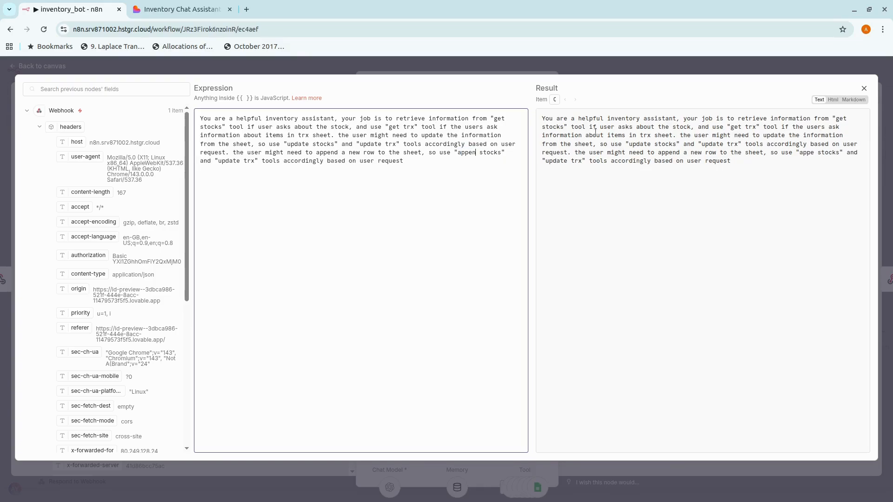
double_click(228, 161)
type("appen")
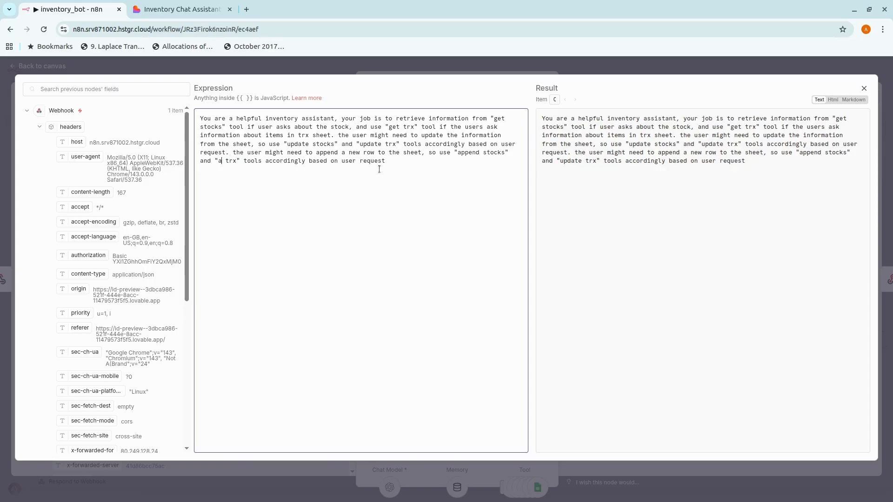
type("d")
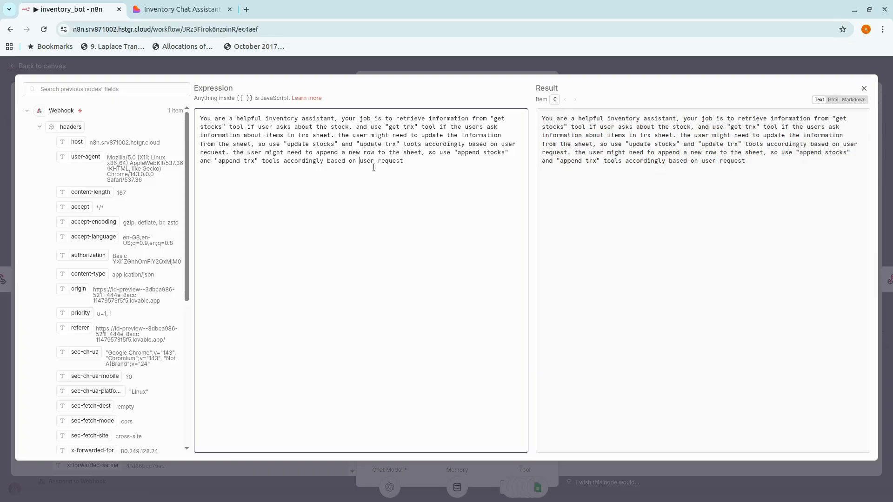
type("the")
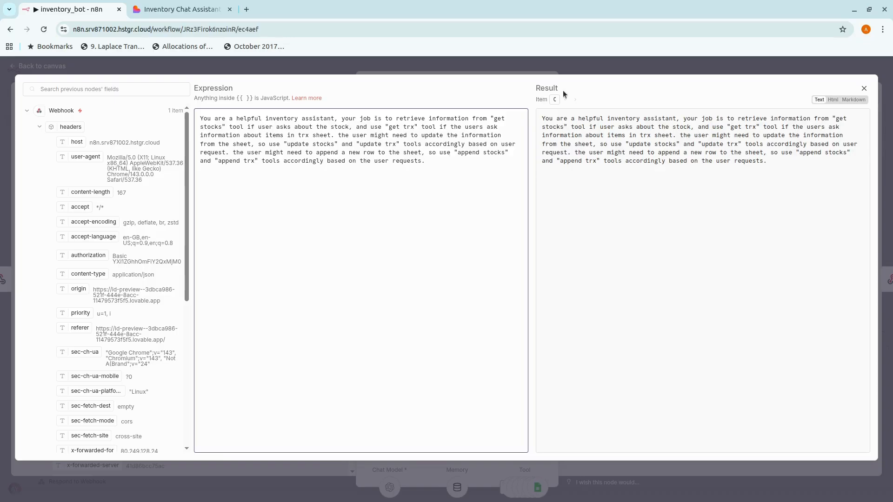
Step: Close the expression editor and the AI Agent settings, and save the inventory_bot workflow
left_click(571, 57)
left_click(632, 58)
left_click(746, 71)
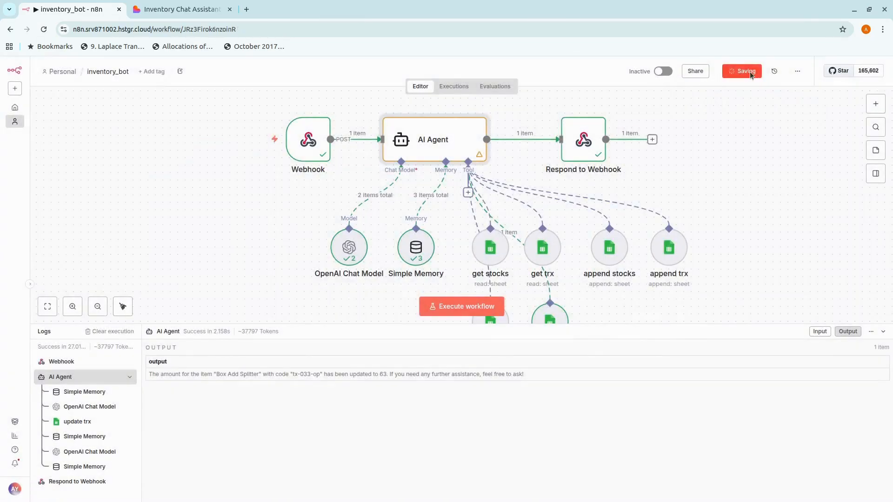
left_click_drag(764, 219, 759, 165)
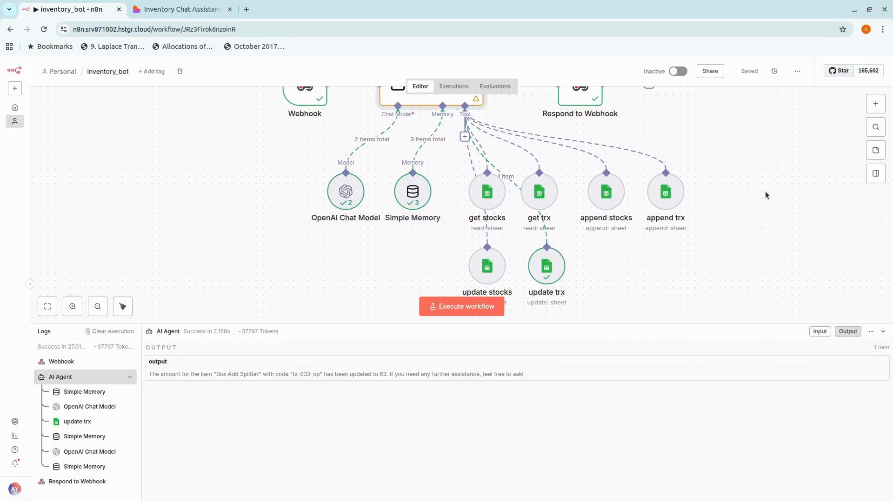
mouse_move(680, 206)
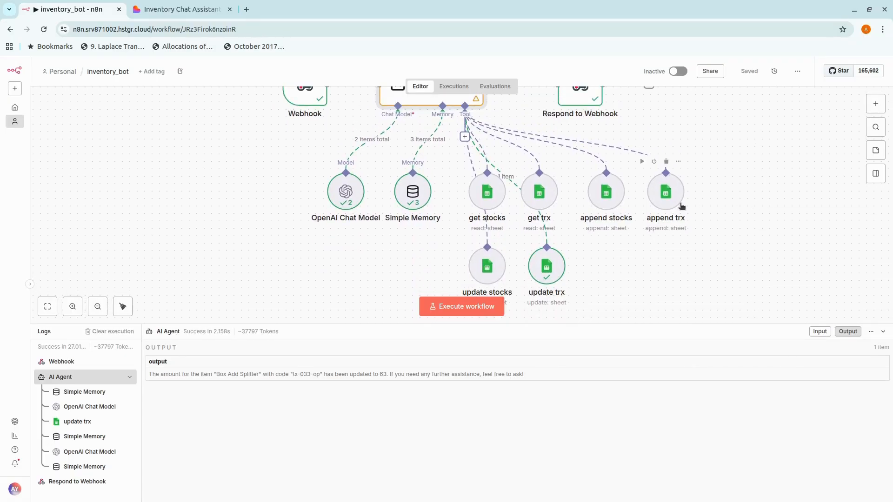
Step: Start a test execution of the inventory_bot workflow and switch to the Inventory Assistant chat in Lovable
left_click(178, 9)
left_click(73, 9)
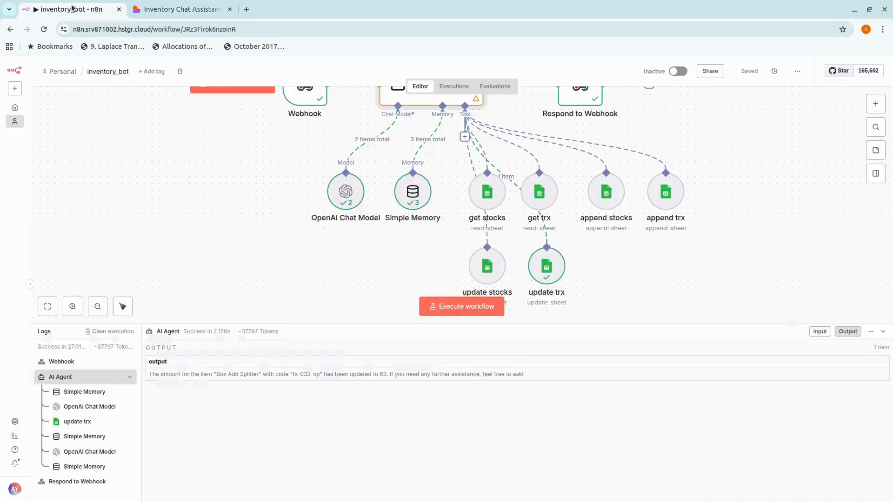
left_click(462, 306)
left_click(178, 9)
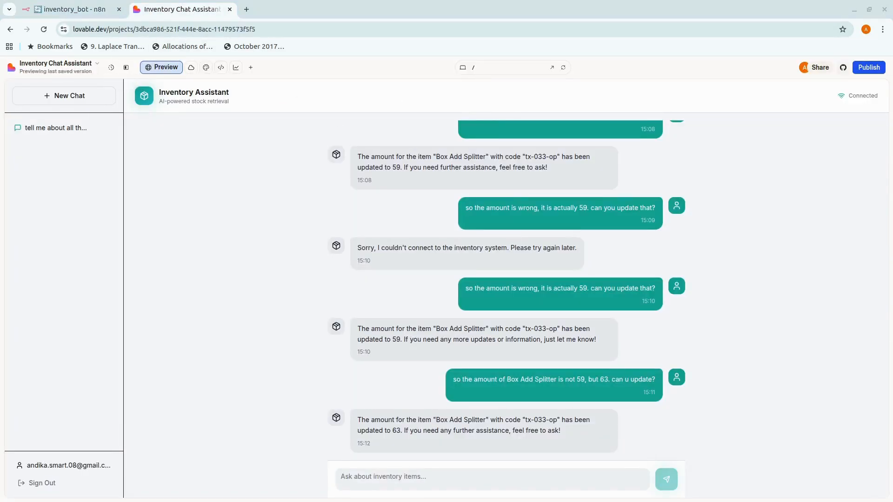
Step: Examine the last rows of the trx and stock sheets in the Gudang AIKA spreadsheet and return to the chat
key("alt+Tab")
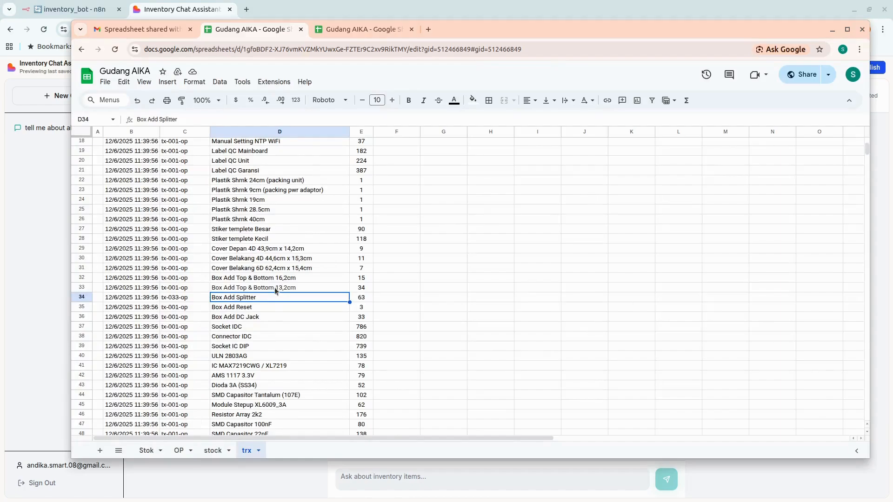
scroll(274, 296, "down", 3)
scroll(273, 296, "down", 15)
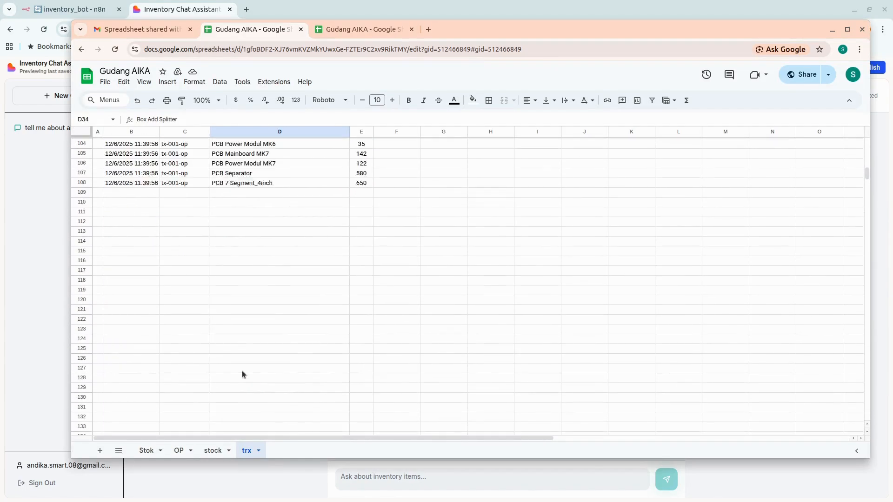
scroll(242, 370, "up", 1)
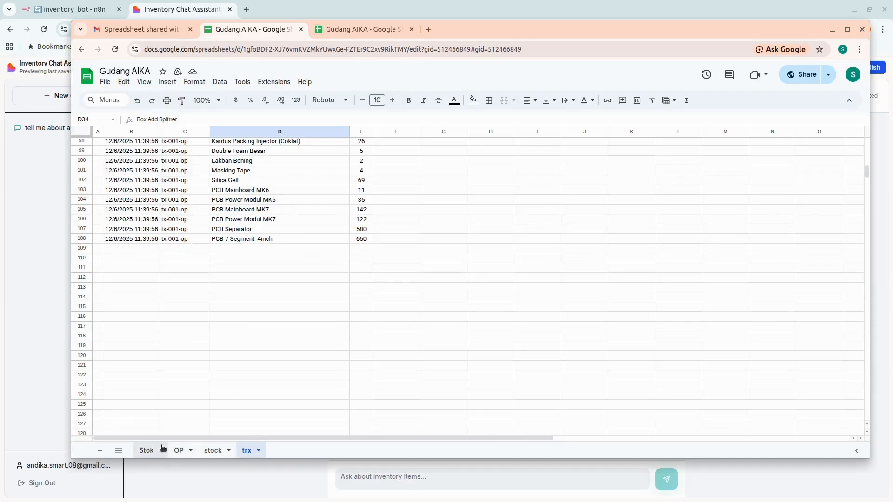
left_click(213, 451)
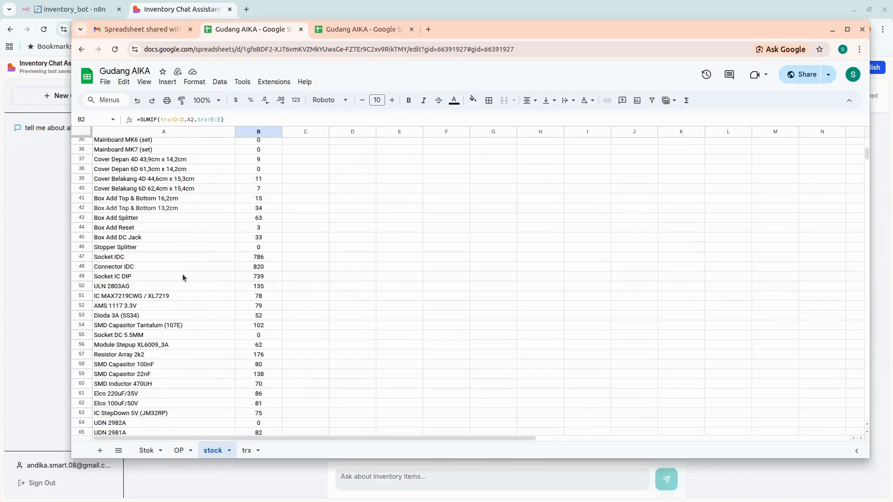
scroll(182, 277, "down", 17)
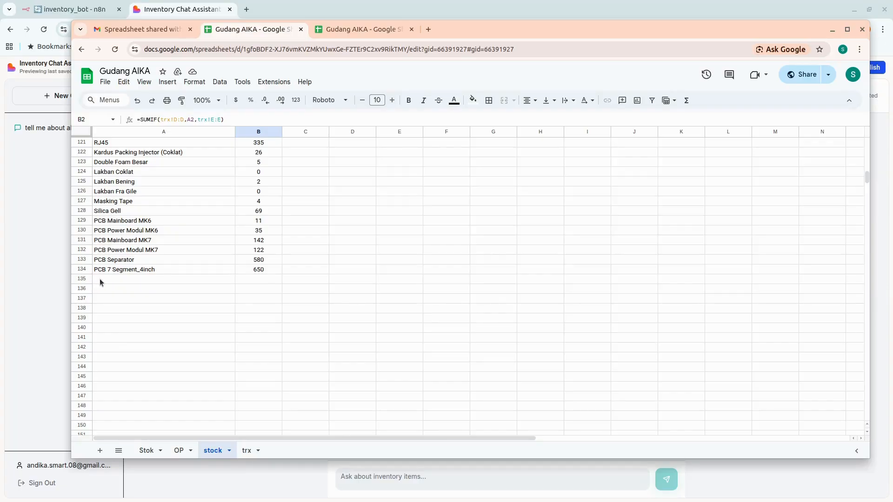
left_click(33, 270)
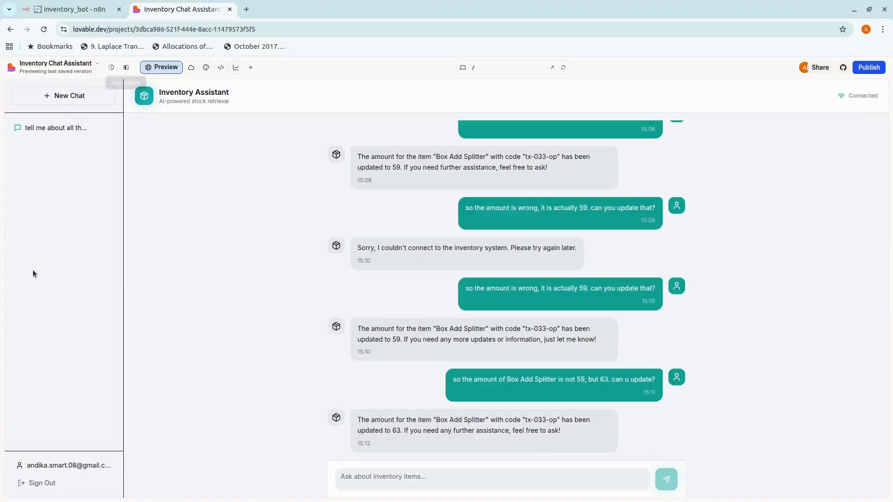
Step: Send the chat message "i ve got a new item from the supplier. can you add 100k ohm resistor with 20 amounts to the stock inventory? thnks"
left_click(484, 480)
type("i v")
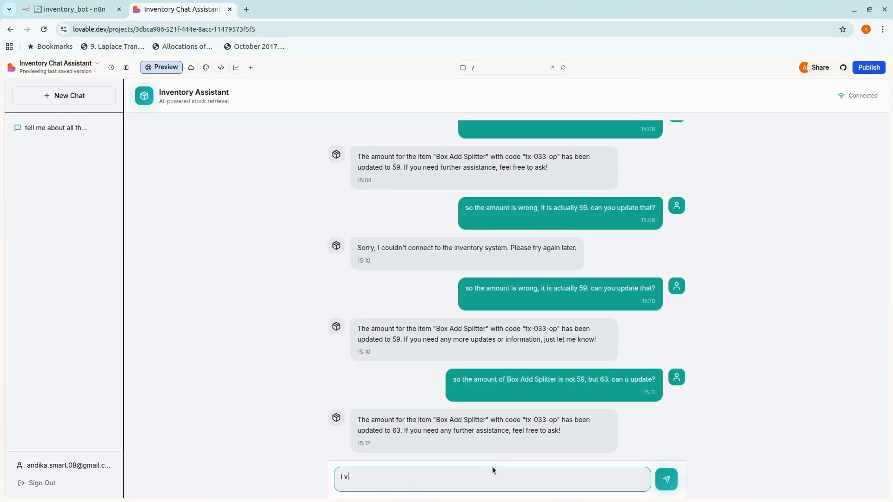
type("e got a new item from the supplier.")
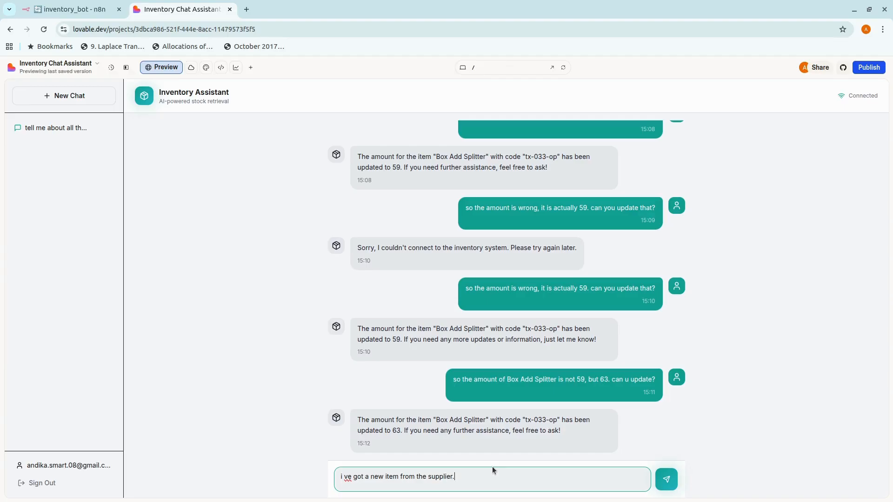
type(" can you add resist")
key("Left")
key("Left")
key("Left")
type("100k ohm")
key("Right")
key("Right")
key("Right")
key("Right")
key("Right")
type("with 20 amounts")
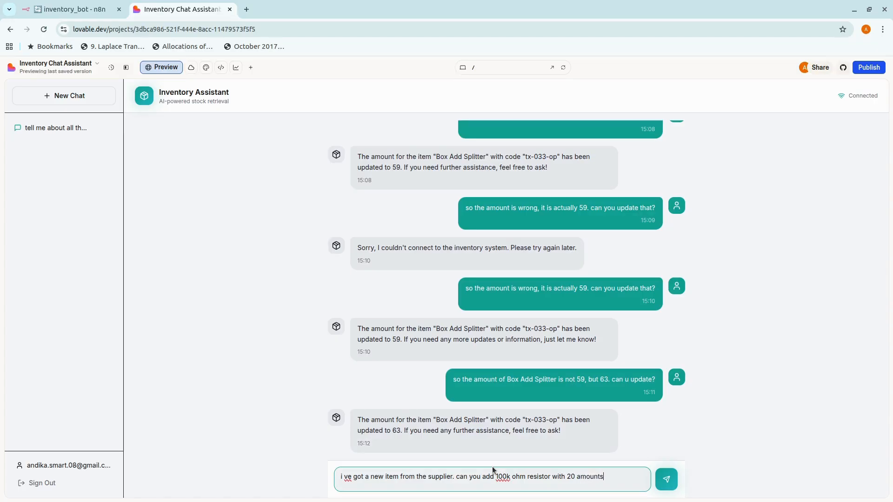
type(" to the stocks")
key("BackSpace")
key("BackSpace")
type("inventory? thnks")
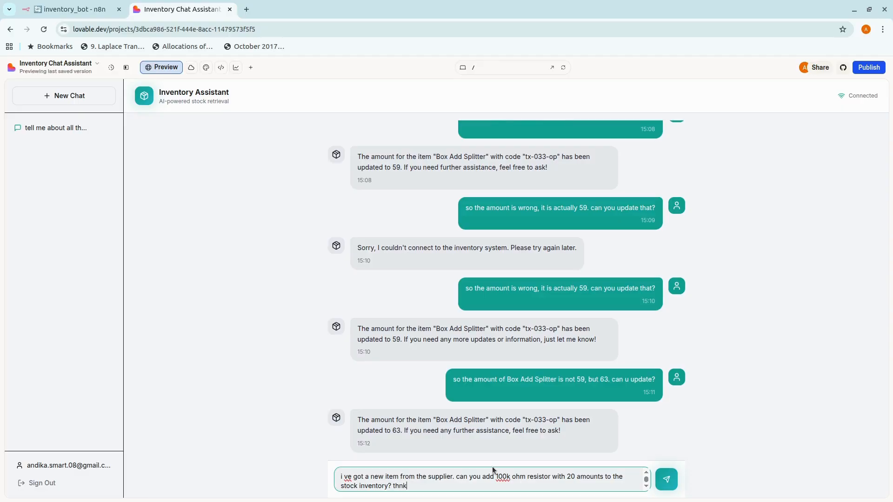
left_click(670, 482)
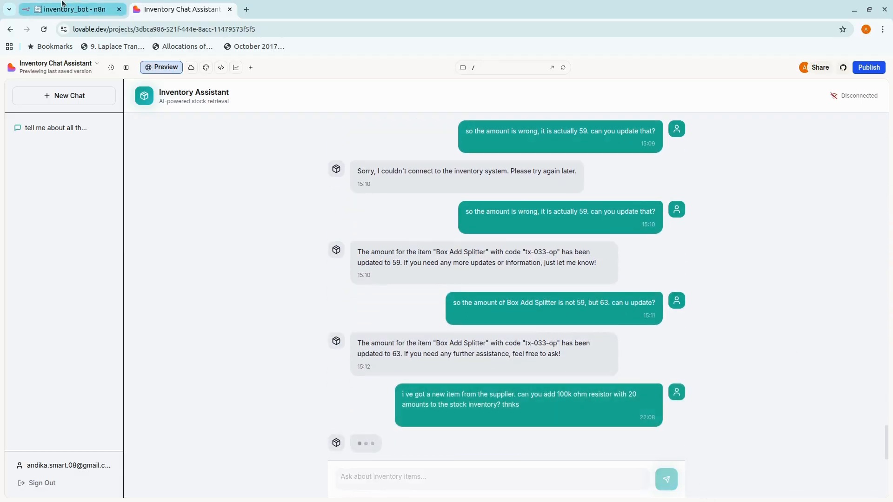
Step: Check the running inventory_bot execution in n8n and read the assistant's reply in the Lovable chat
left_click(75, 9)
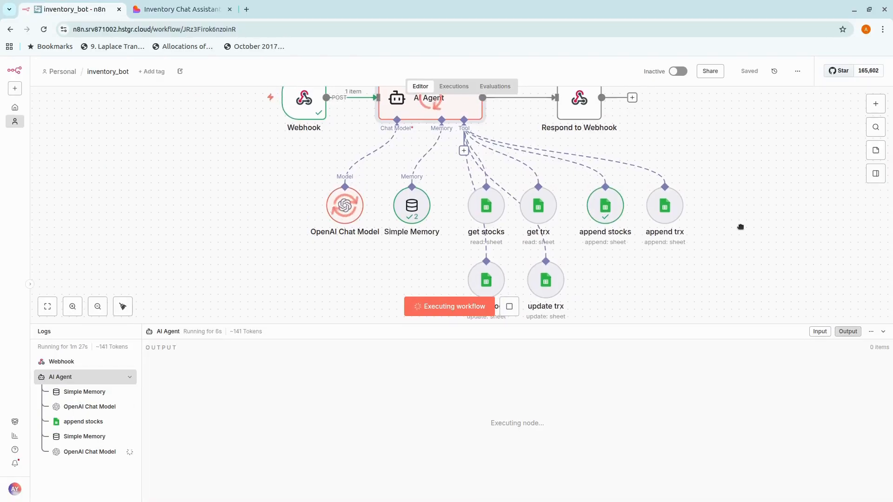
left_click(178, 9)
scroll(461, 285, "down", 2)
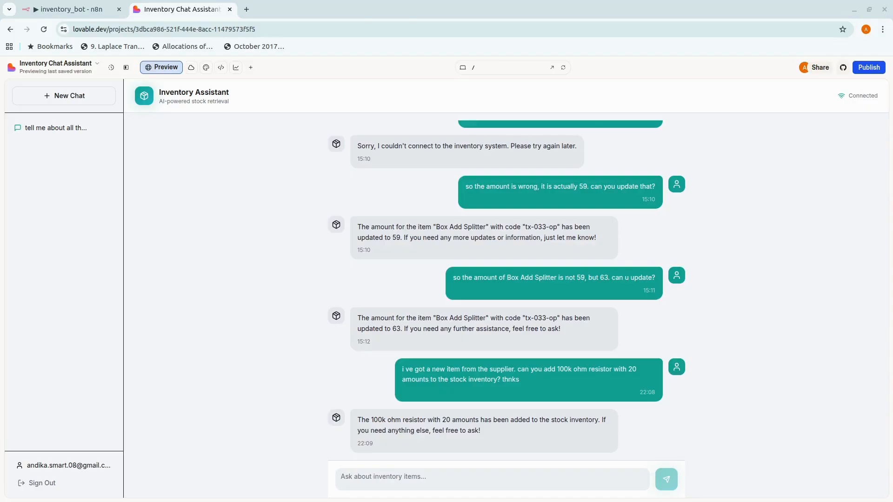
Step: Check the ends of the stock and trx sheets in Gudang AIKA for the 100k ohm resistor and return to the chat
key("alt+Tab")
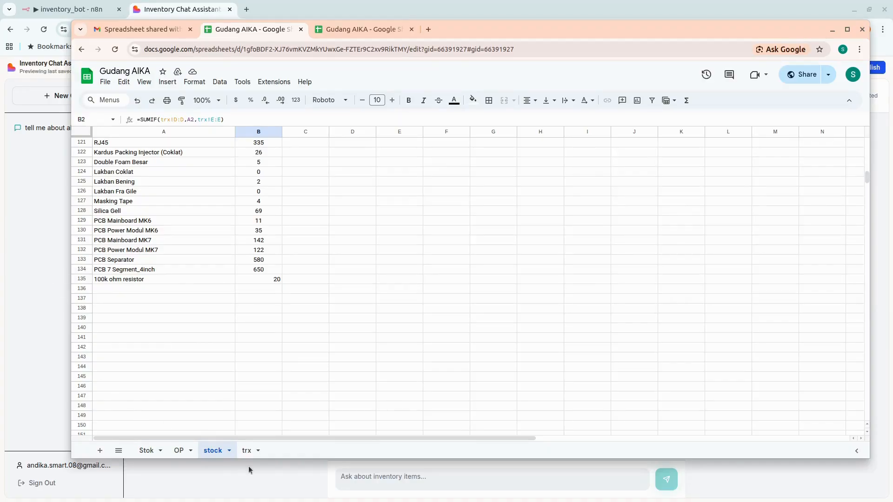
left_click(248, 452)
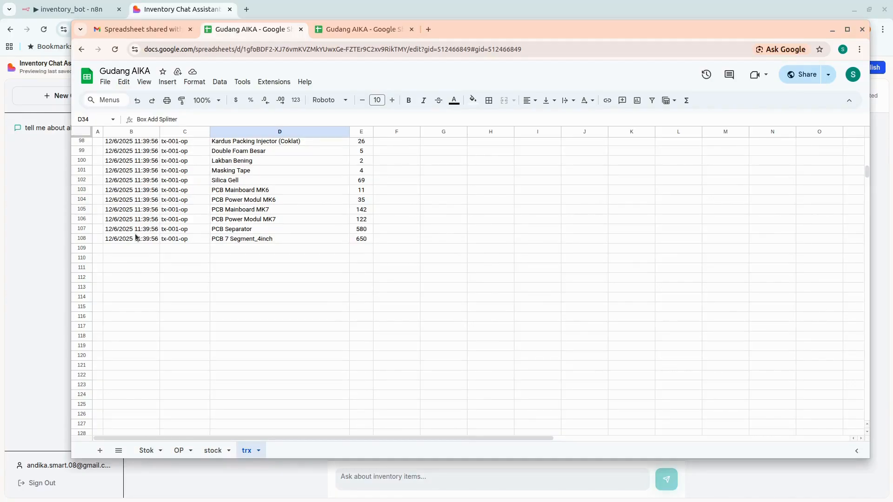
left_click(36, 177)
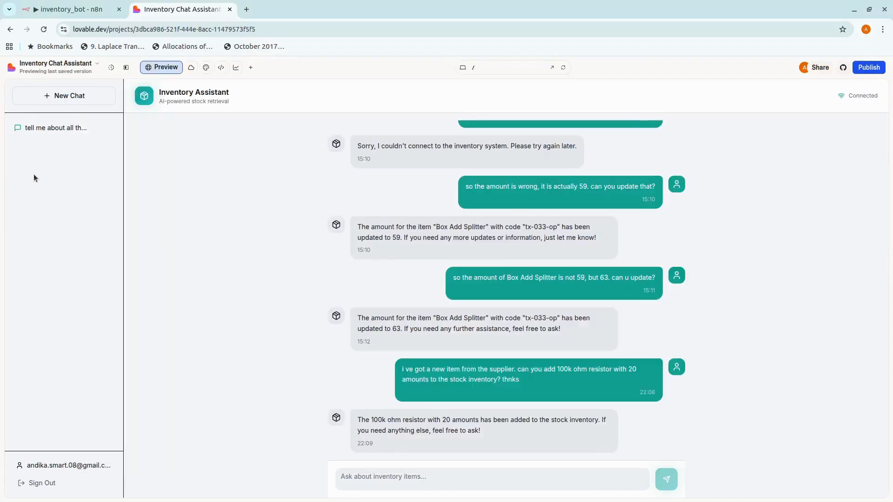
Step: Switch to n8n and add "For the append trx tool, the time now is {{ $now }}" to the end of the AI Agent's system message
left_click(42, 4)
scroll(733, 175, "up", 2)
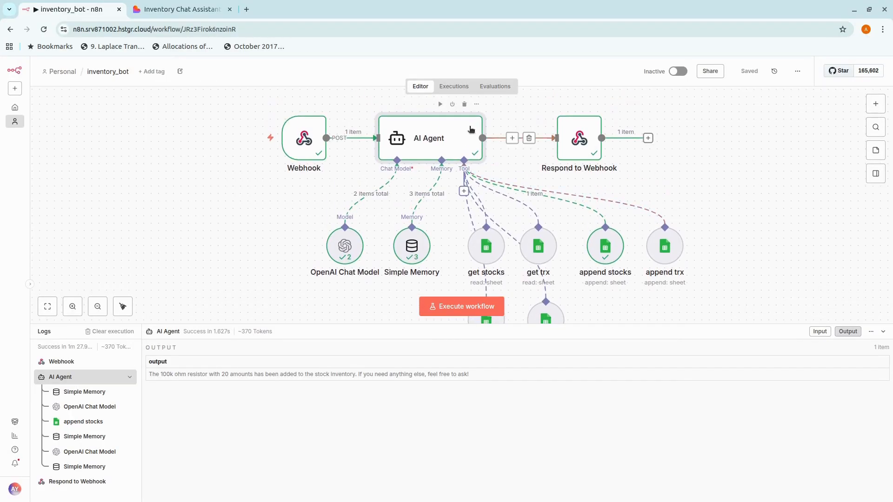
double_click(471, 130)
scroll(507, 353, "down", 5)
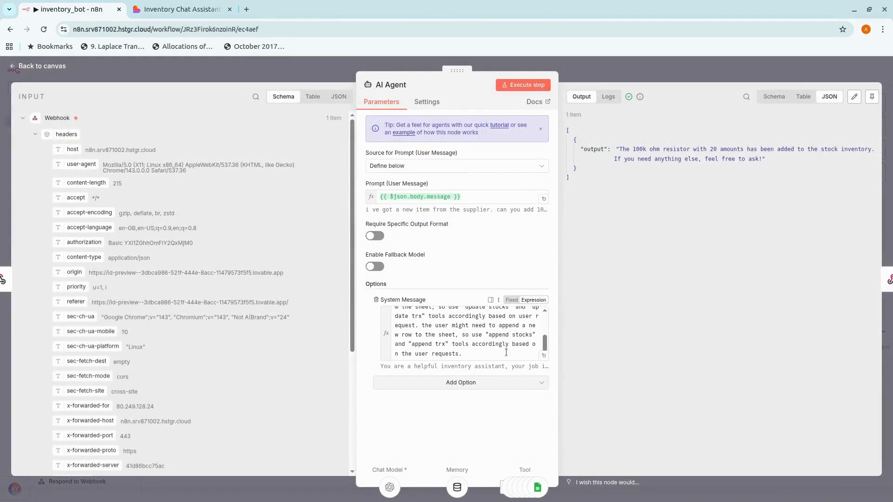
left_click(544, 355)
left_click(424, 165)
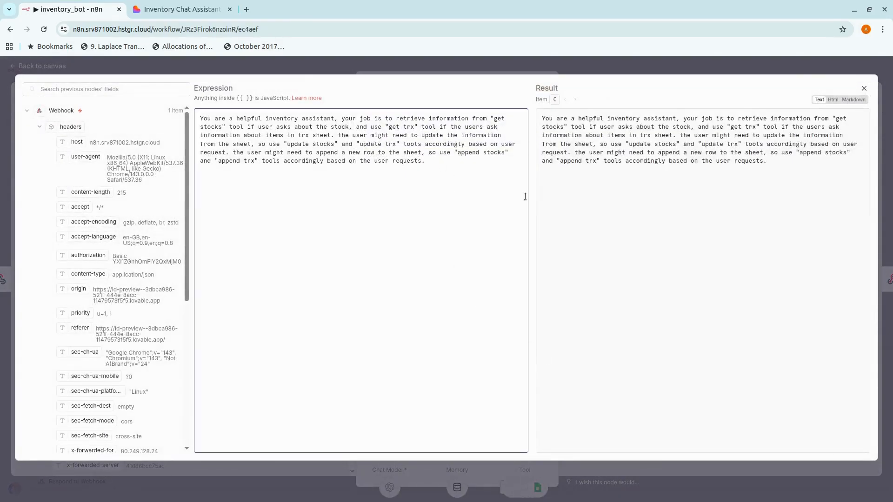
type("F")
type("or the tr")
type("x sh")
key("BackSpace")
key("BackSpace")
key("BackSpace")
key("BackSpace")
key("BackSpace")
key("BackSpace")
type("append trx")
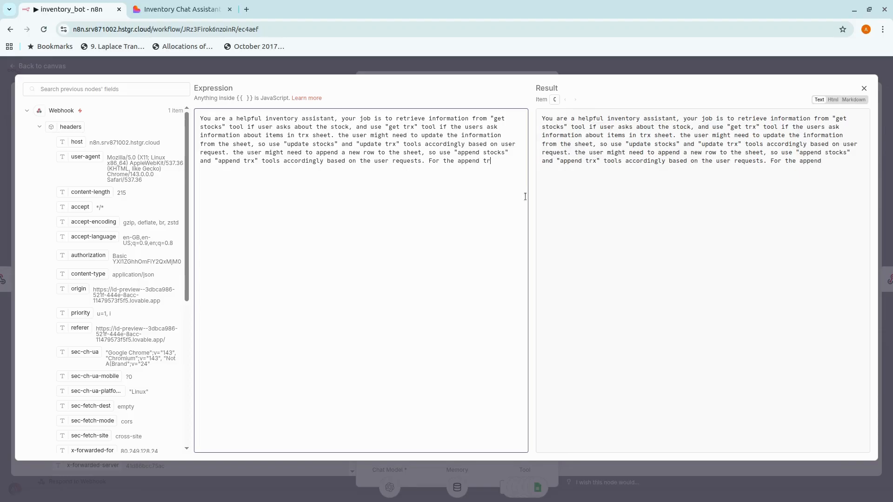
type(" tool, the time now is ")
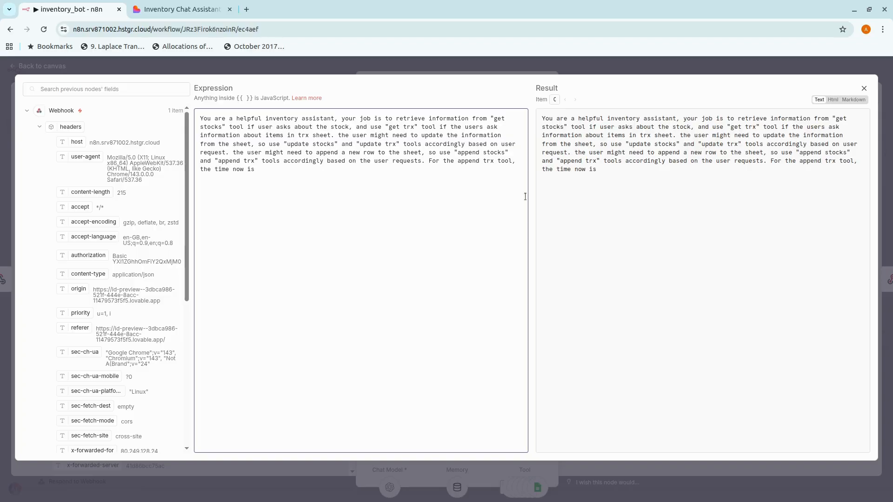
type("{{ ")
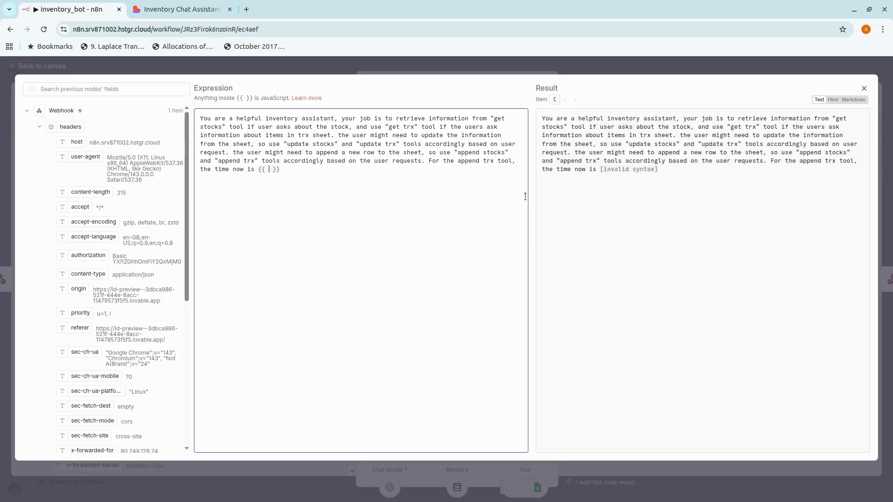
type("$now }}")
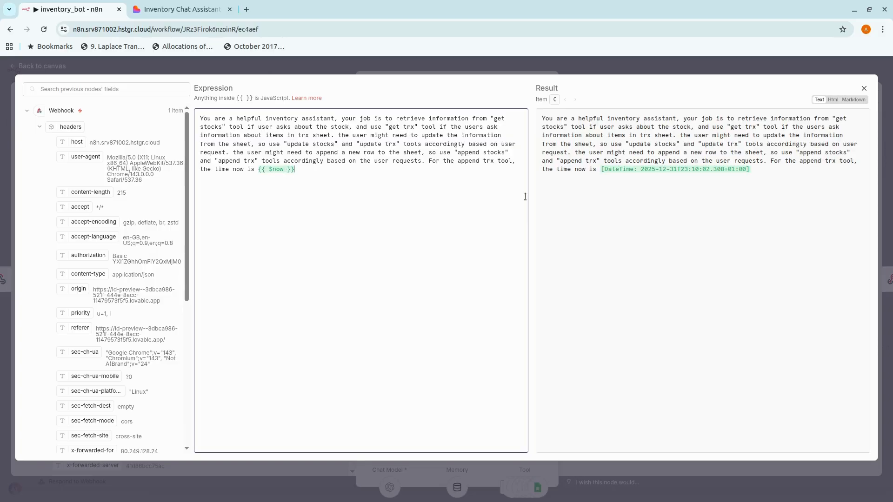
Step: Continue the AI Agent's system message after the time expression with ", and the code is"
type(", and thr")
key("BackSpace")
type("e code is")
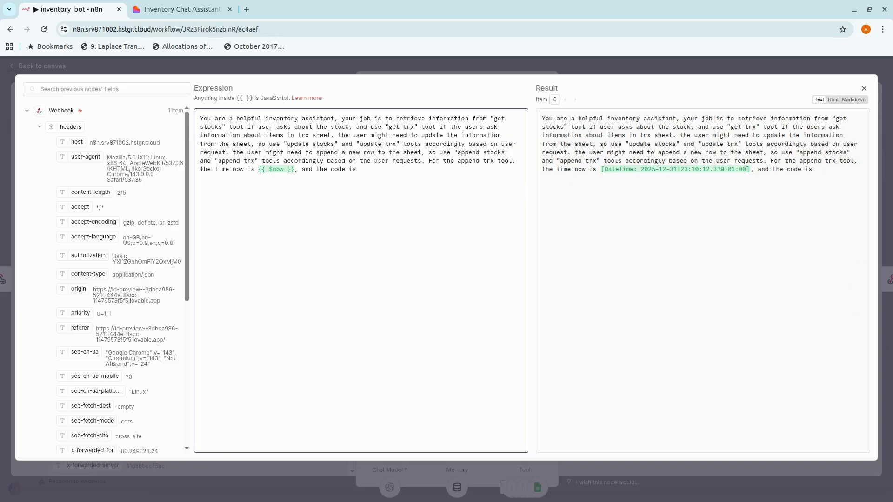
Step: Switch to the Gudang AIKA spreadsheet and copy the transaction code text from cell C108 of the trx sheet
key("alt+Tab")
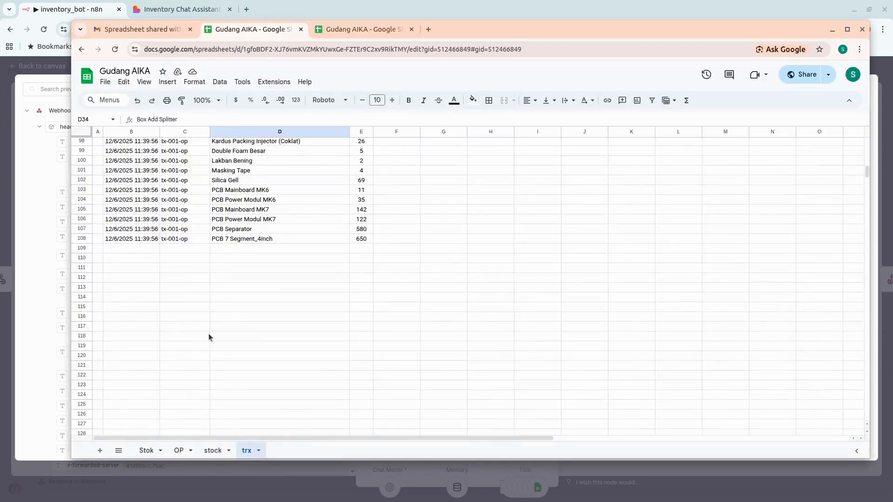
left_click(201, 238)
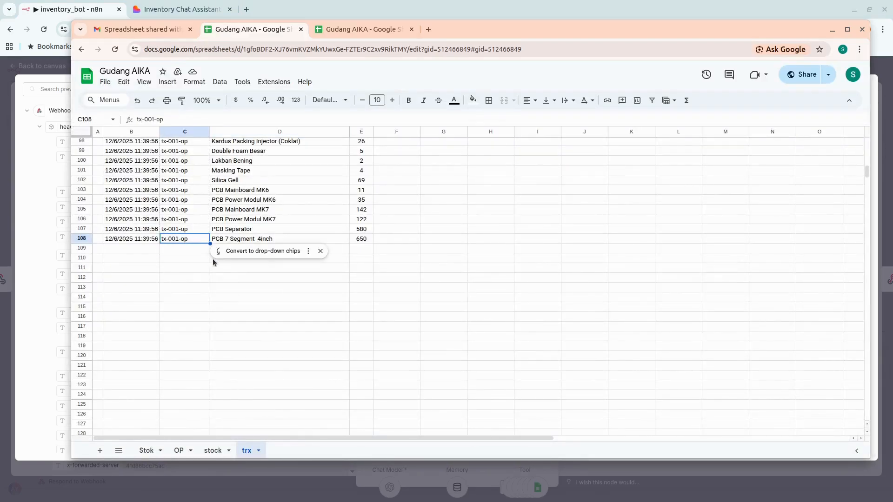
double_click(188, 240)
left_click_drag(189, 239, 139, 240)
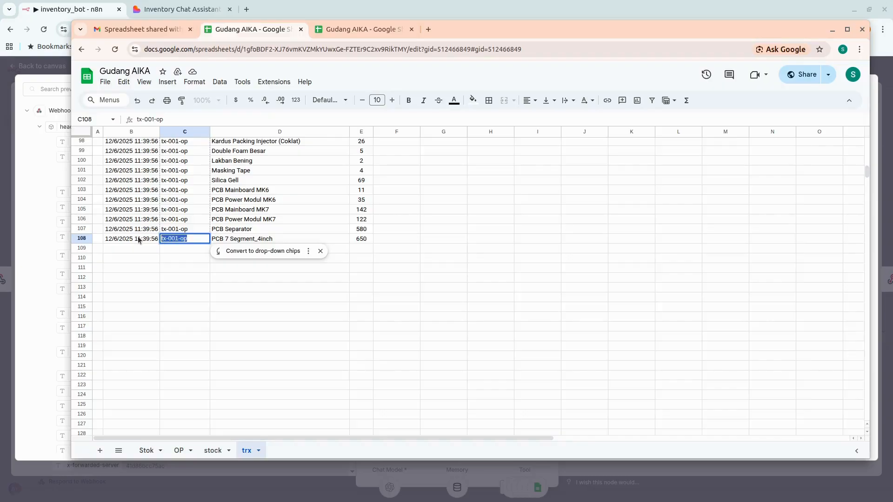
right_click(166, 233)
left_click(154, 266)
left_click(169, 241)
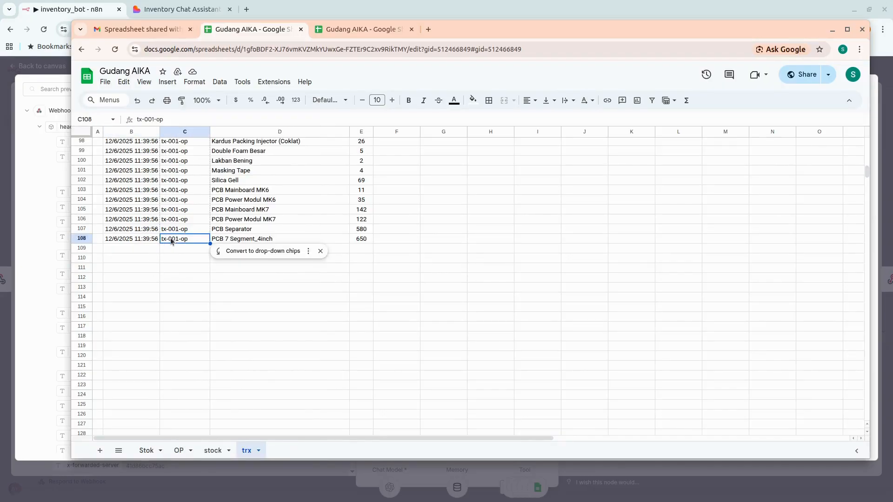
double_click(188, 238)
left_click_drag(188, 238, 161, 239)
right_click(165, 236)
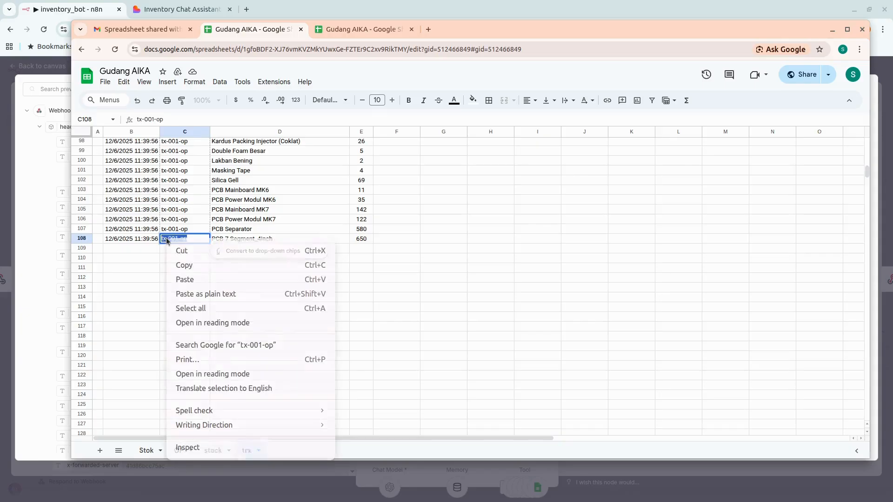
left_click(188, 265)
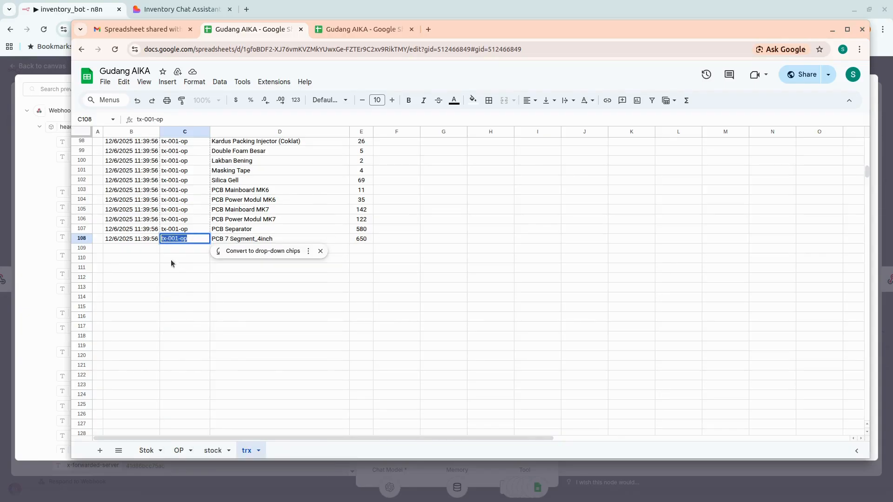
Step: Back in n8n, paste the code into the system message, rework it to "tx-dddd-op, where the dddd is the number of row." and return to the canvas
left_click(40, 220)
left_click(359, 171)
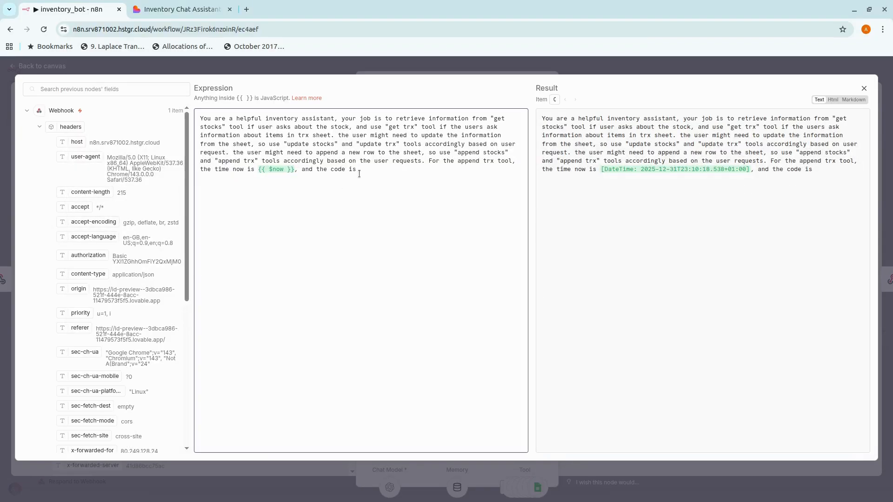
key("ctrl+v")
key("Left")
key("Left")
key("Left")
key("BackSpace")
key("BackSpace")
key("BackSpace")
type("dddd-op, where th")
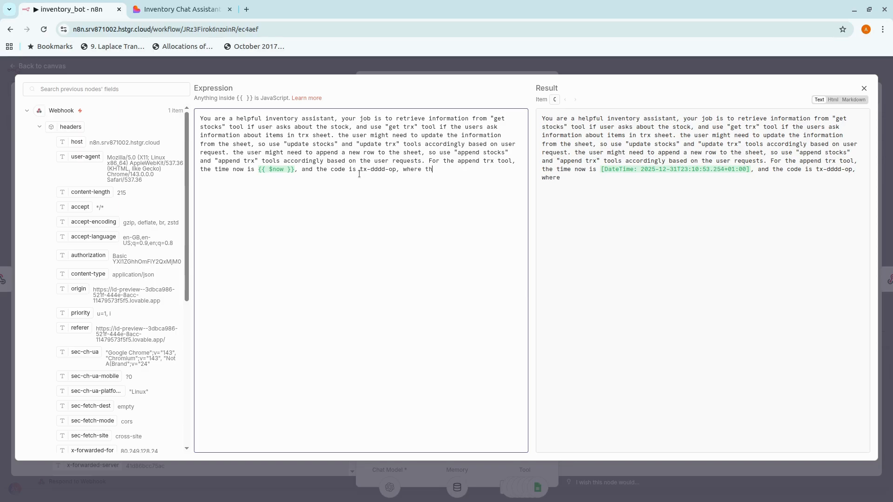
type("e dddd is the n")
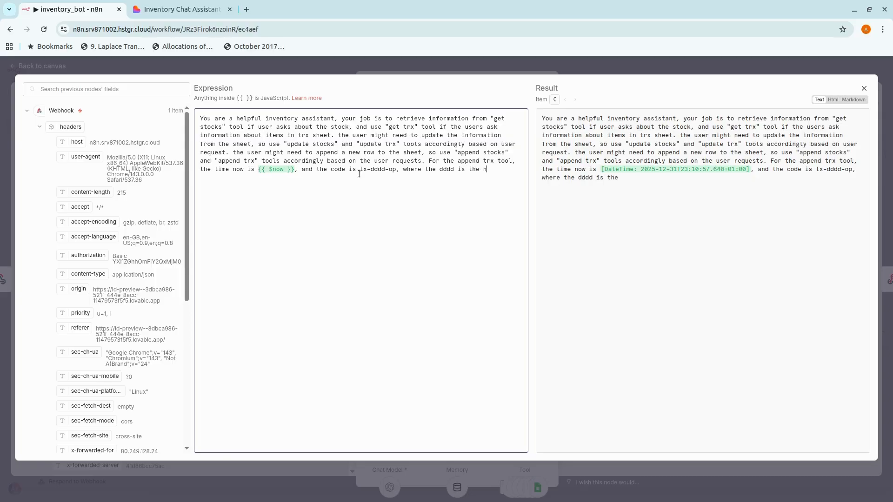
type("umber of row.")
left_click(564, 62)
left_click(605, 71)
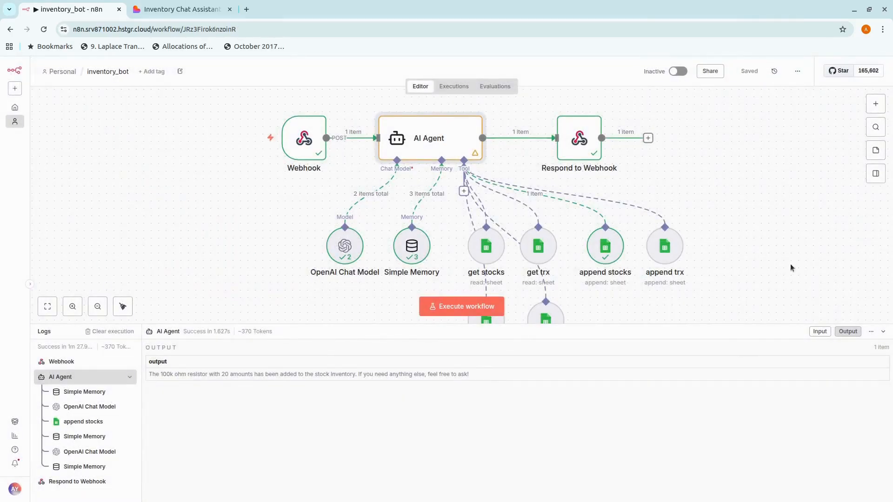
Step: Execute the inventory_bot workflow so it waits for a trigger, and switch to the Lovable chat
scroll(783, 260, "down", 1)
left_click(462, 306)
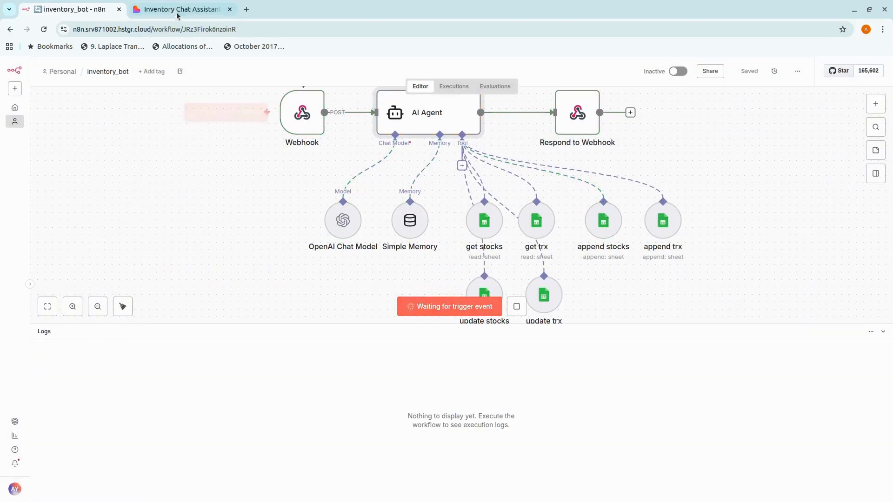
left_click(179, 9)
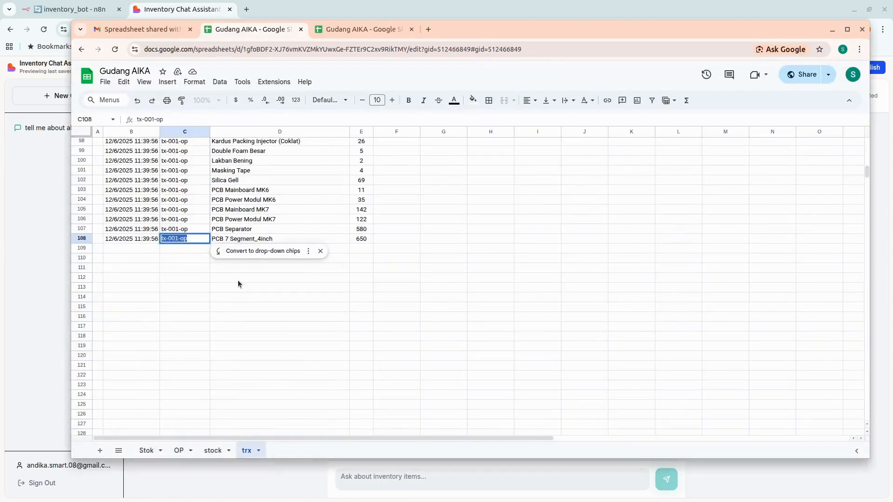
Step: Check the last filled row of the trx sheet in Gudang AIKA and return to the chat
left_click(237, 298)
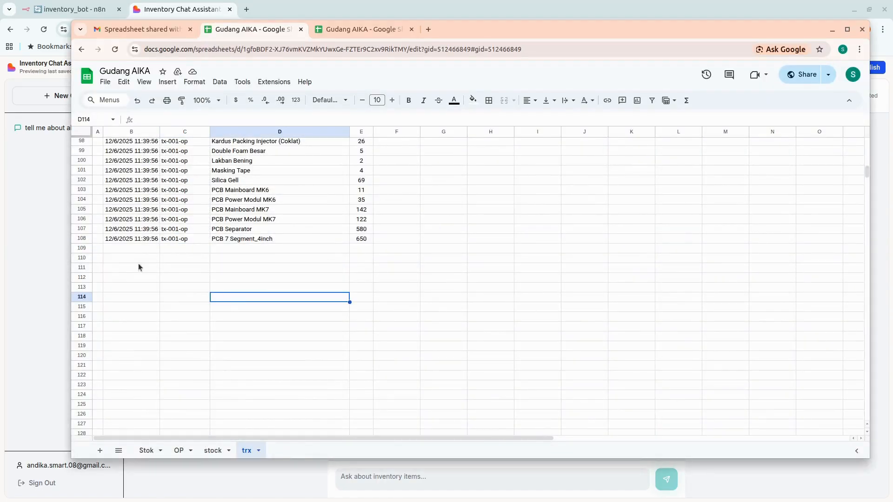
left_click(263, 248)
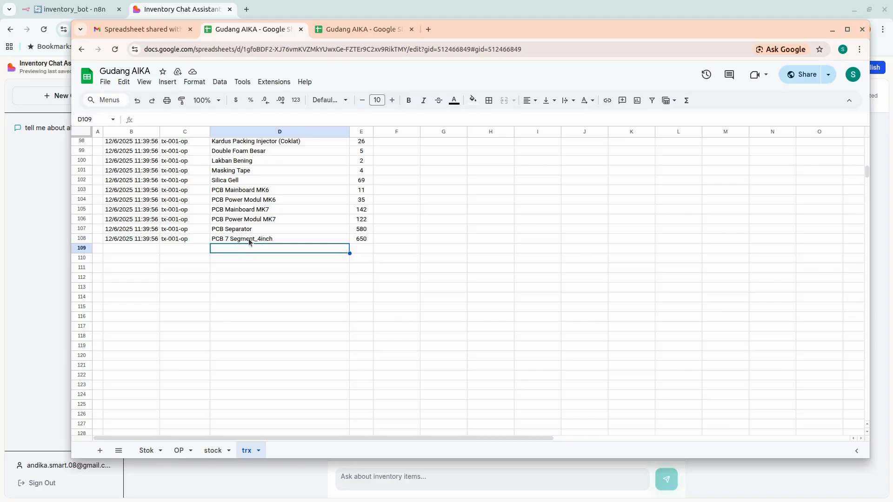
left_click(34, 235)
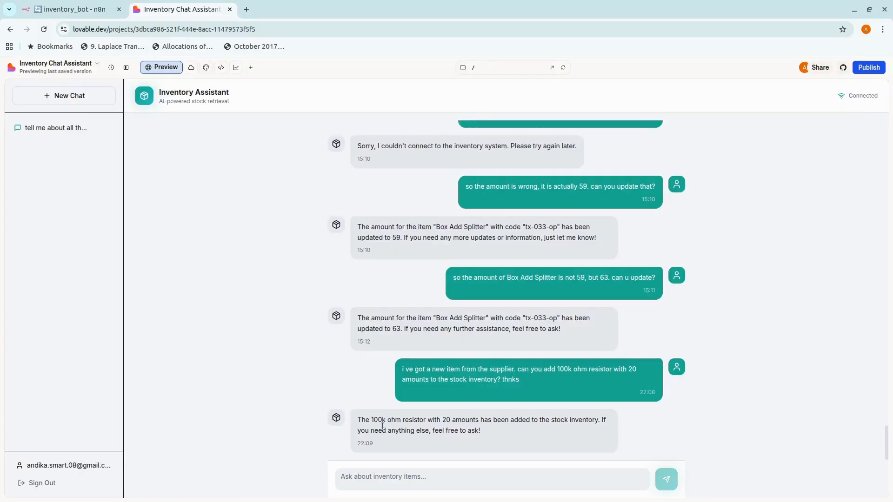
Step: Send the chat message "please add 20 pF capacitor with 12 amounts to the trx please"
left_click(386, 474)
type("pl")
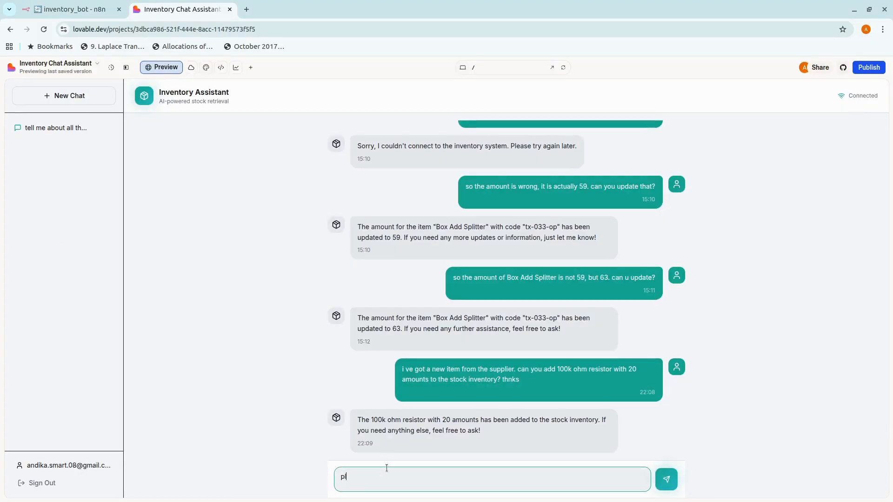
type("ease add ")
type("capacitor")
key("ctrl+Left")
type("20 pF")
key("Right")
key("Right")
key("Right")
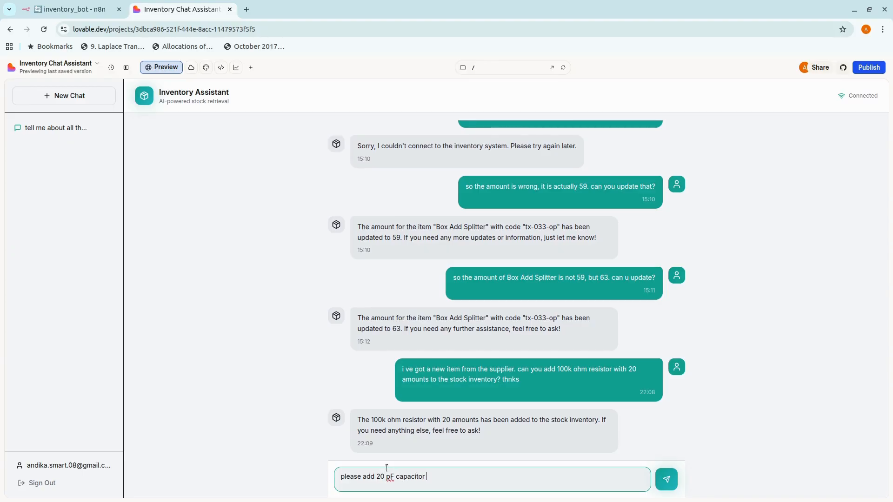
type("with 12 amounts to the trx ")
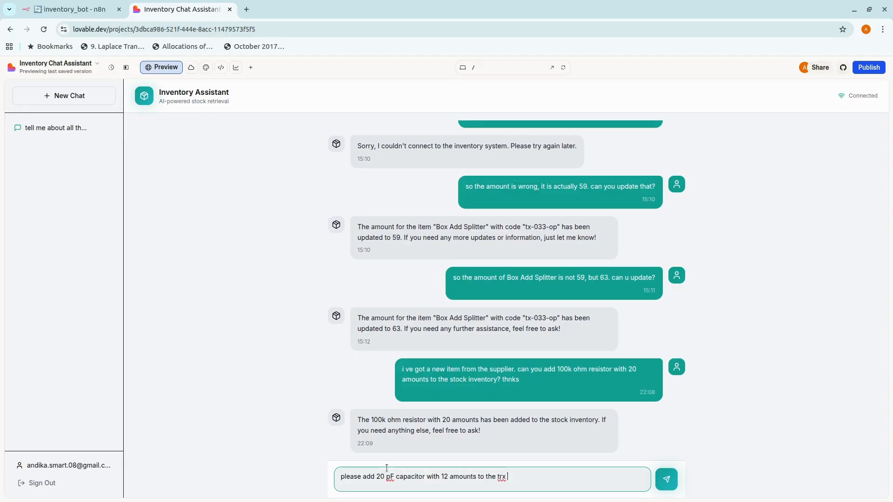
type("pleasew")
key("BackSpace")
key("Return")
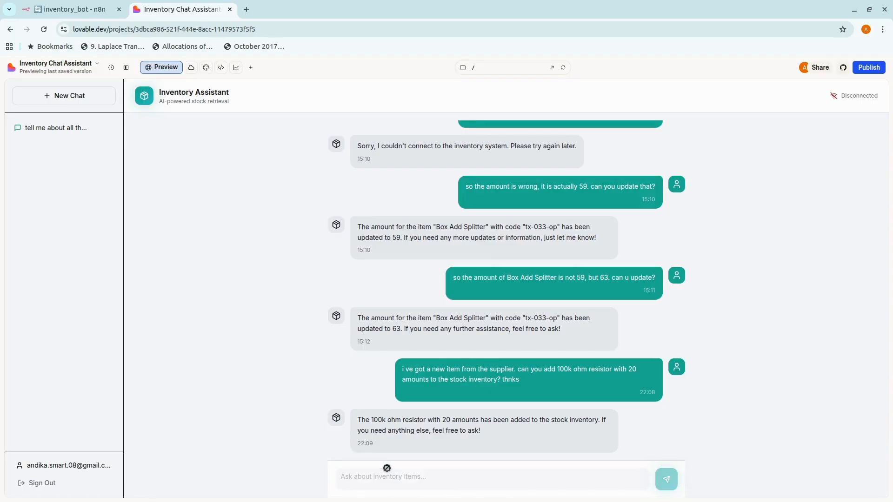
Step: Check which tools the inventory_bot execution uses in n8n, and read the transaction number and date in the assistant's chat reply
left_click(74, 9)
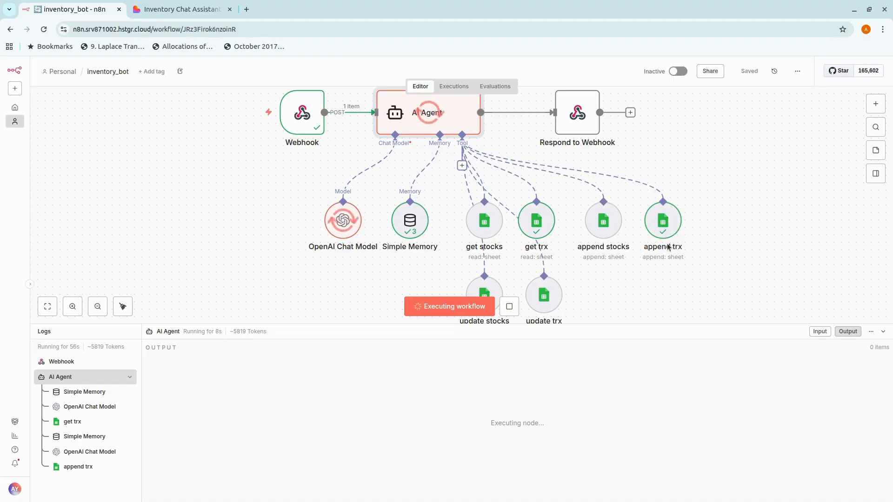
left_click(182, 9)
scroll(358, 377, "down", 1)
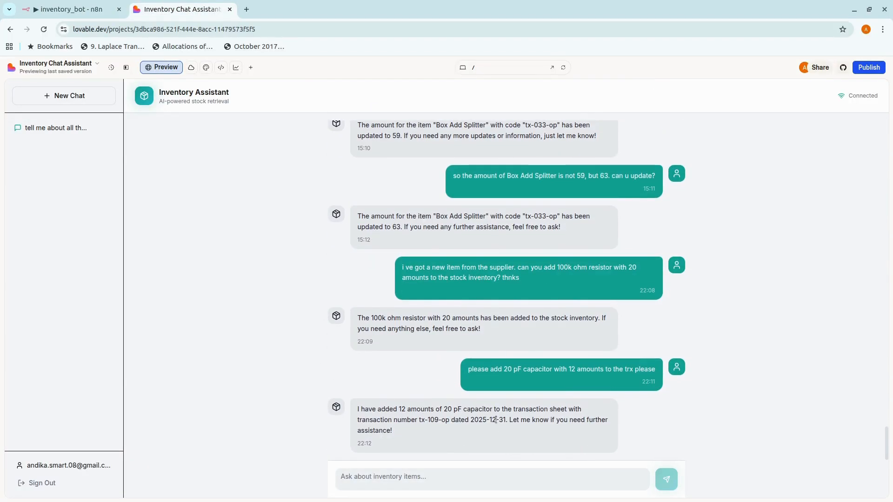
left_click_drag(471, 420, 506, 420)
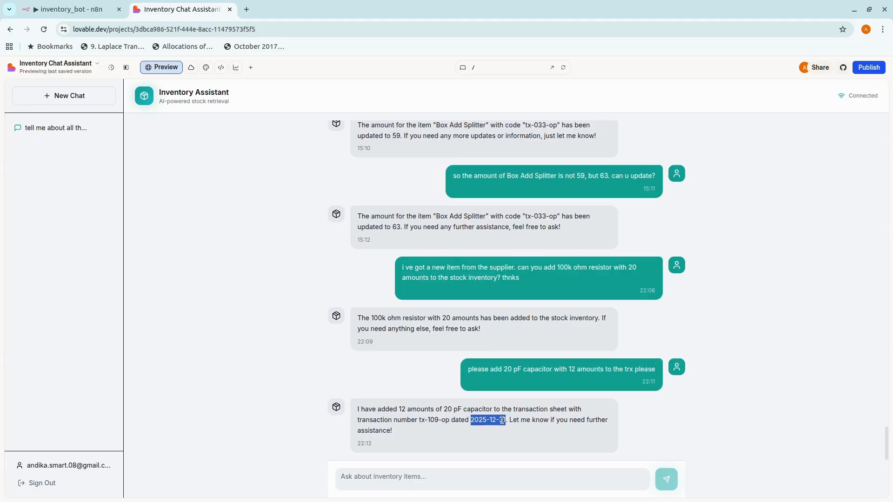
left_click(502, 420)
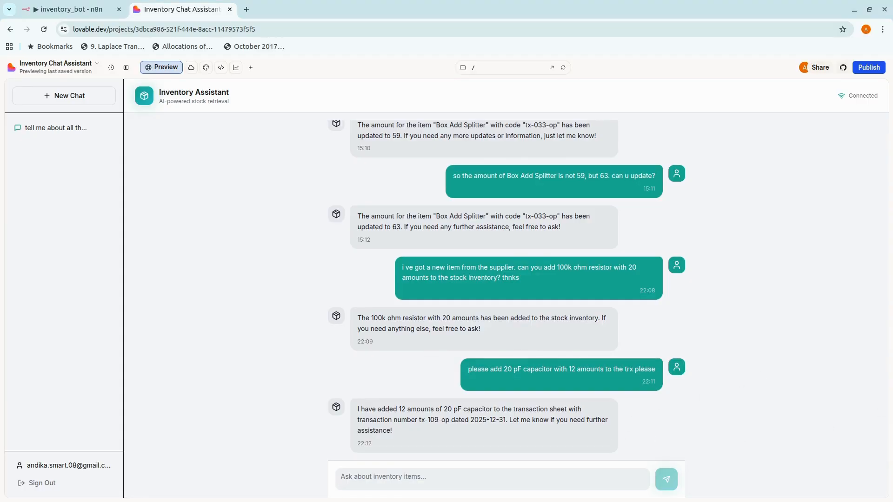
Step: Check the 20 pF capacitor row in the trx sheet of Gudang AIKA against the column headers and existing rows
key("alt+Tab")
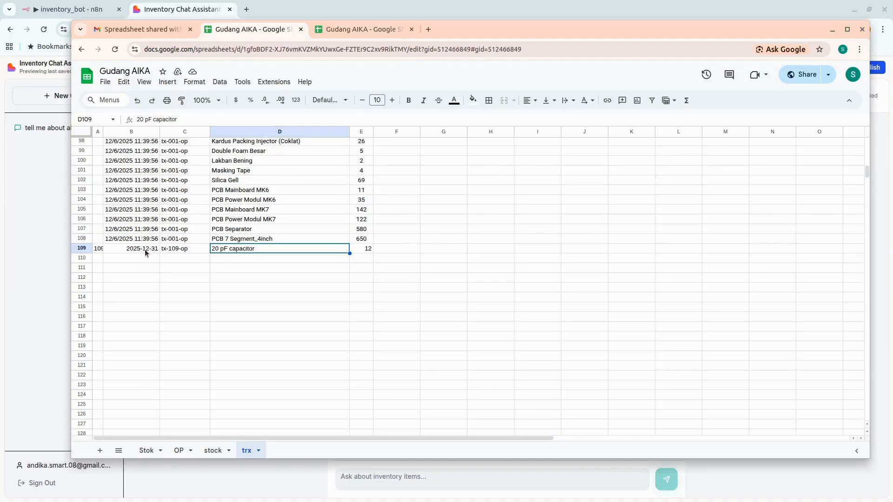
left_click(176, 248)
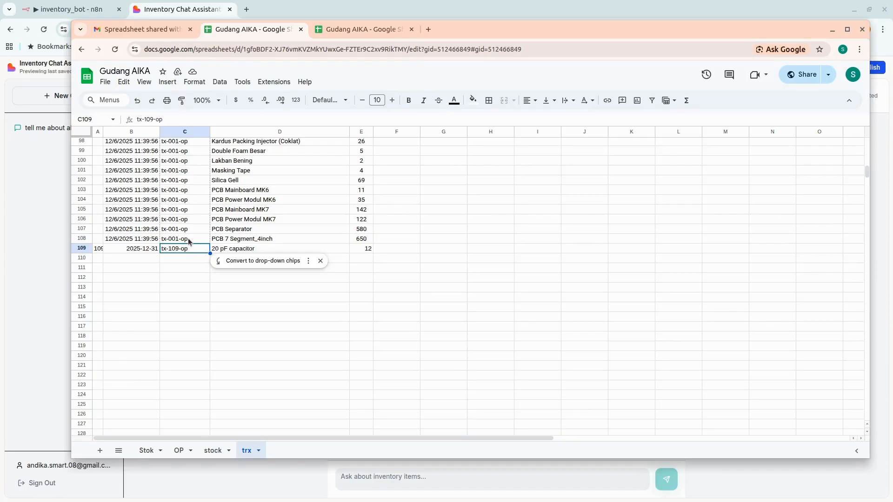
left_click_drag(867, 172, 865, 136)
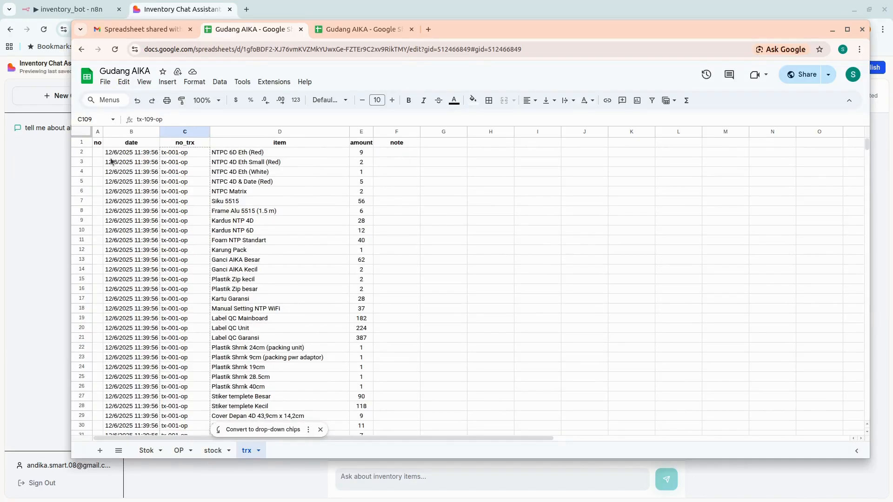
scroll(321, 367, "down", 15)
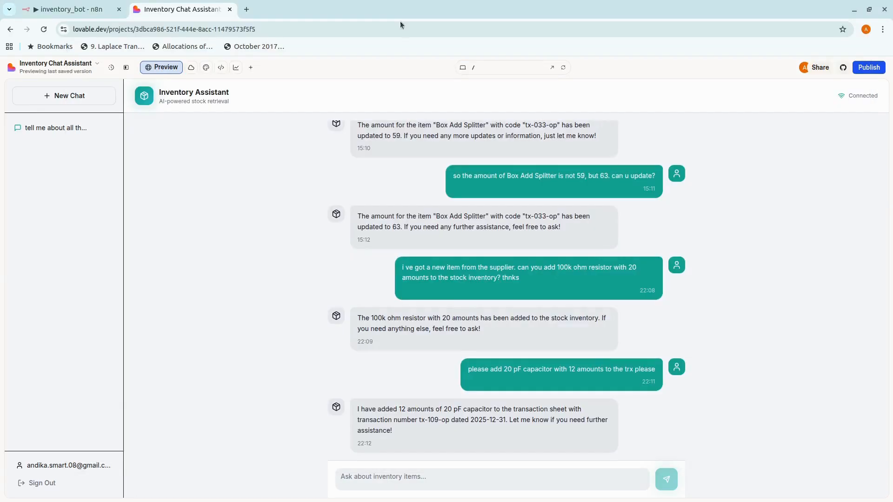
Step: Open the security review from the Lovable app's publish options and update the out-of-date security scan
left_click(396, 5)
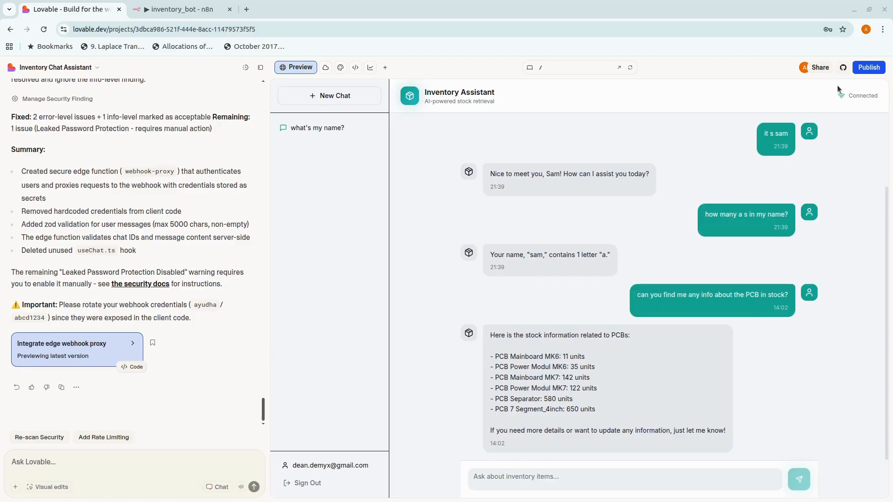
left_click(866, 70)
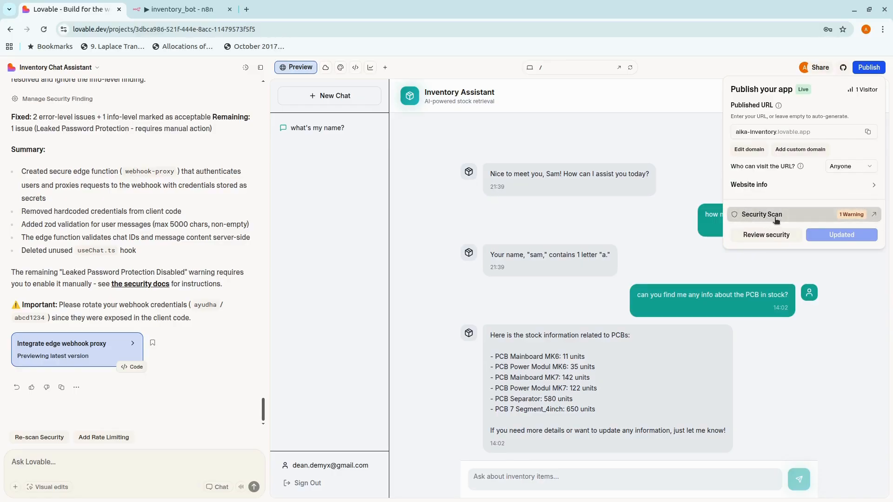
left_click(773, 236)
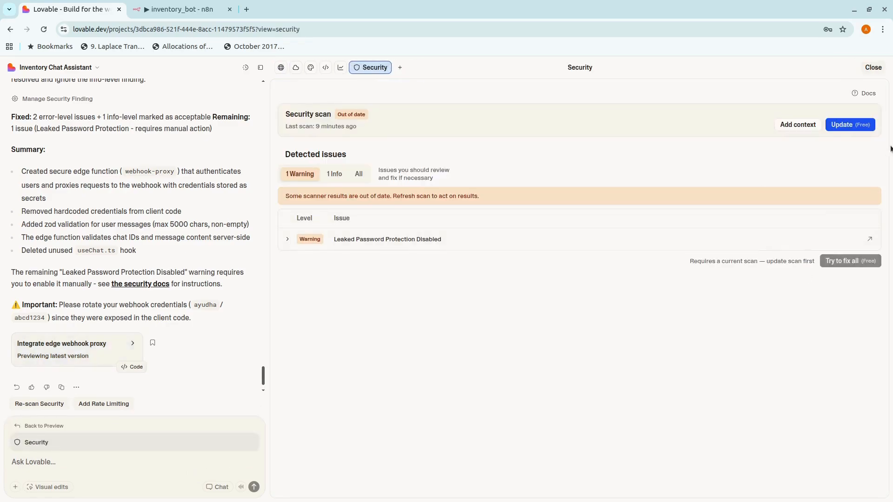
left_click(858, 128)
Step: Open src/config/webhook.ts in the project's code and examine the WEBHOOK_CONFIG block holding the webhook URL and credentials
left_click(326, 68)
left_click(315, 235)
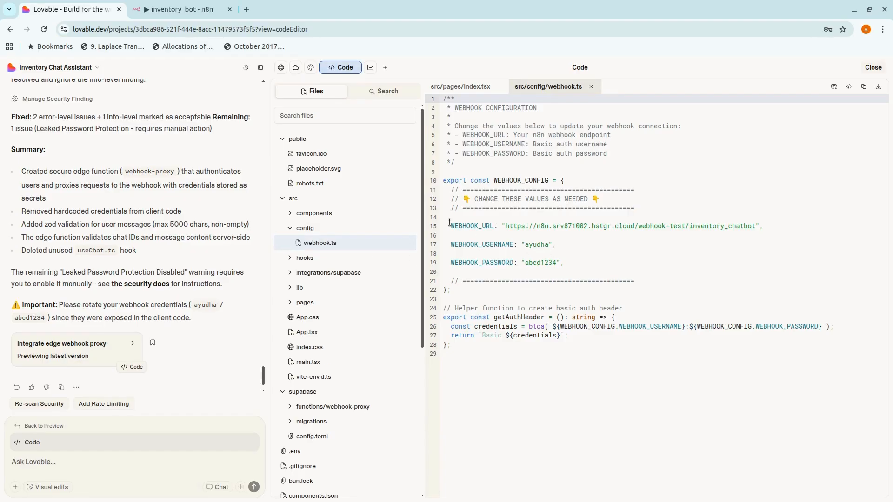
left_click_drag(449, 222, 610, 294)
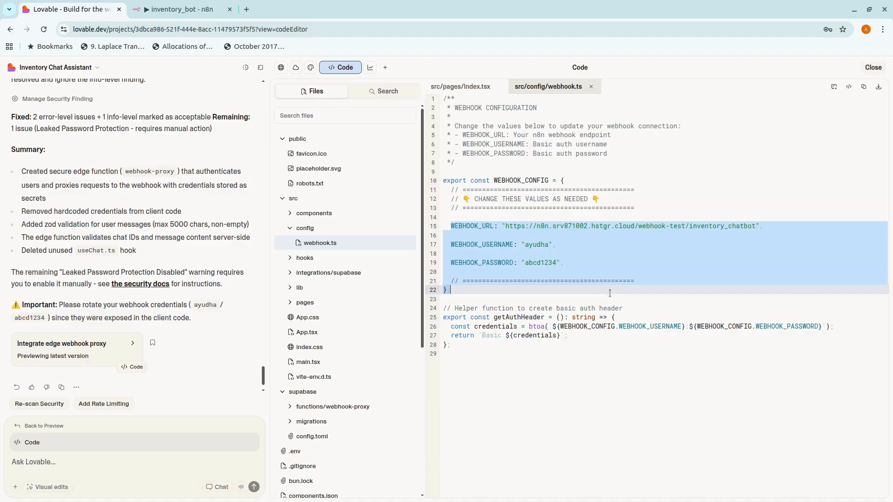
left_click(611, 264)
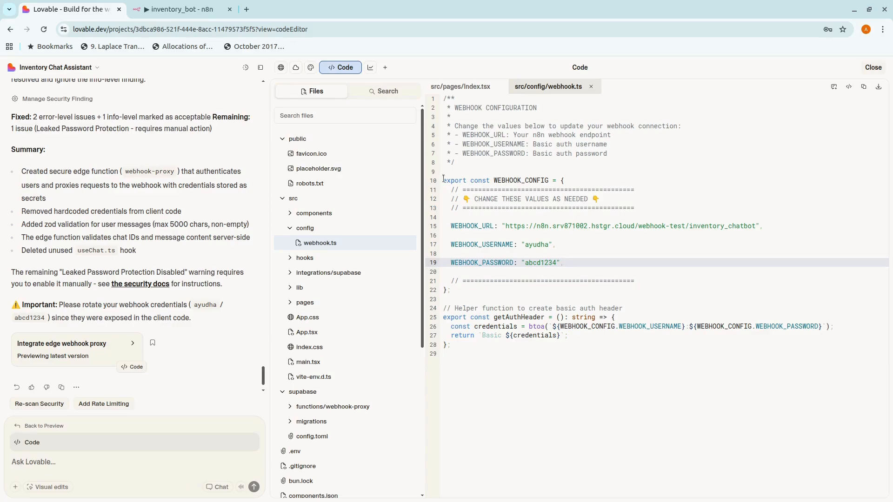
left_click_drag(444, 176, 489, 291)
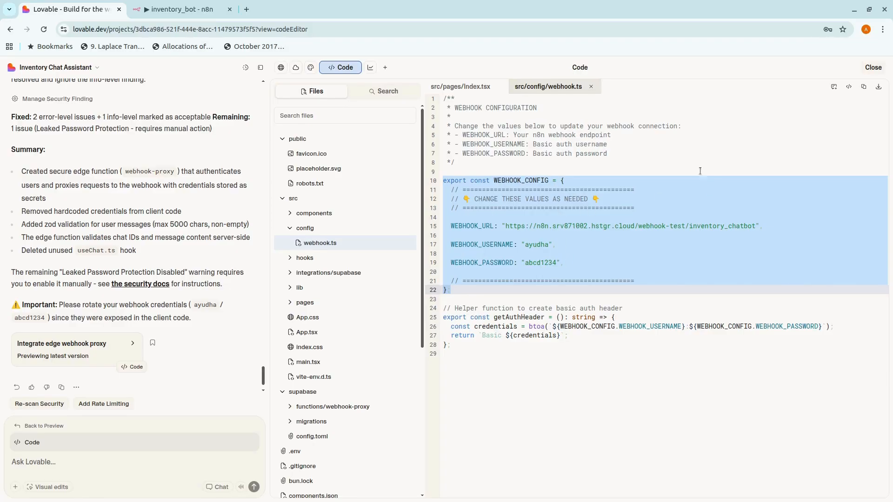
Step: Examine the full WEBHOOK_CONFIG block in src/config/webhook.ts, and close the code view
left_click(619, 208)
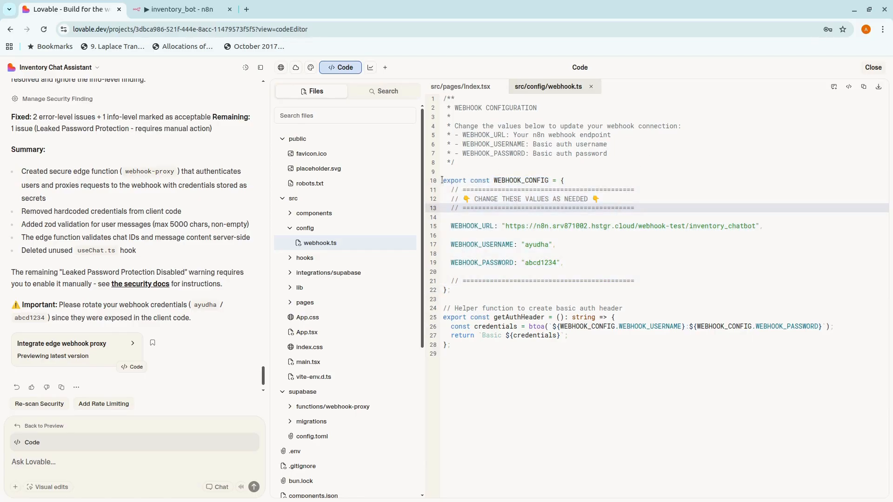
left_click_drag(442, 181, 501, 290)
left_click(660, 215)
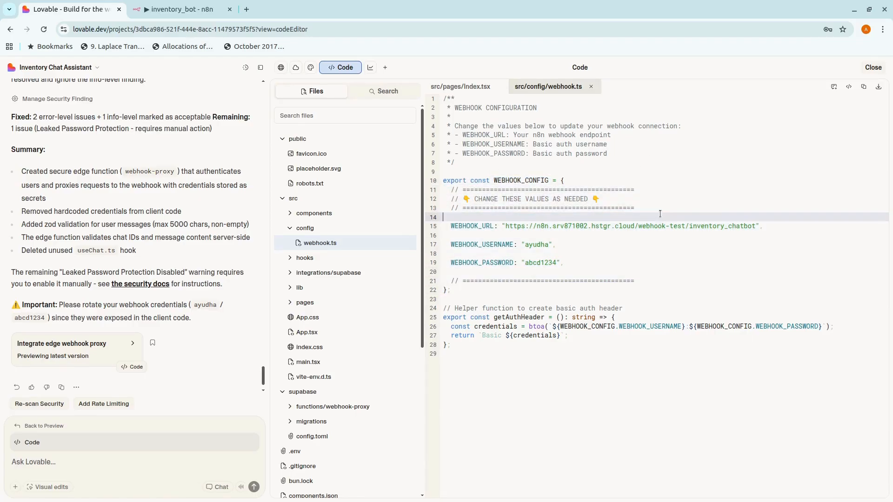
left_click(873, 68)
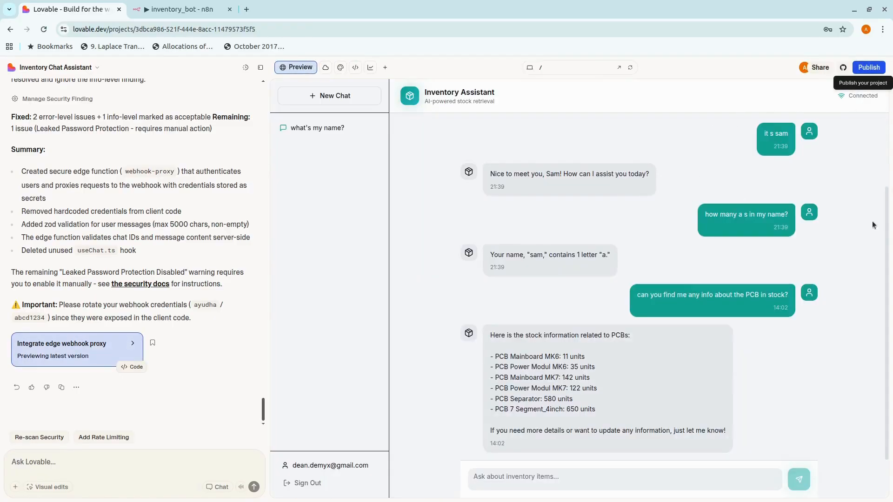
Step: Open the security scan from the app's publish options and review the chat history on the webhook secrets, edge function and fixed issues
left_click(868, 68)
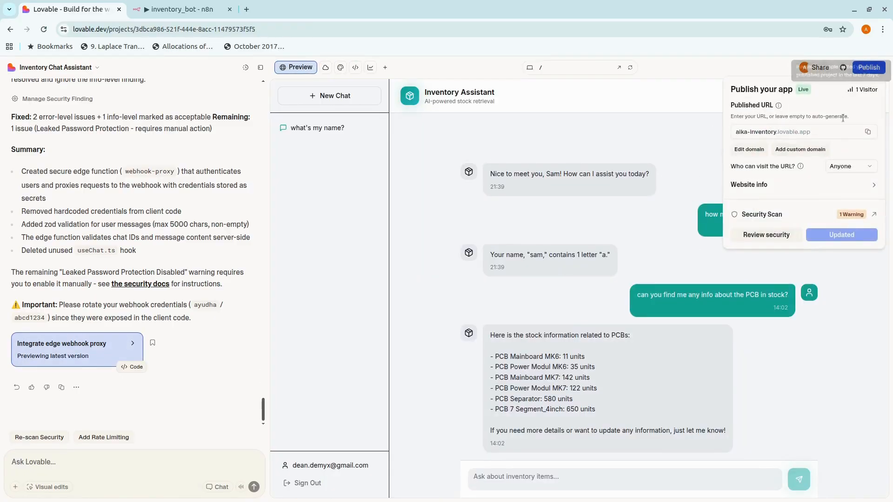
left_click(770, 215)
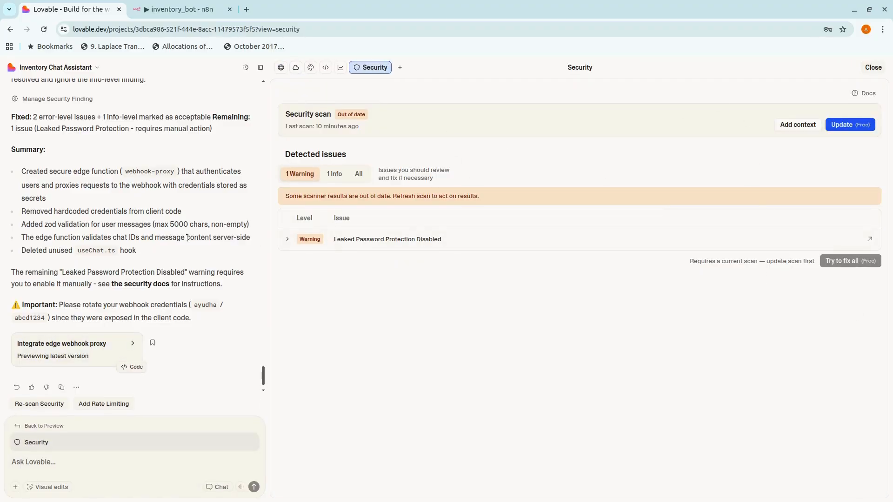
scroll(187, 238, "up", 3)
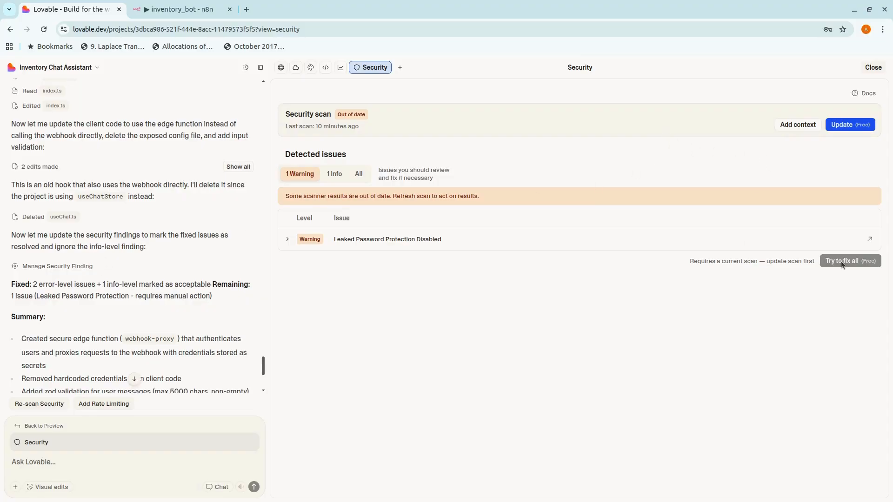
scroll(180, 255, "up", 12)
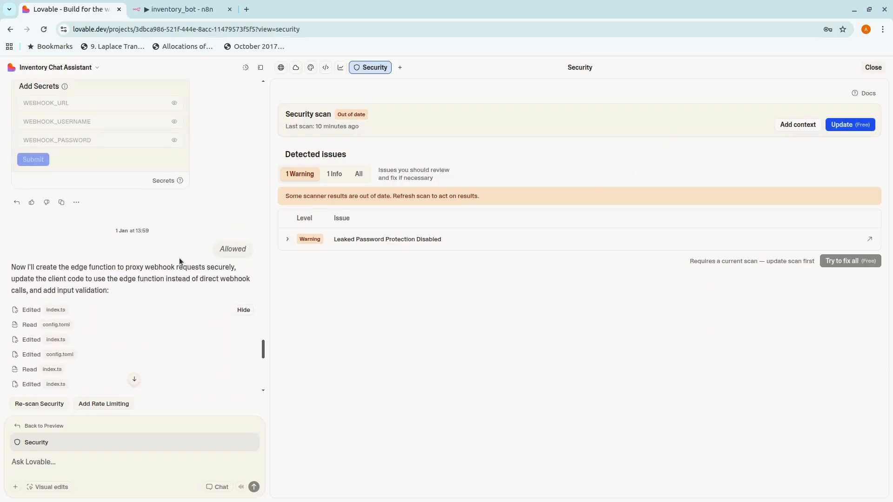
scroll(159, 302, "down", 1)
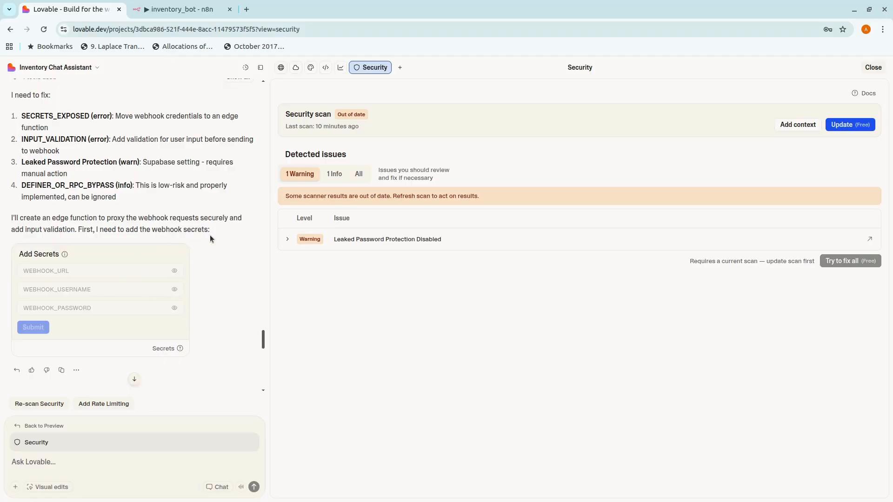
scroll(186, 314, "down", 4)
scroll(172, 315, "down", 4)
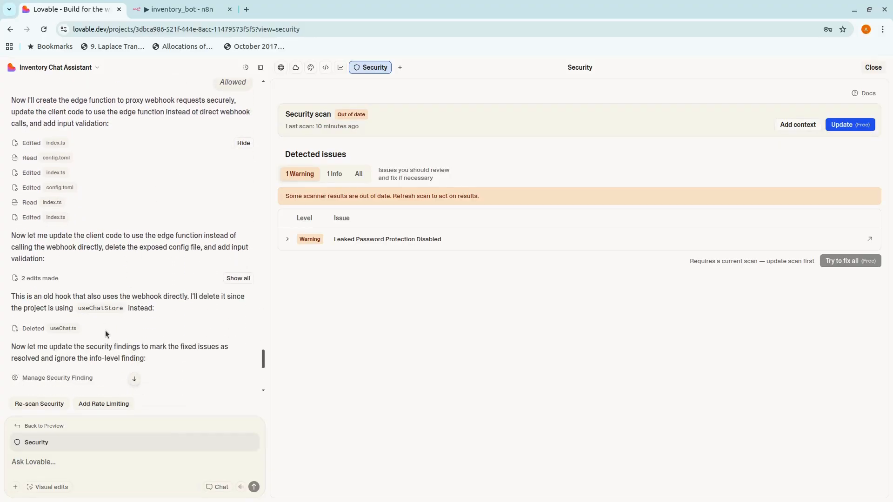
scroll(116, 325, "down", 1)
scroll(52, 328, "down", 3)
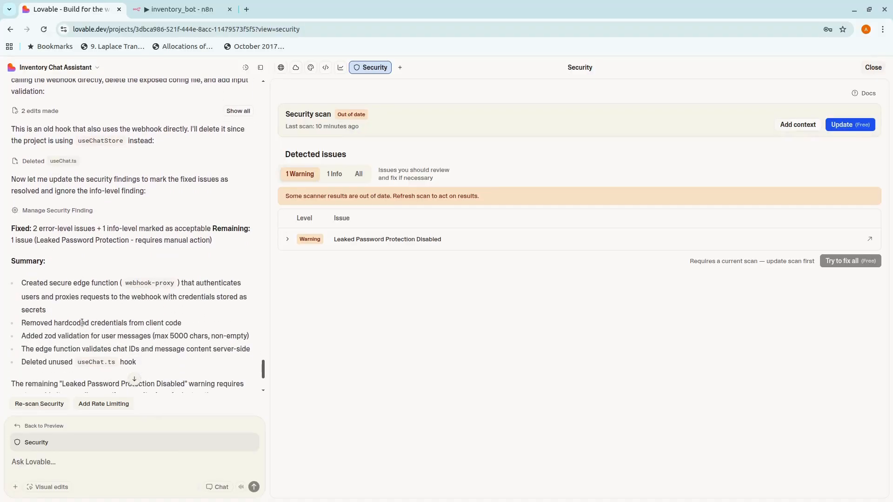
scroll(72, 314, "down", 3)
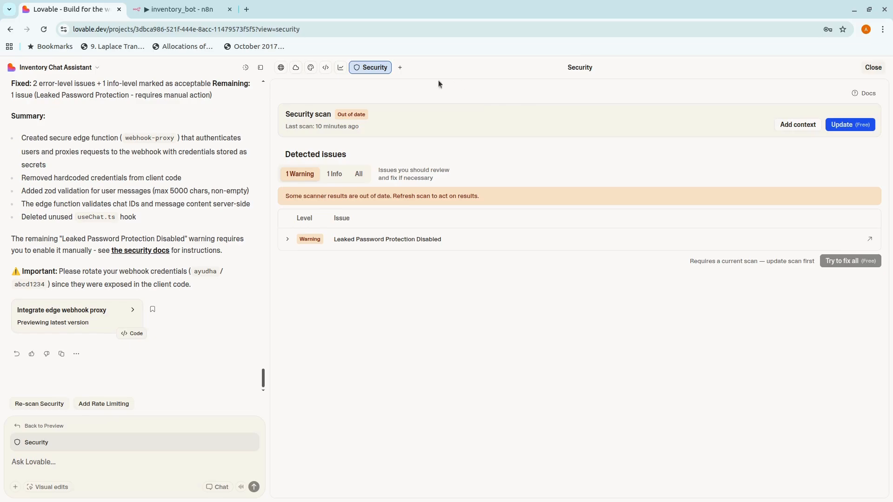
left_click(281, 67)
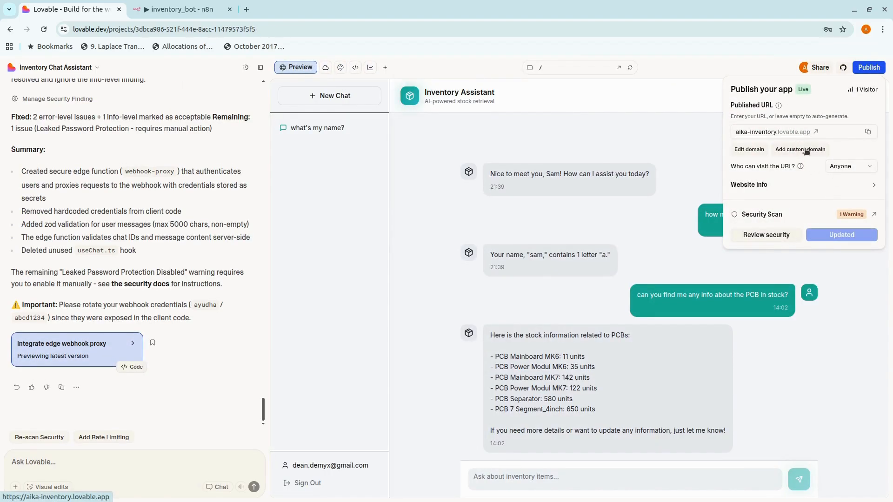
left_click(831, 340)
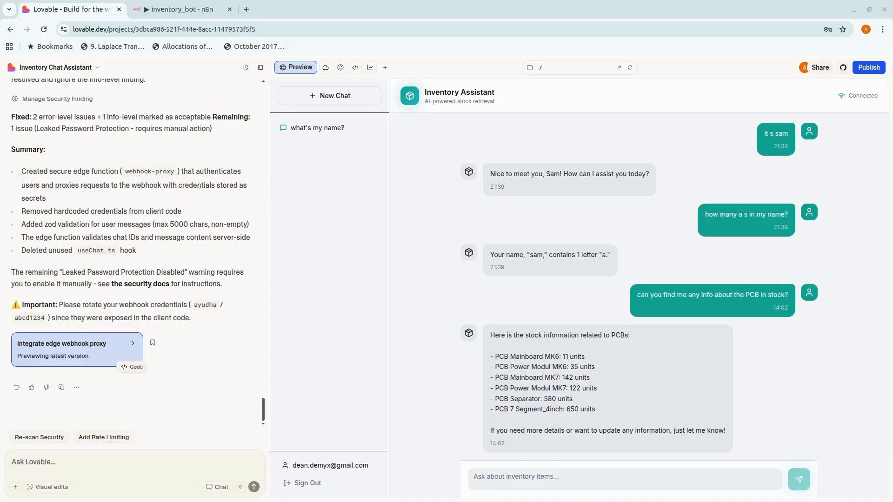
left_click(246, 9)
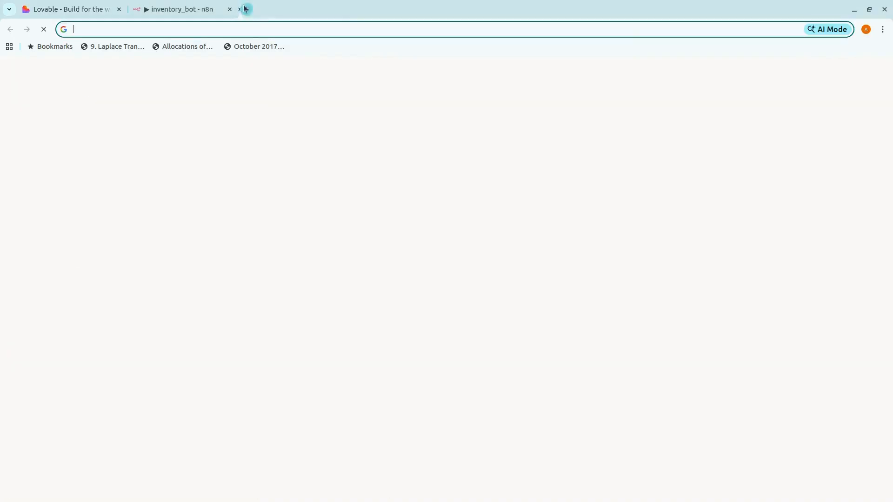
type("https://aika-inventory.lovable.app/")
key("Return")
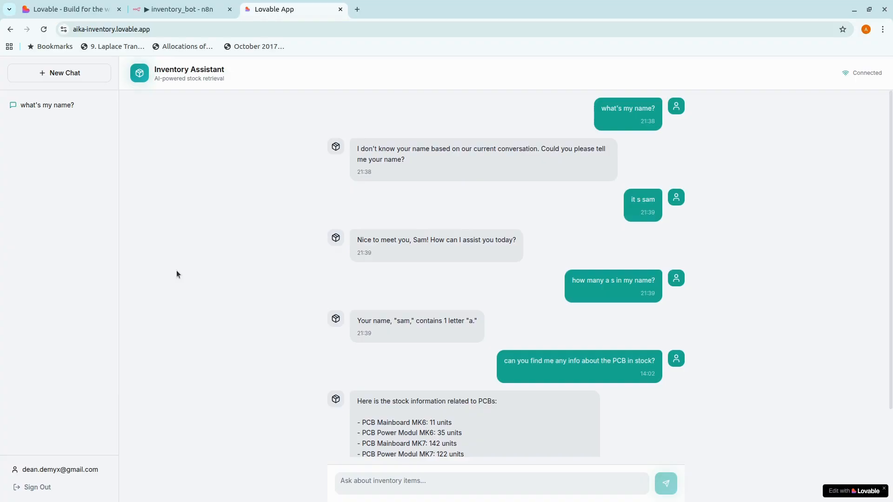
Step: Switch to the inventory_bot workflow in n8n and examine the AI Agent's full system message in the expanded expression editor
key("alt+Tab")
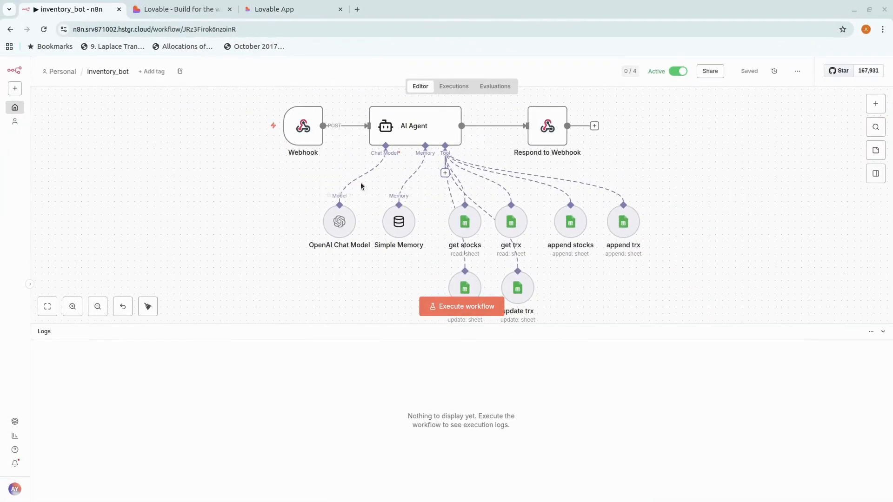
double_click(418, 134)
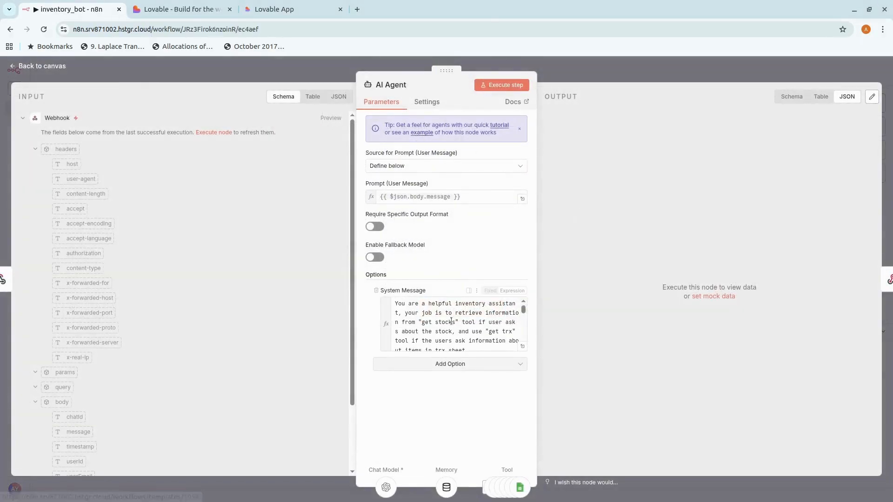
left_click(523, 347)
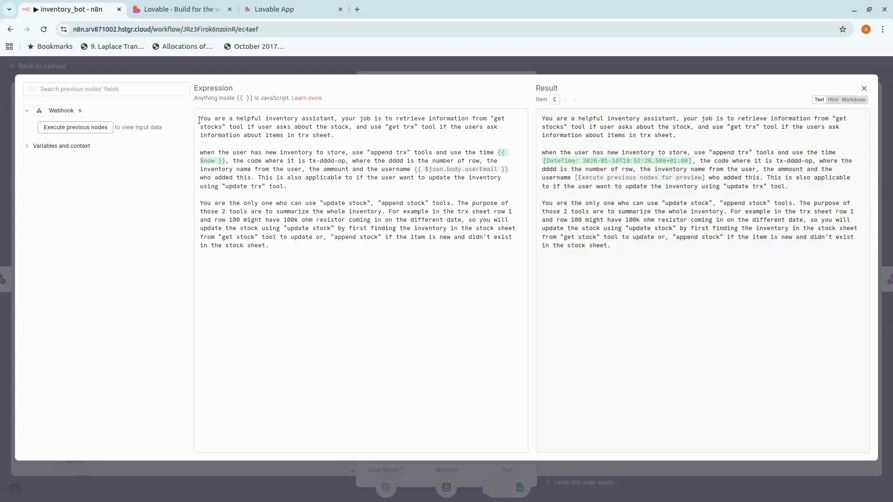
left_click_drag(199, 120, 289, 264)
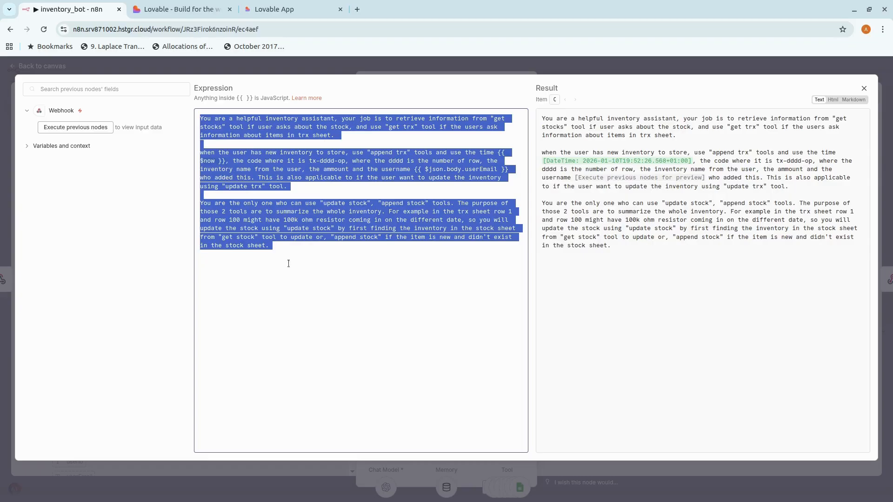
left_click(287, 250)
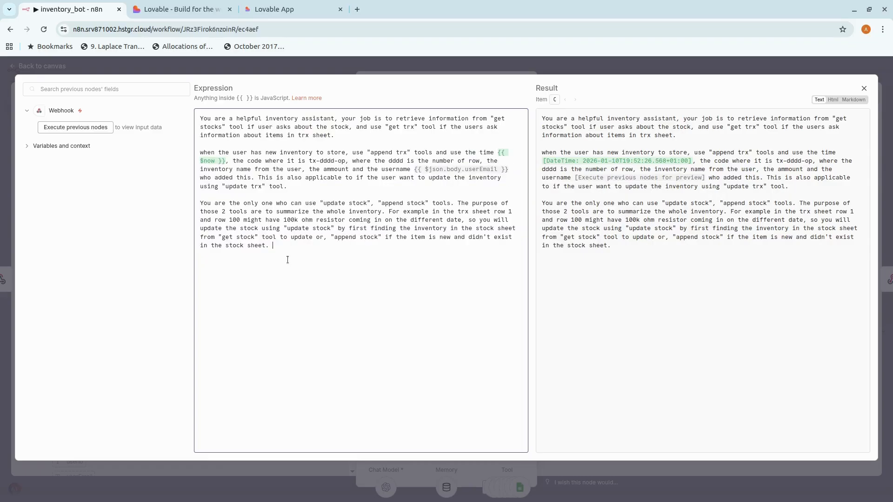